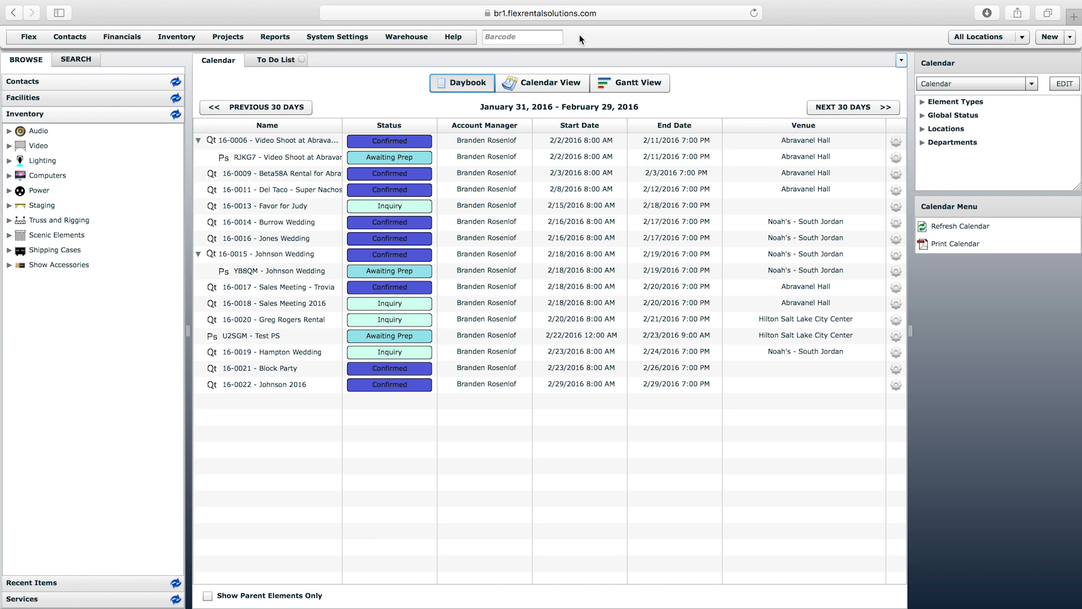
# Step: Open the Mackie 450 inventory item under Audio > Speakers > Powered and display its serial numbers
pyautogui.click(9, 132)
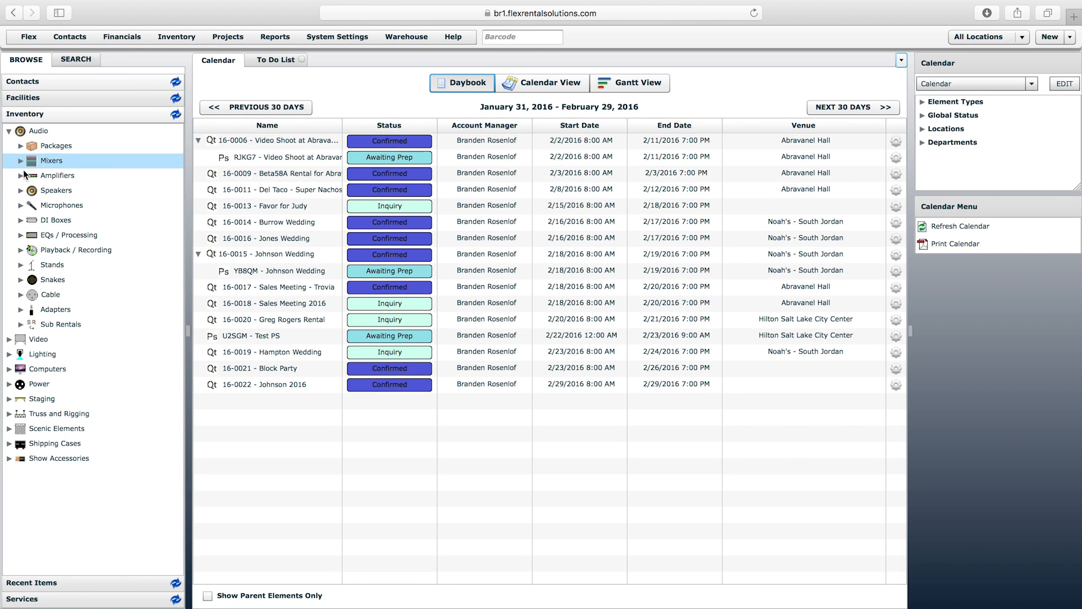
pyautogui.click(21, 191)
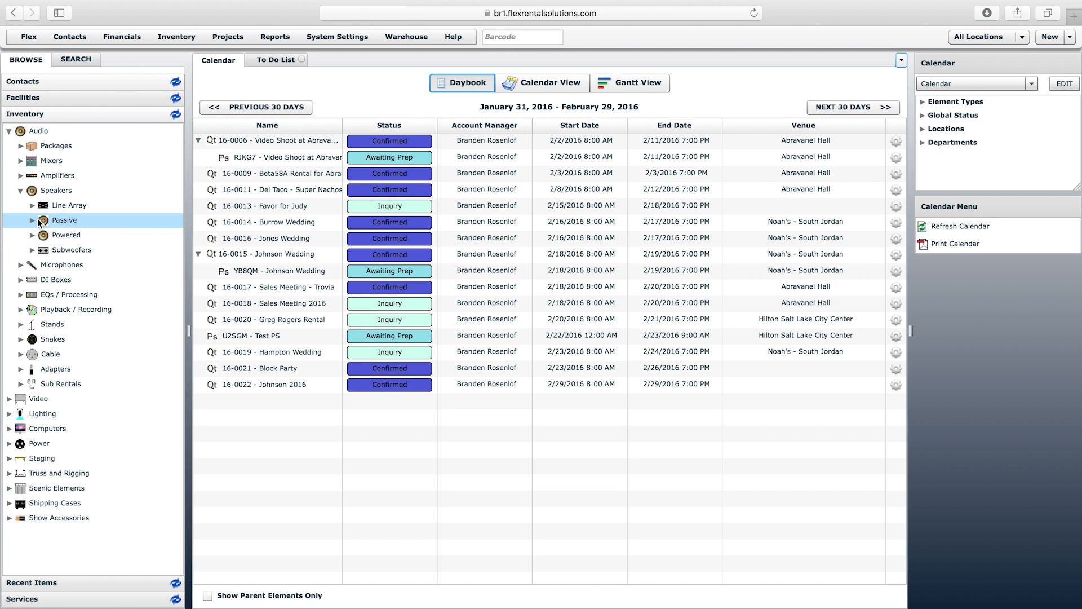
pyautogui.click(31, 236)
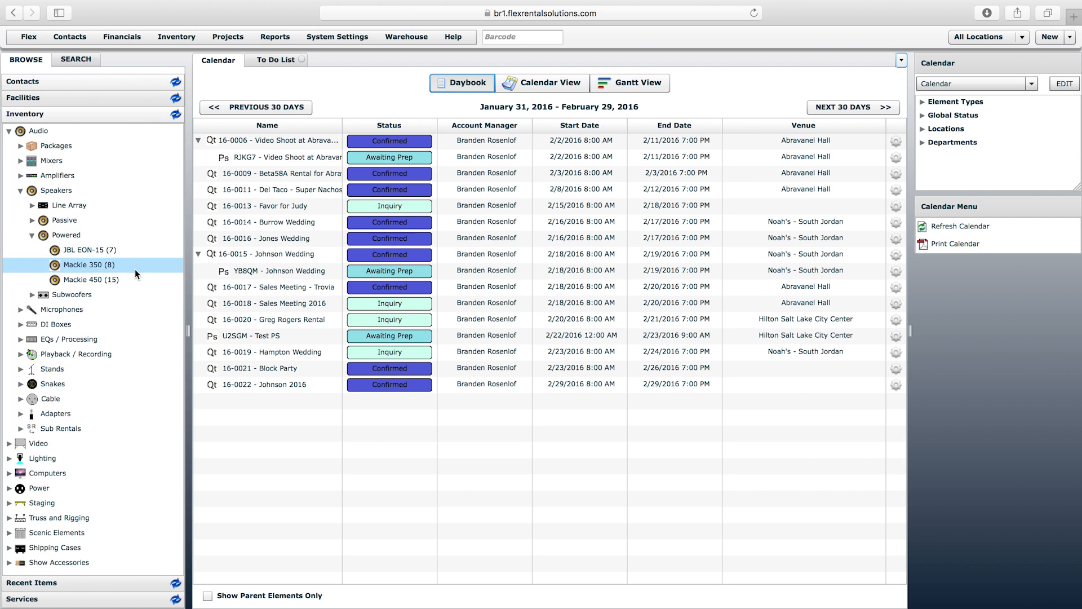
pyautogui.doubleClick(94, 282)
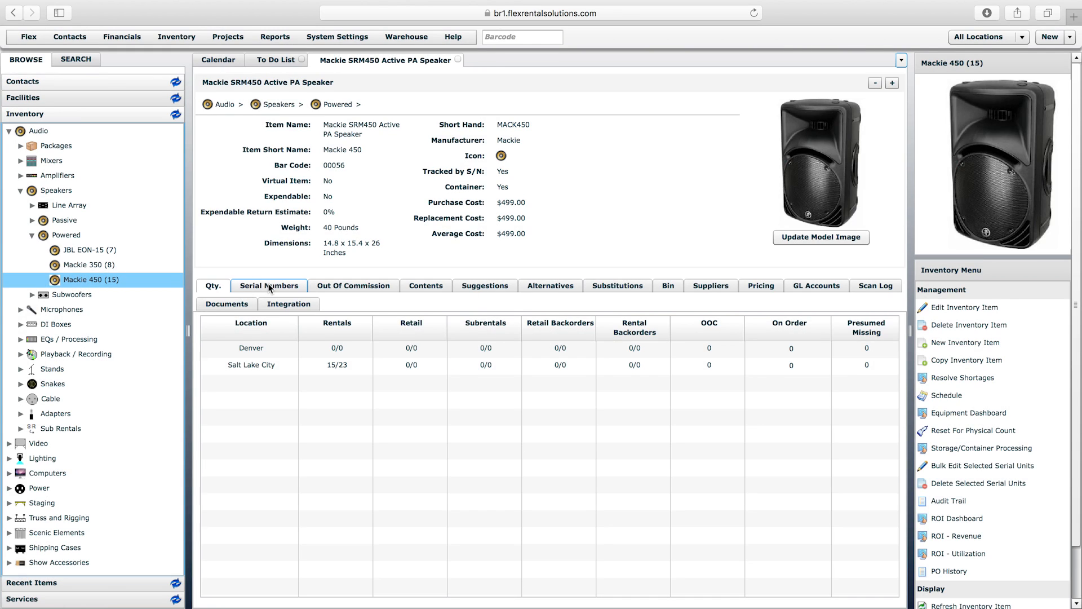
pyautogui.click(268, 284)
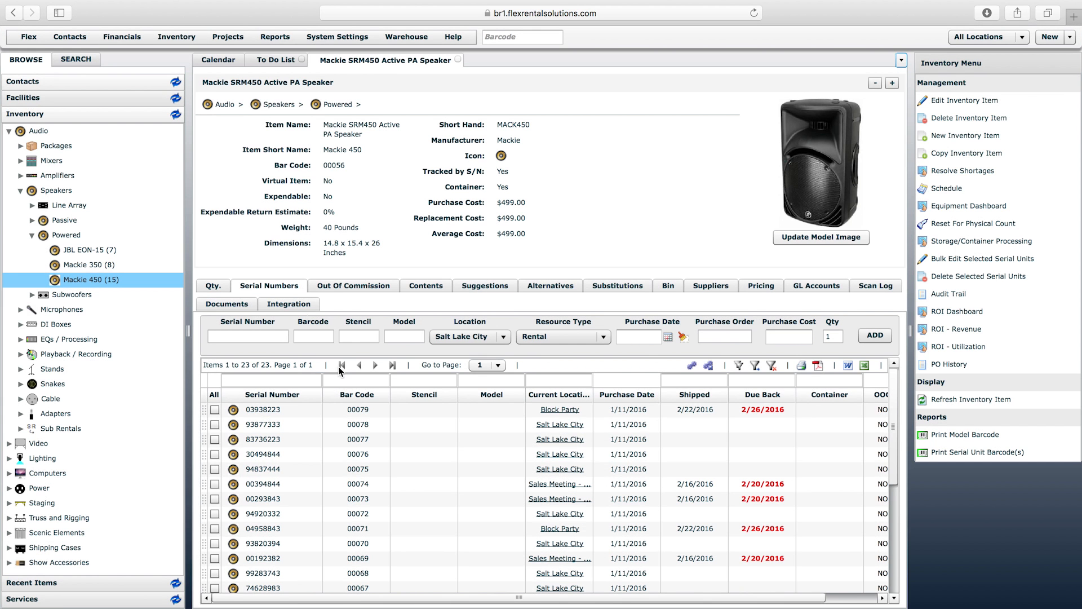
# Step: View the details of the Mackie 450 unit with bar code 00075, then close them and return to the calendar
pyautogui.doubleClick(362, 469)
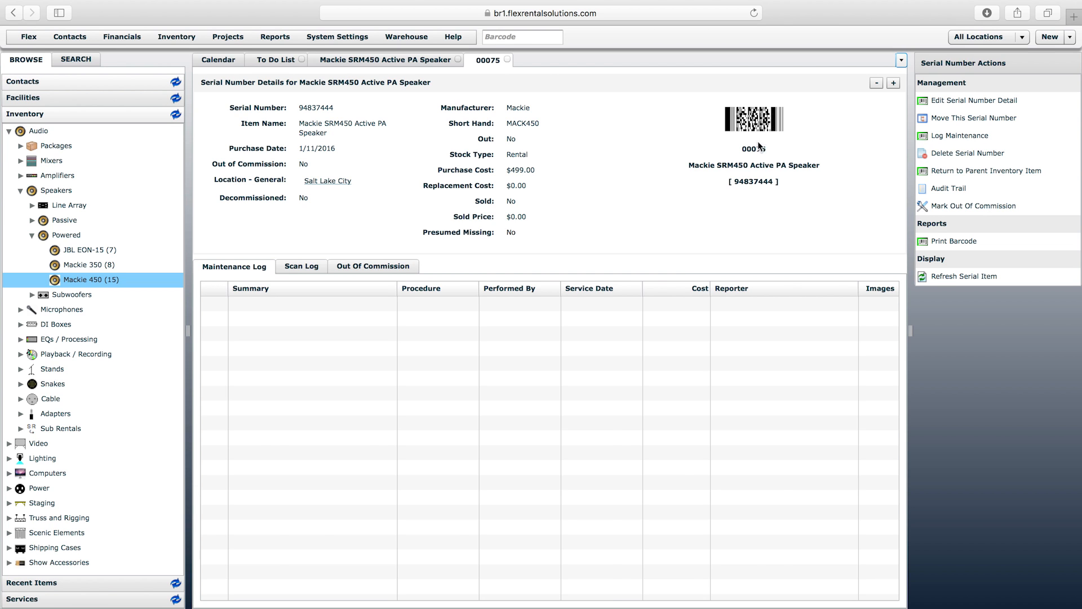
pyautogui.click(508, 60)
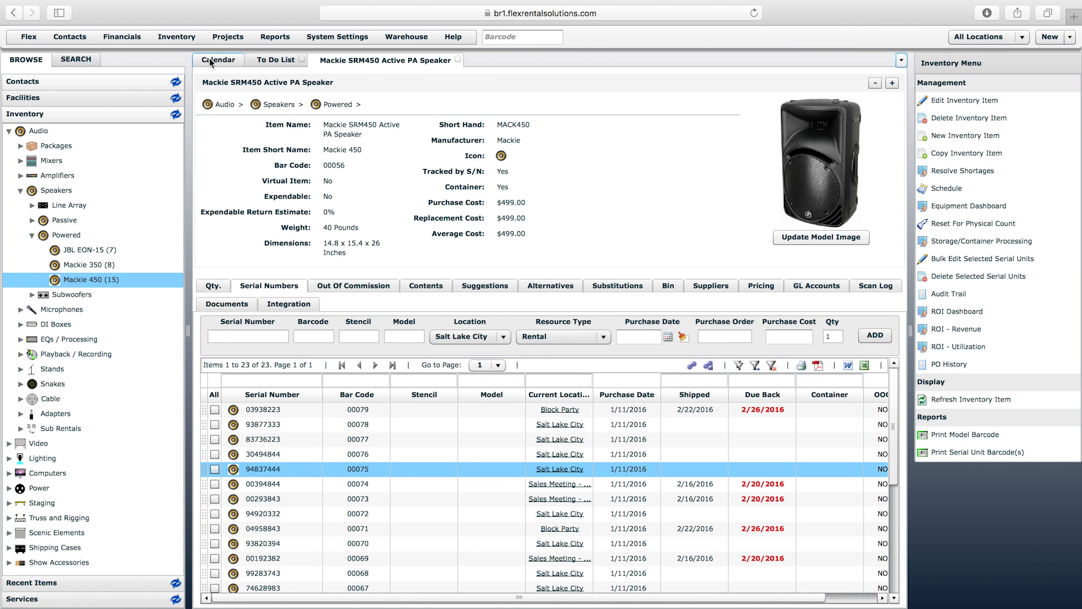
pyautogui.click(209, 58)
# Step: Look up barcode 00075 to open that speaker unit's serial number details
pyautogui.click(504, 38)
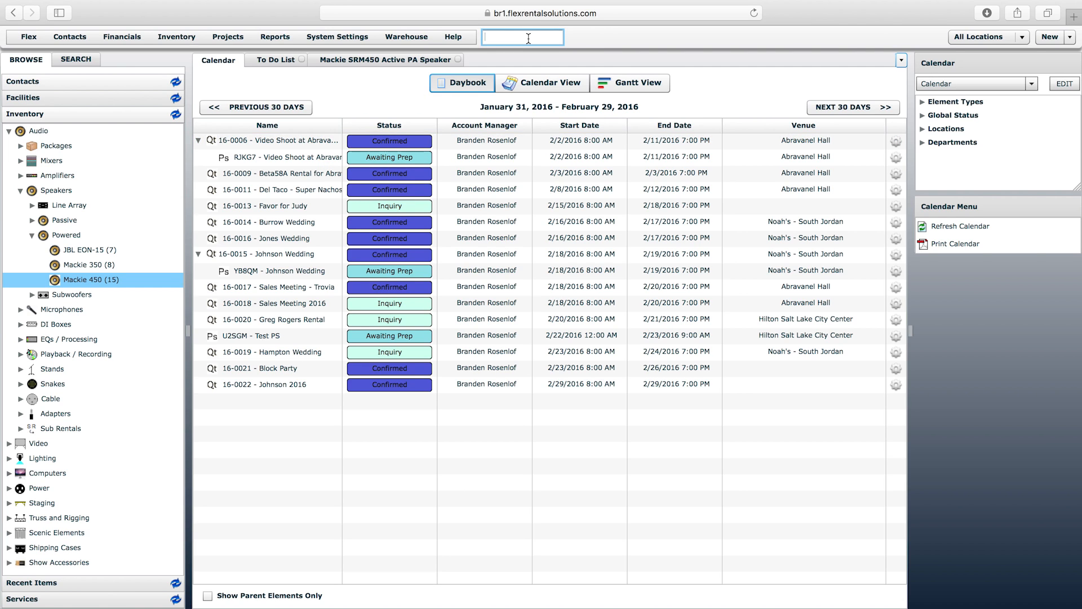
pyautogui.write('00075')
pyautogui.press('Return')
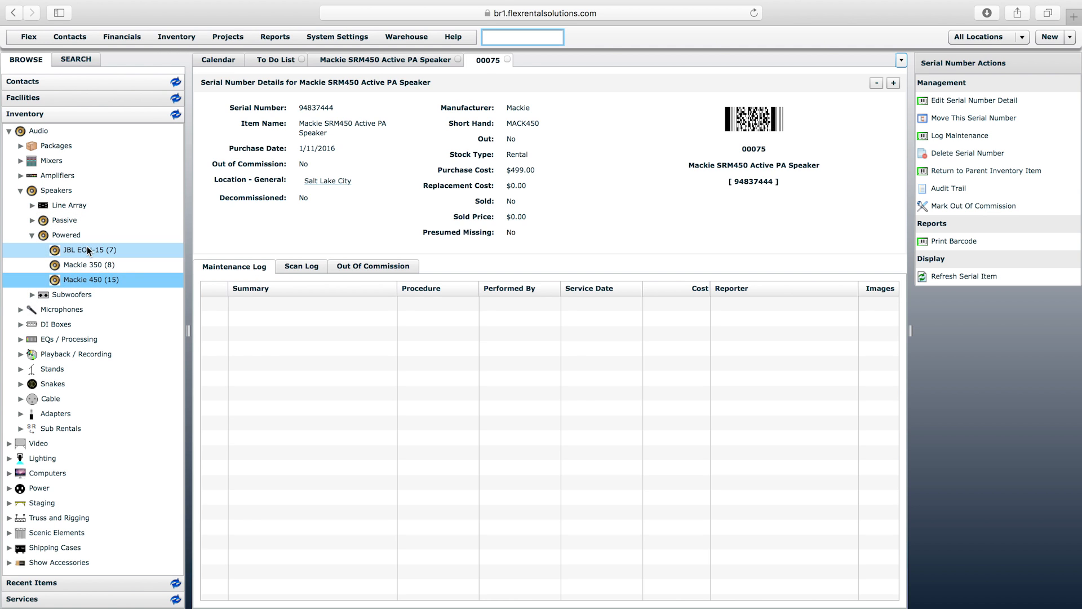
pyautogui.click(85, 279)
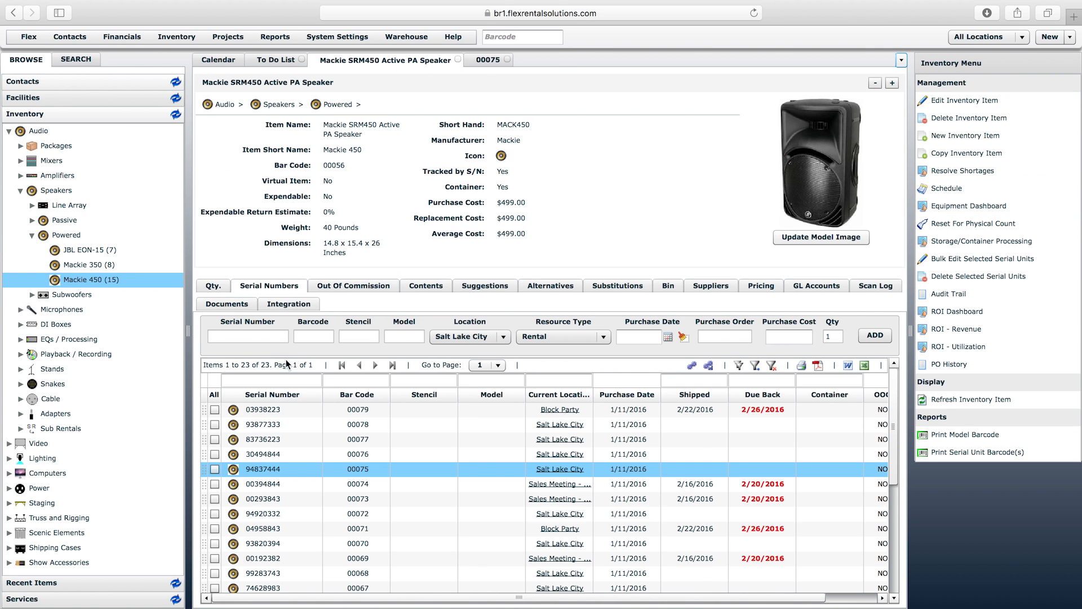
pyautogui.click(488, 60)
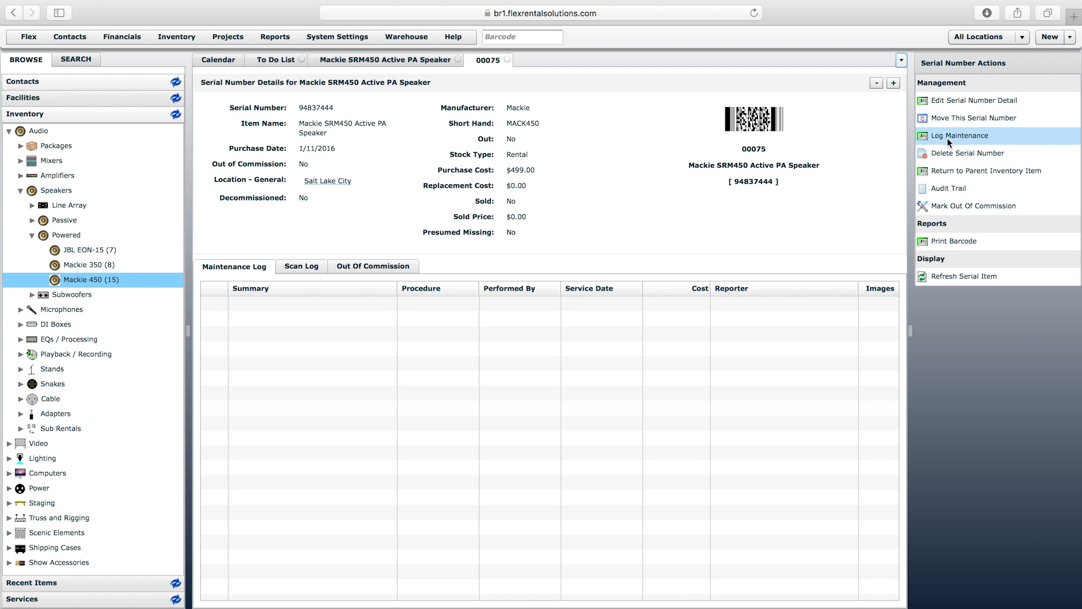
# Step: Start a maintenance log entry for the speaker unit and choose Broken as its procedure
pyautogui.click(969, 142)
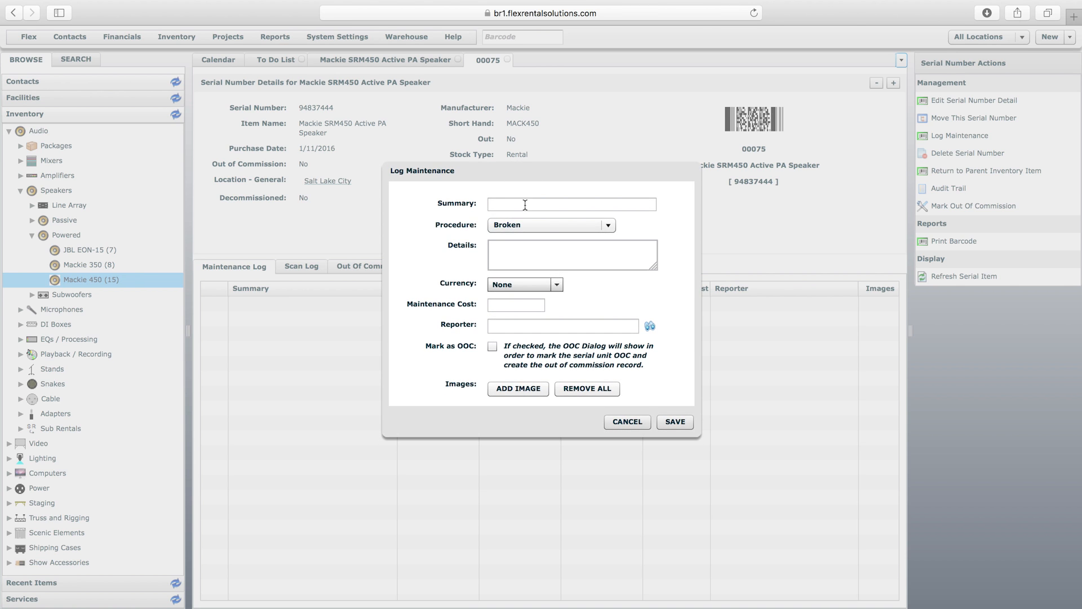
pyautogui.click(524, 204)
pyautogui.click(509, 229)
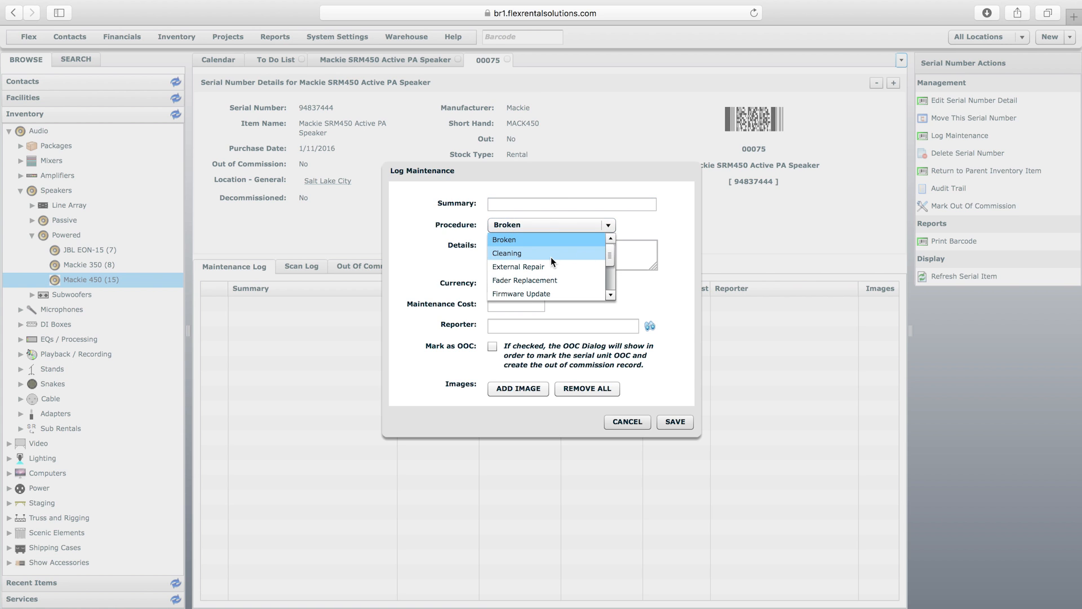
pyautogui.moveTo(611, 254); pyautogui.dragTo(614, 287)
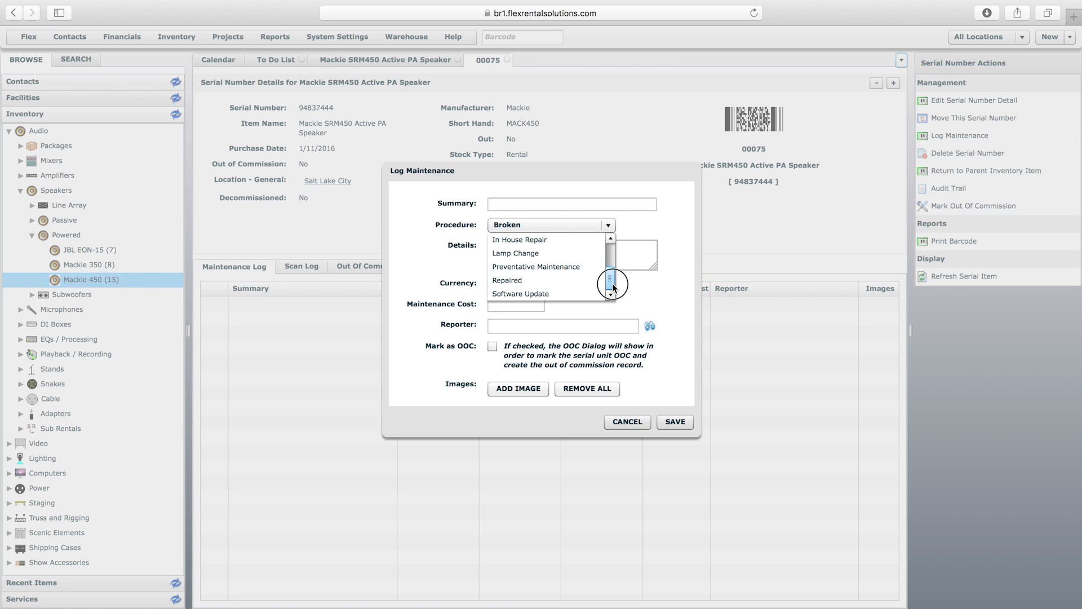
pyautogui.moveTo(613, 284); pyautogui.dragTo(613, 280)
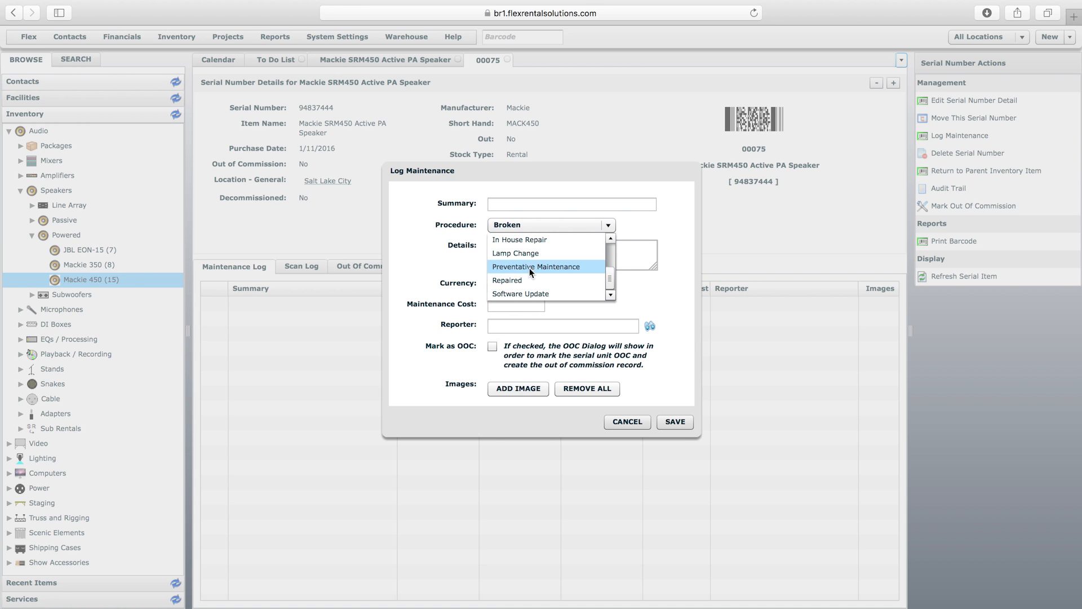
pyautogui.moveTo(610, 282); pyautogui.dragTo(615, 255)
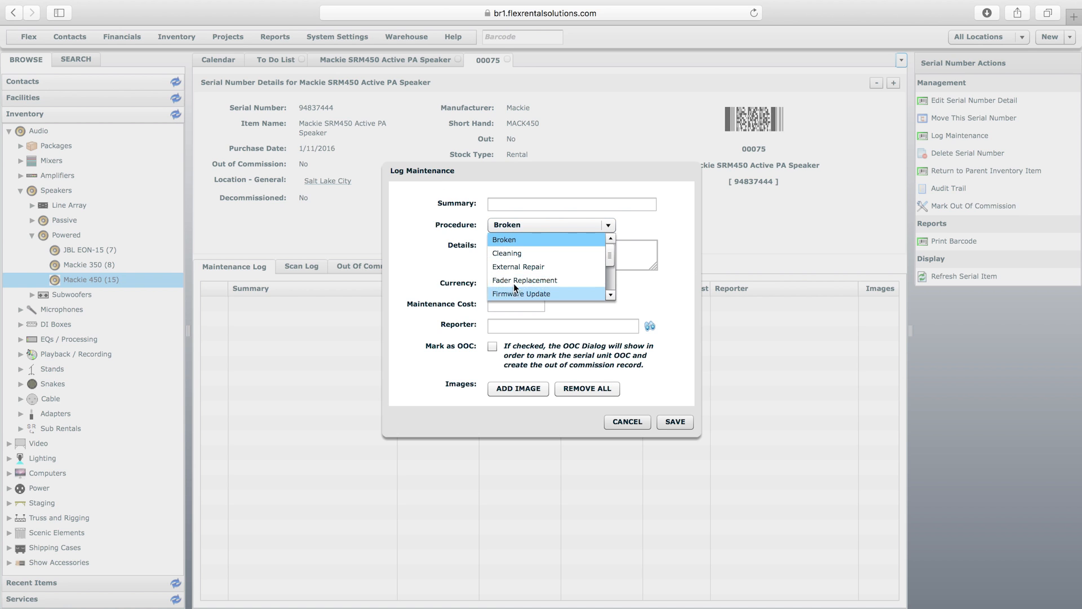
pyautogui.click(496, 240)
# Step: Enter "Blown tweeter" as the summary of the maintenance entry
pyautogui.click(500, 203)
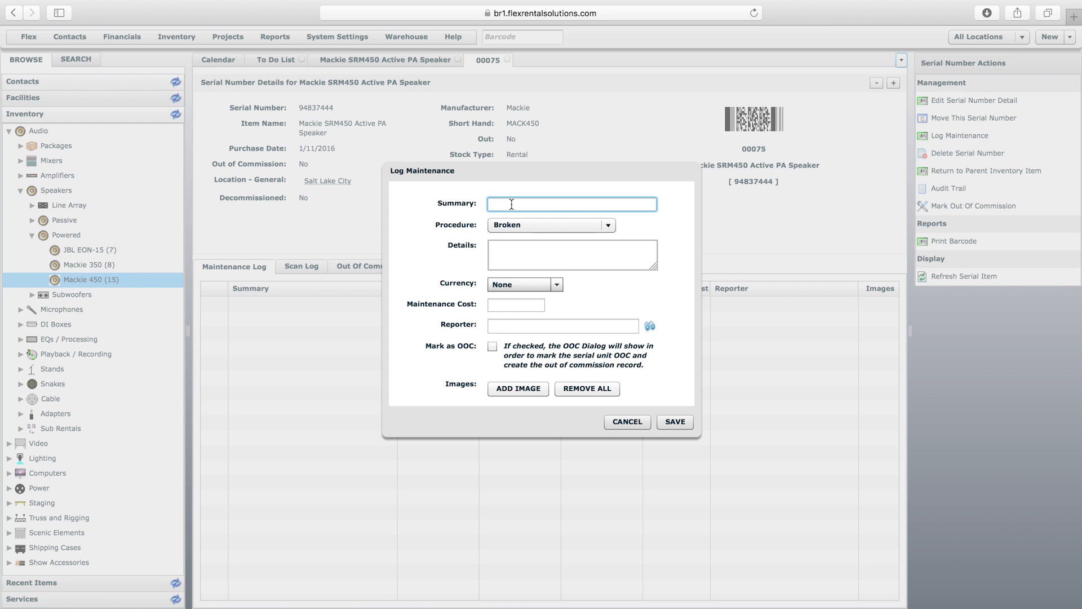
pyautogui.write('Blown tweeter')
pyautogui.click(518, 252)
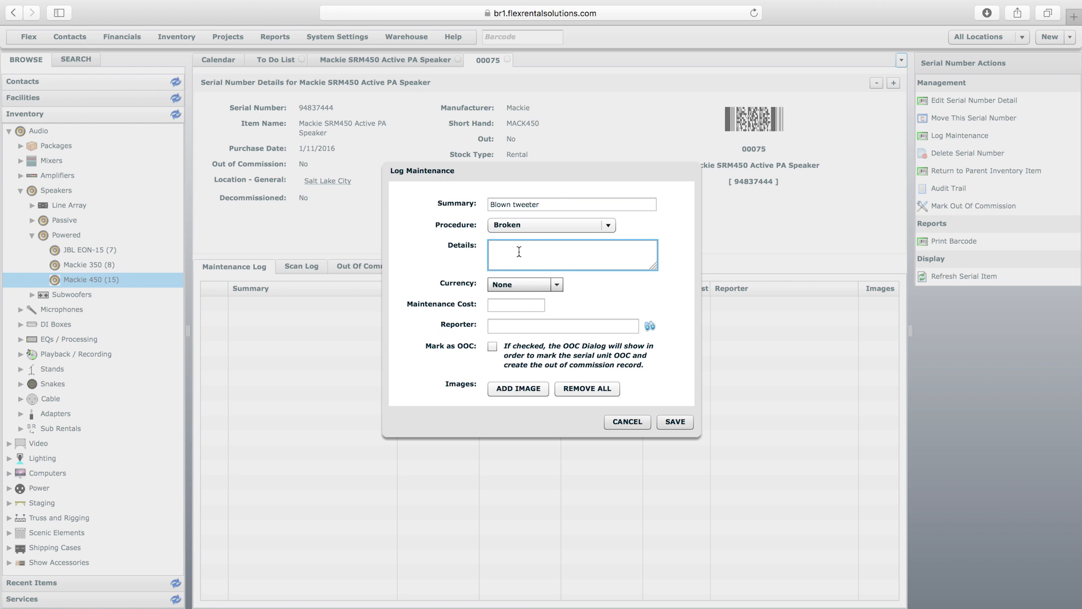
# Step: Look through the full list of available maintenance procedures
pyautogui.click(503, 228)
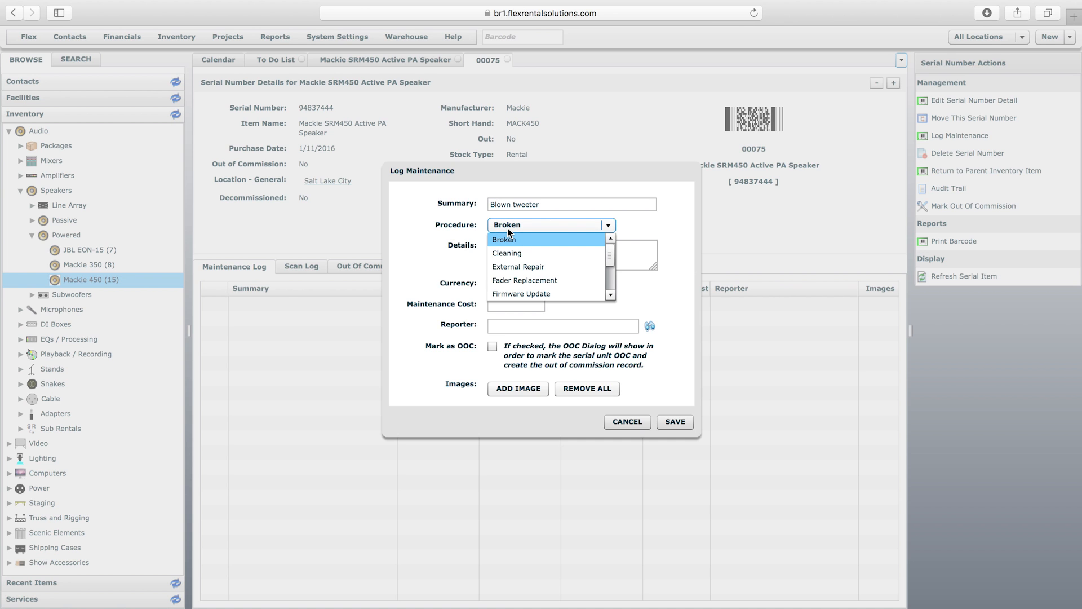
pyautogui.moveTo(610, 255); pyautogui.dragTo(611, 291)
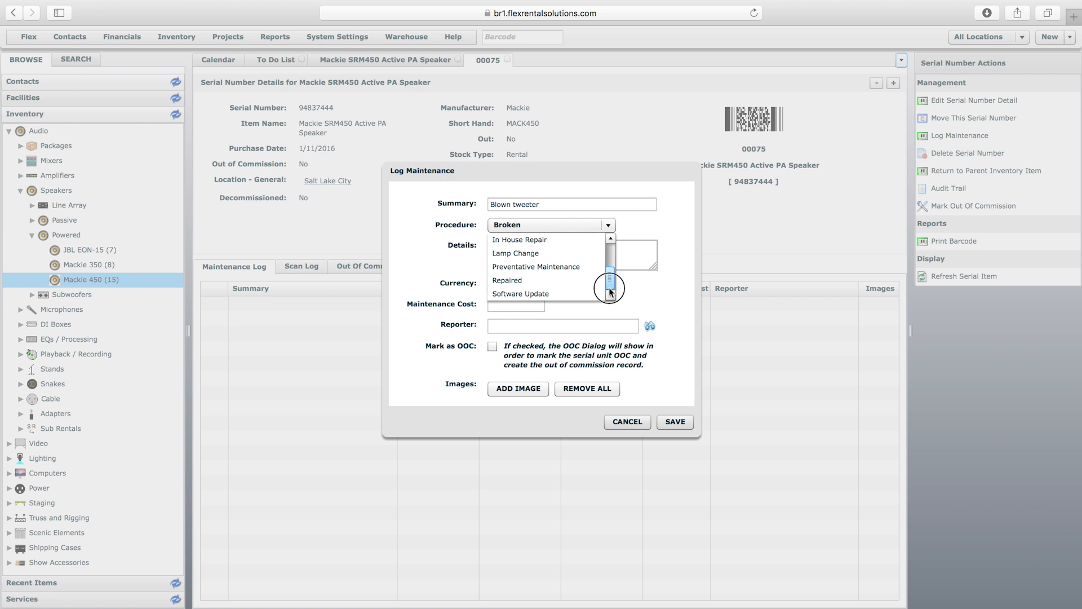
pyautogui.moveTo(609, 292); pyautogui.dragTo(613, 236)
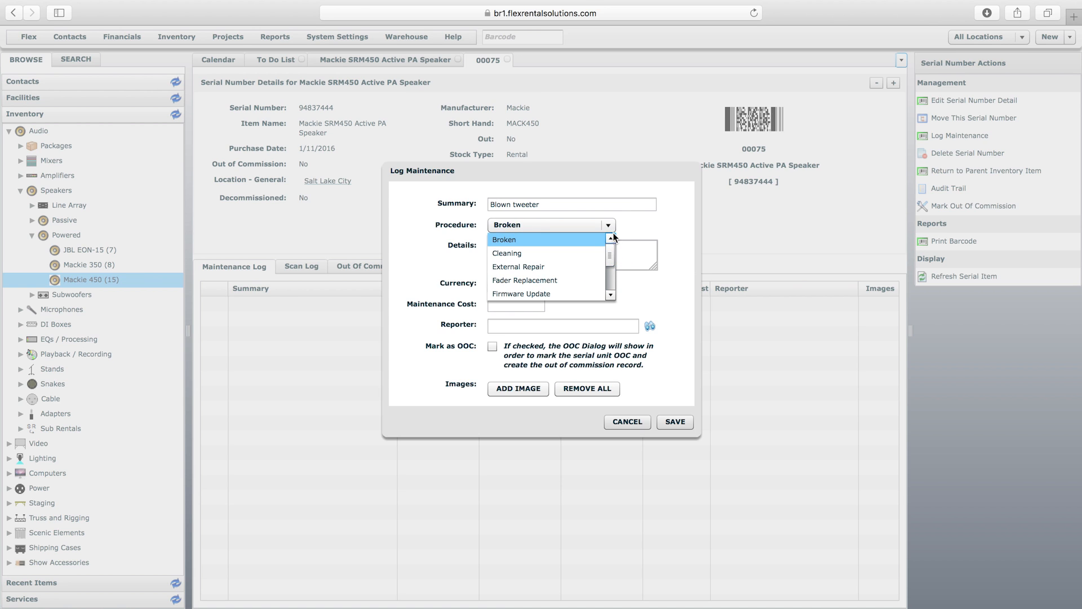
pyautogui.click(637, 224)
# Step: Enter the details "Came back from job", followed by the job number and "and tweeter was blown."
pyautogui.click(503, 254)
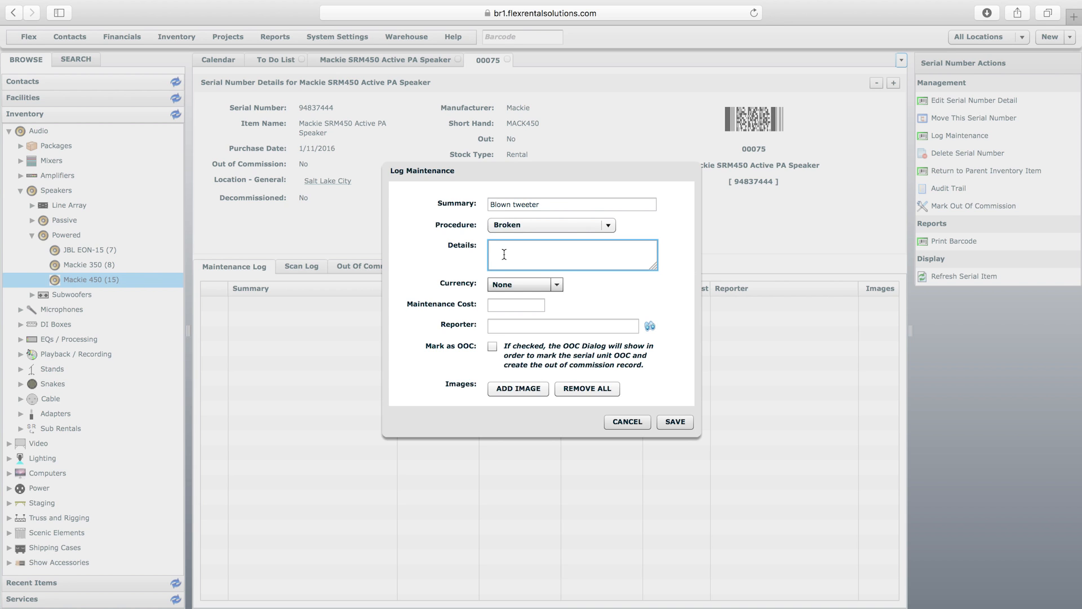
pyautogui.write('Came back from job 16-0293 and tweeter wa')
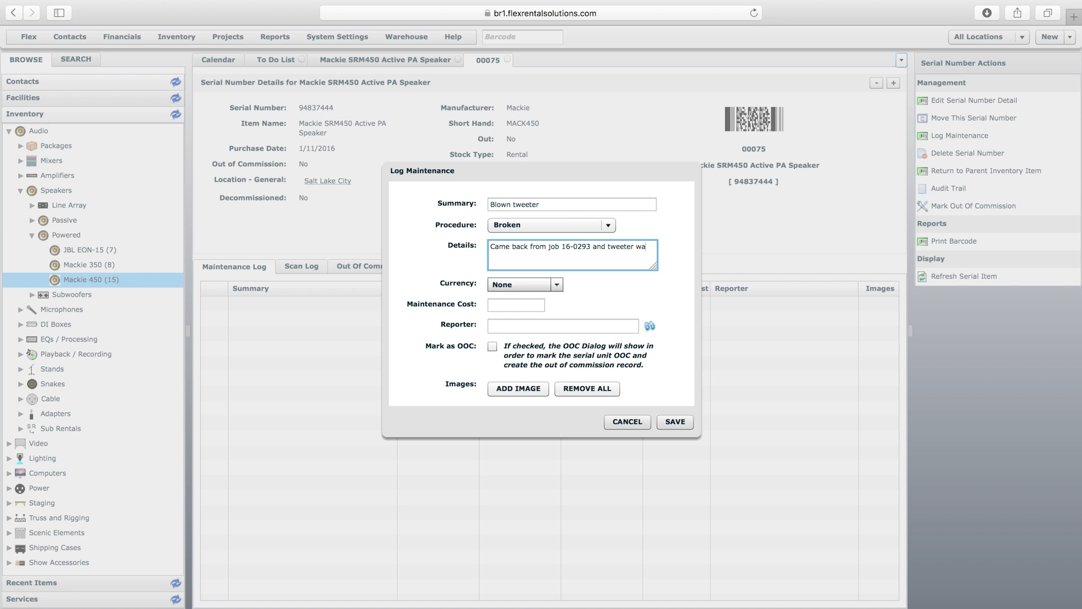
pyautogui.write('s blown.')
# Step: Set the currency of the maintenance entry to US Dollar, leaving the cost blank
pyautogui.click(558, 287)
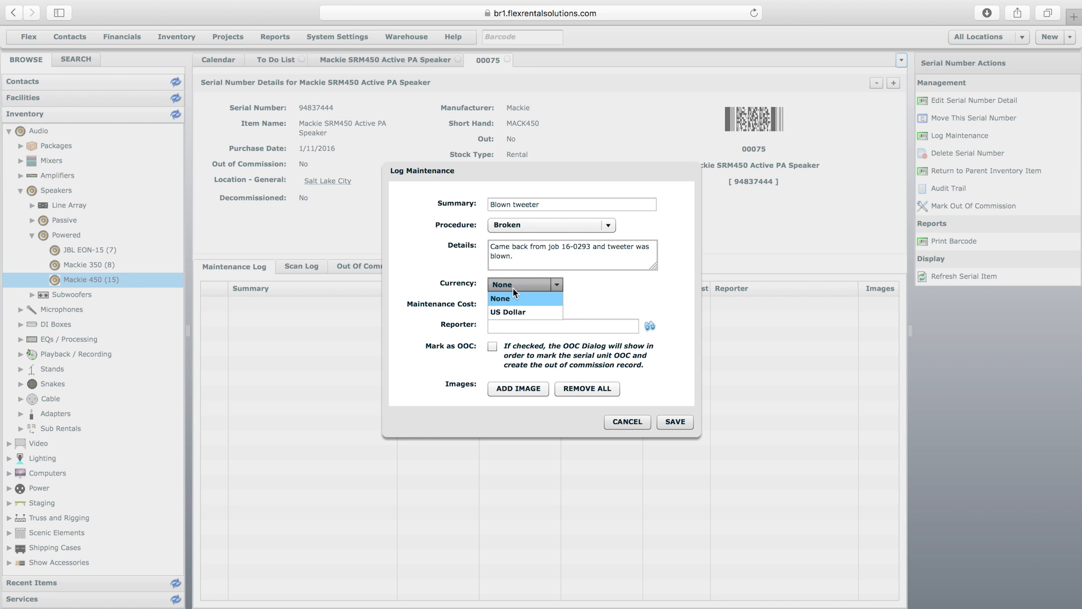
pyautogui.click(514, 311)
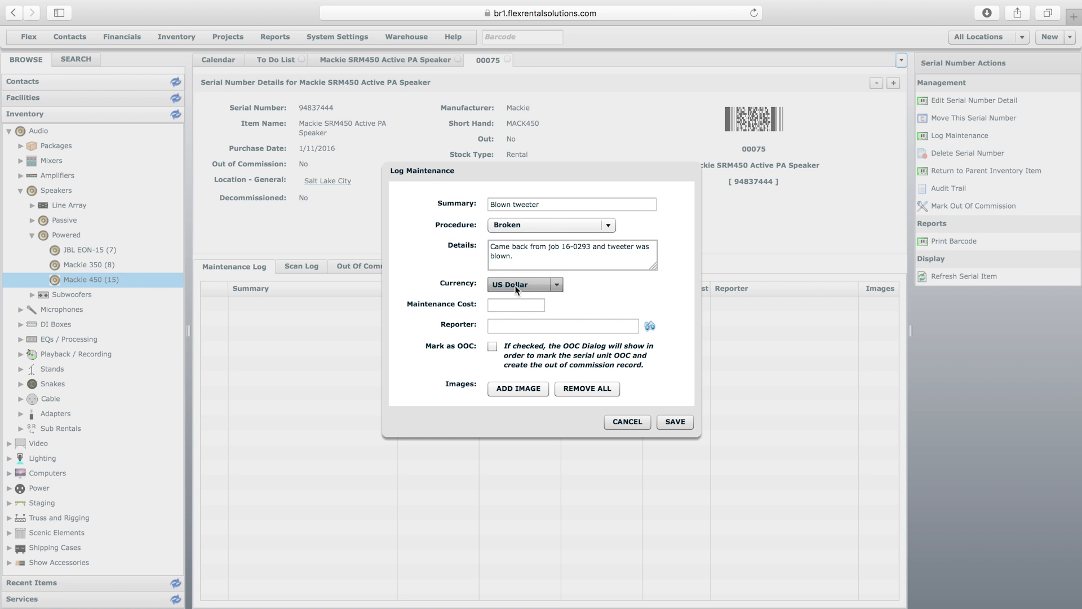
pyautogui.click(515, 304)
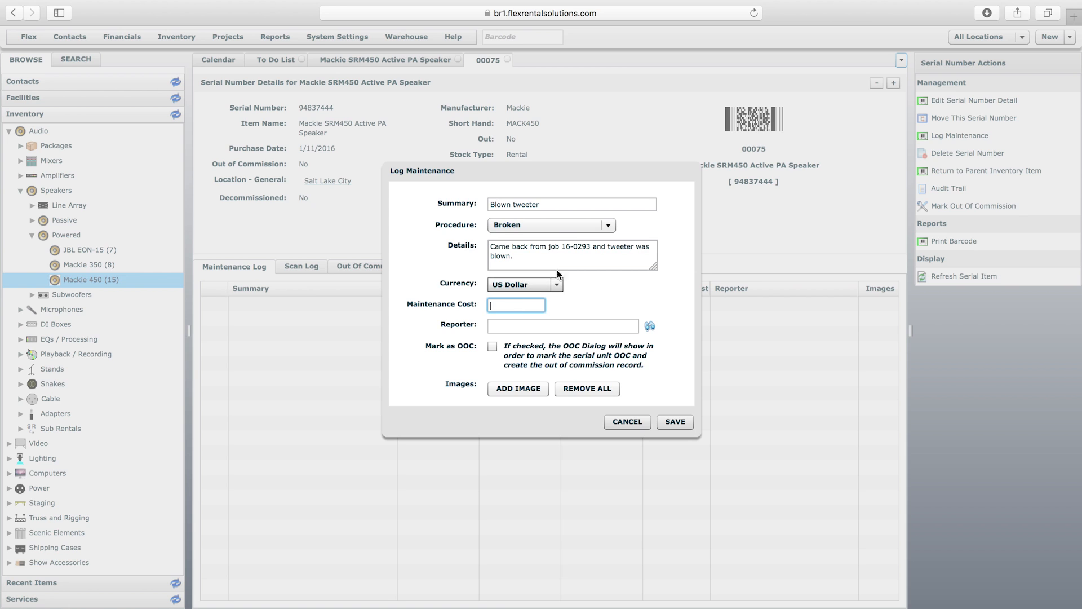
# Step: Change the procedure of the maintenance entry to External Repair
pyautogui.click(546, 206)
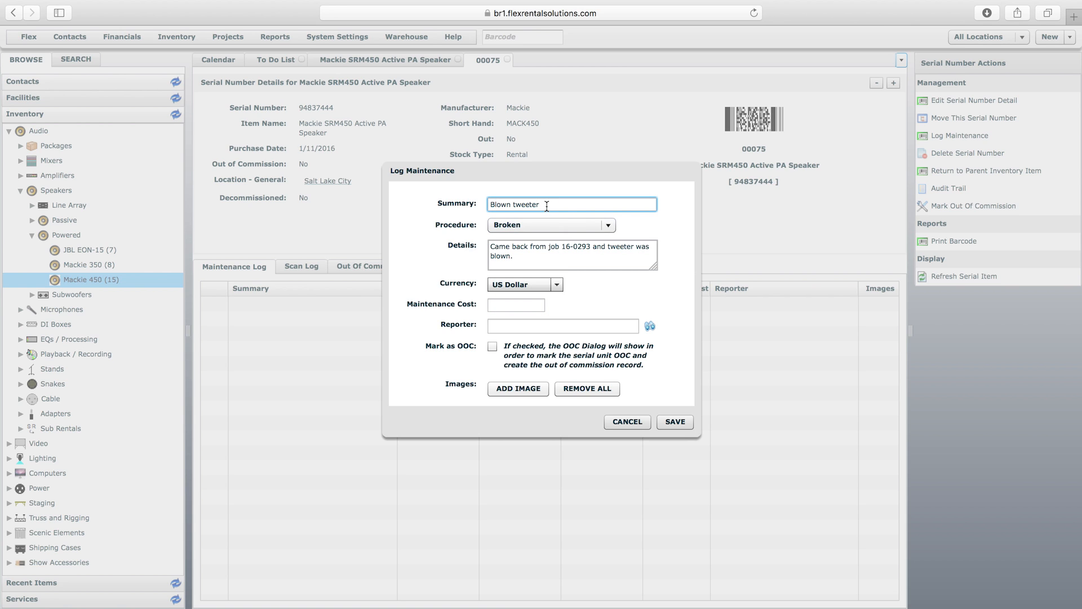
pyautogui.click(557, 224)
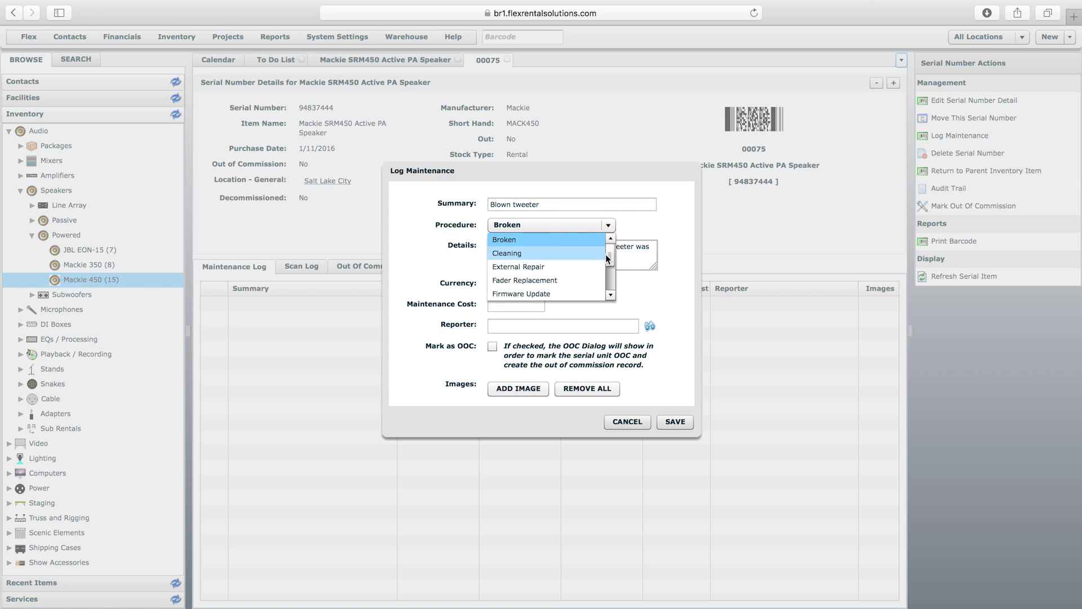
pyautogui.click(590, 265)
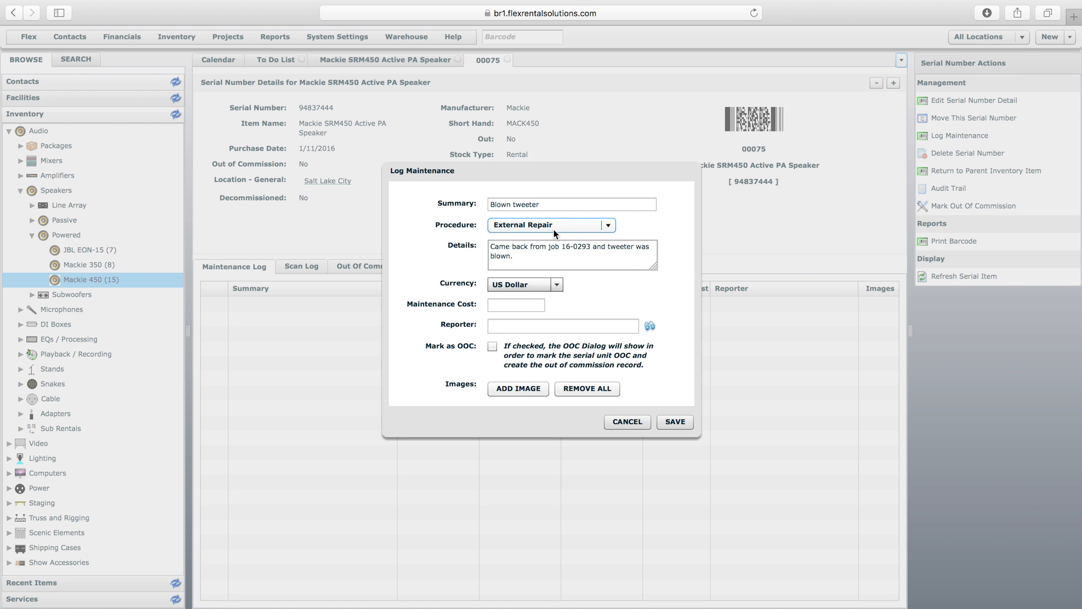
pyautogui.click(514, 305)
# Step: Search for the reporter by first name and assign the matching contact to the maintenance entry
pyautogui.click(505, 326)
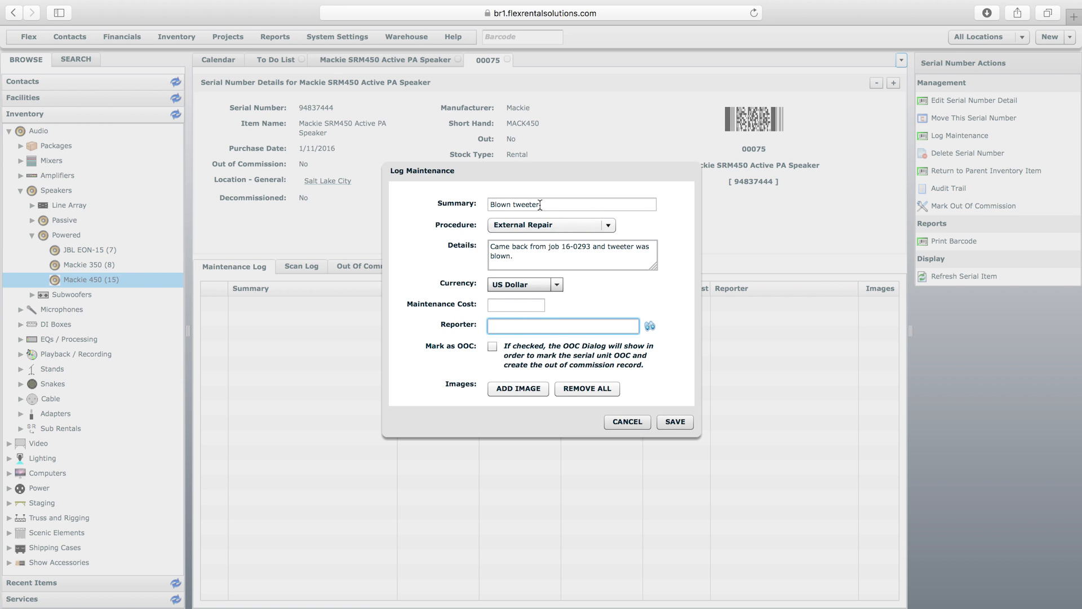
pyautogui.moveTo(581, 173); pyautogui.dragTo(335, 135)
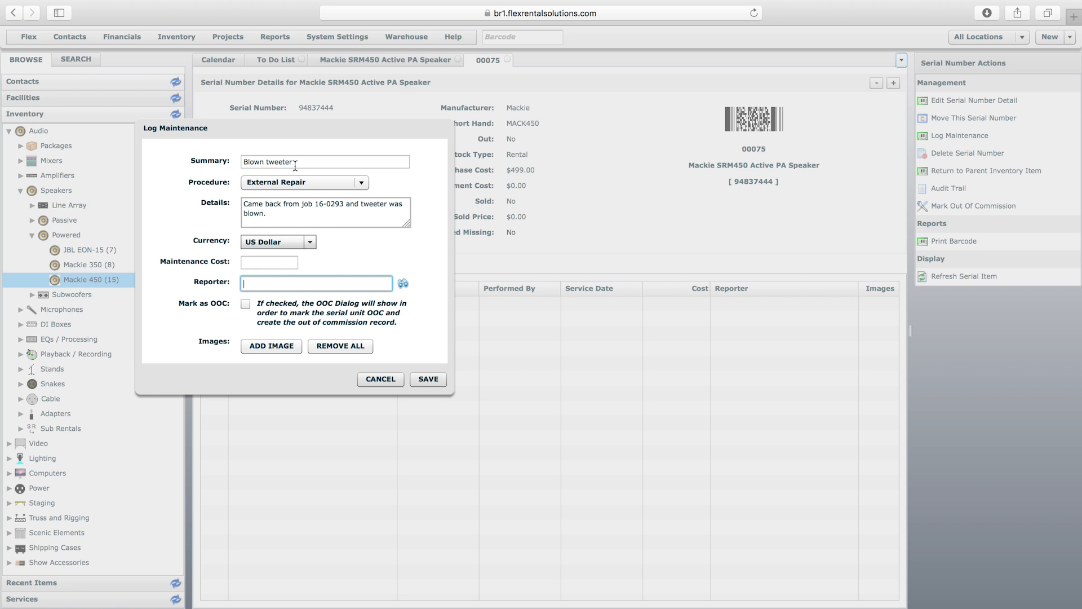
pyautogui.moveTo(310, 128); pyautogui.dragTo(578, 136)
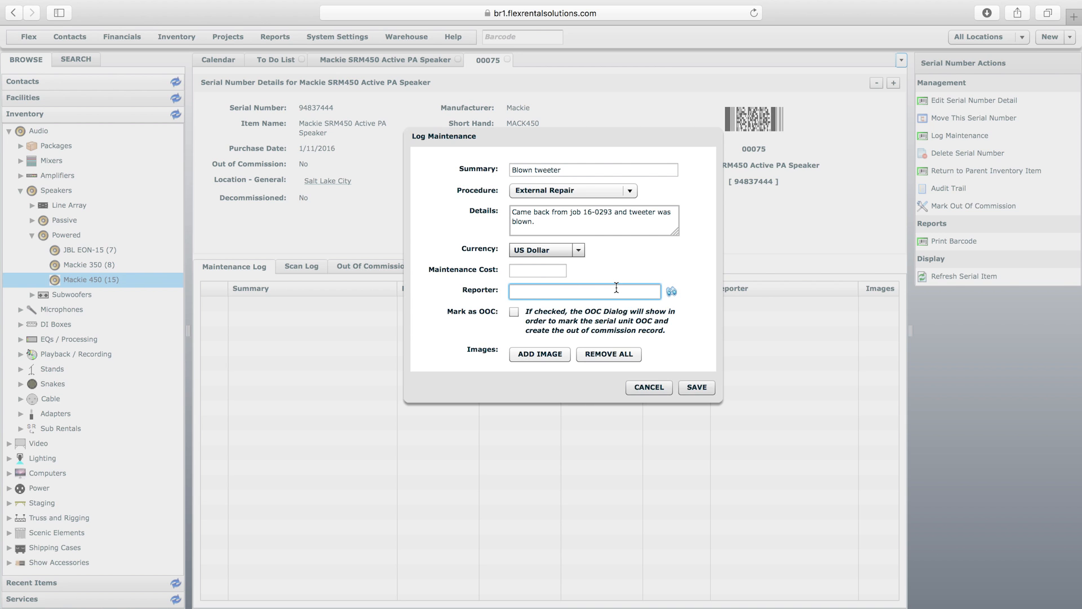
pyautogui.write('chris')
pyautogui.click(610, 306)
# Step: Enable marking the speaker unit as out of commission in the maintenance entry
pyautogui.click(516, 315)
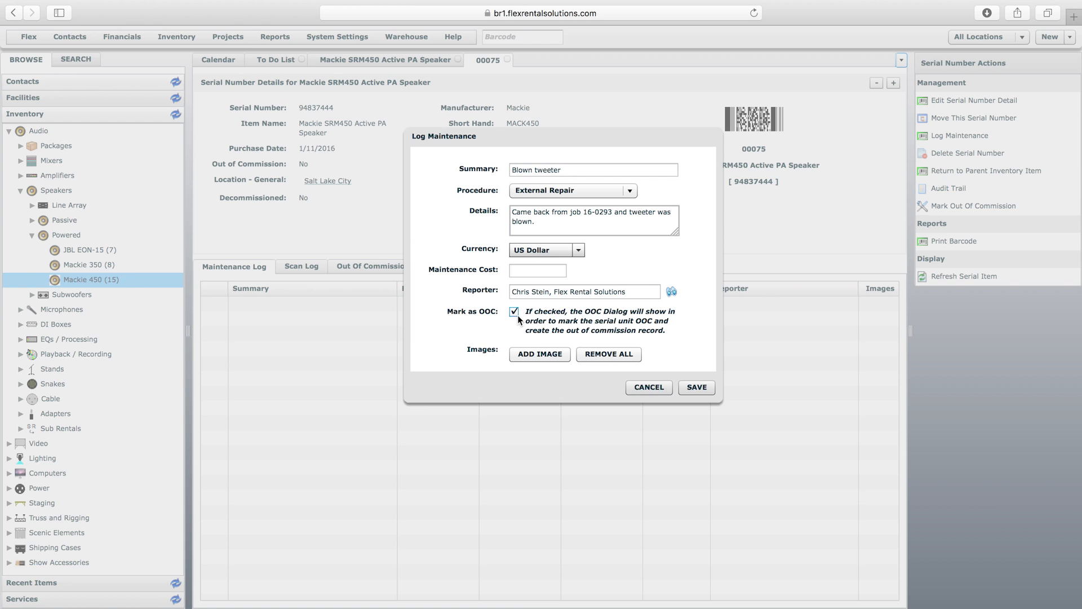
pyautogui.click(568, 173)
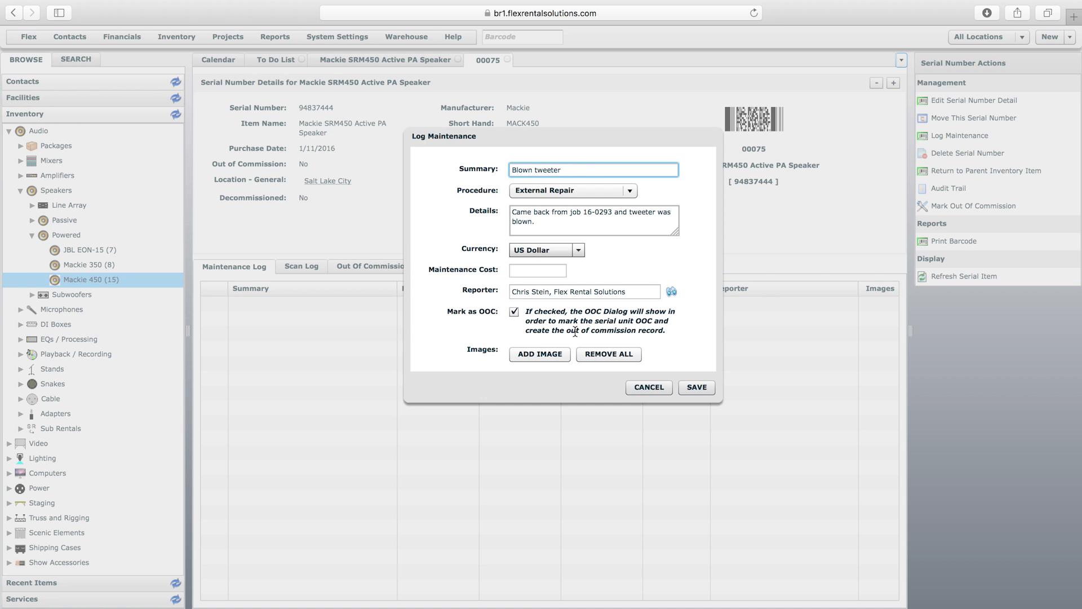
pyautogui.click(514, 312)
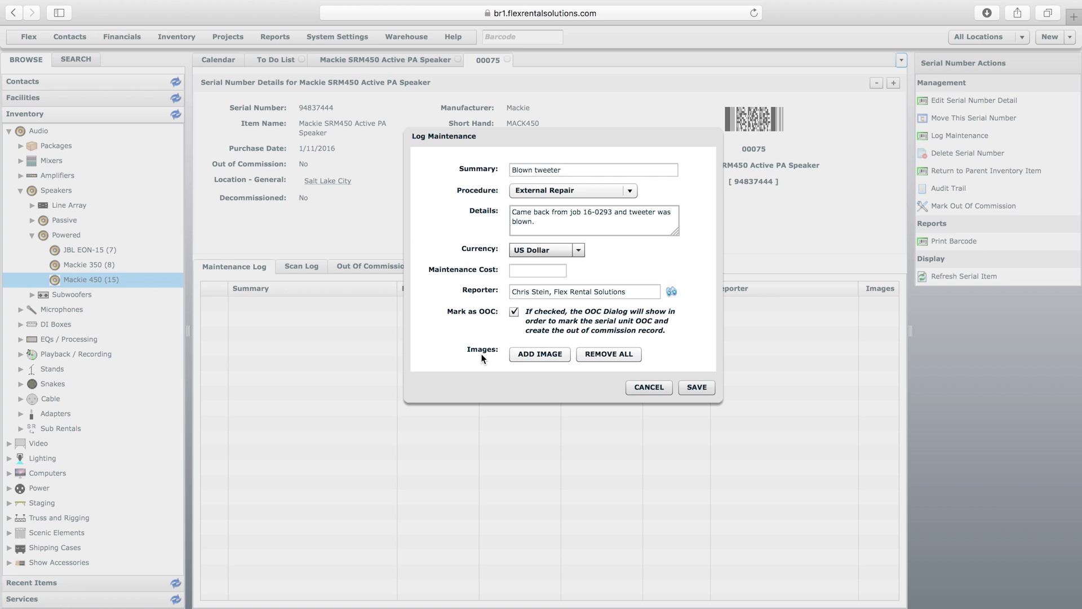
# Step: Save the maintenance entry for the blown tweeter without attaching an image
pyautogui.click(524, 355)
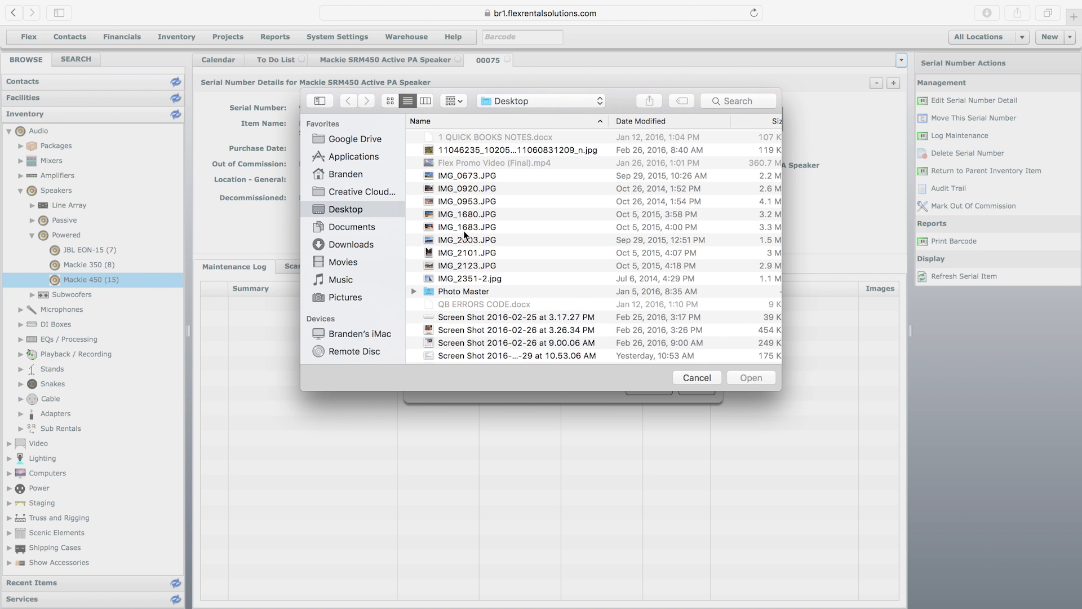
pyautogui.click(697, 377)
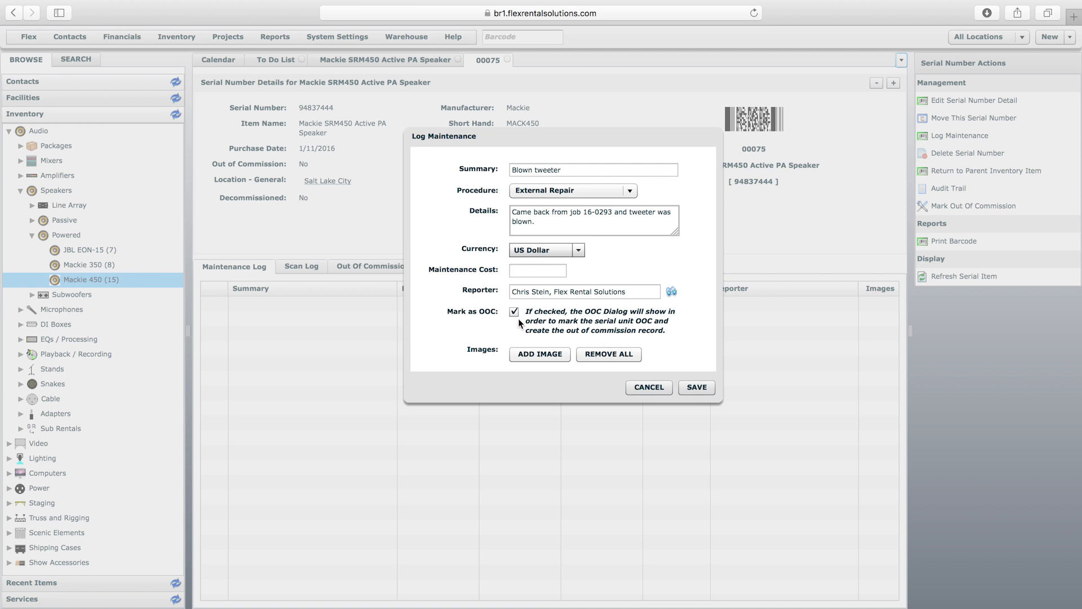
pyautogui.click(697, 387)
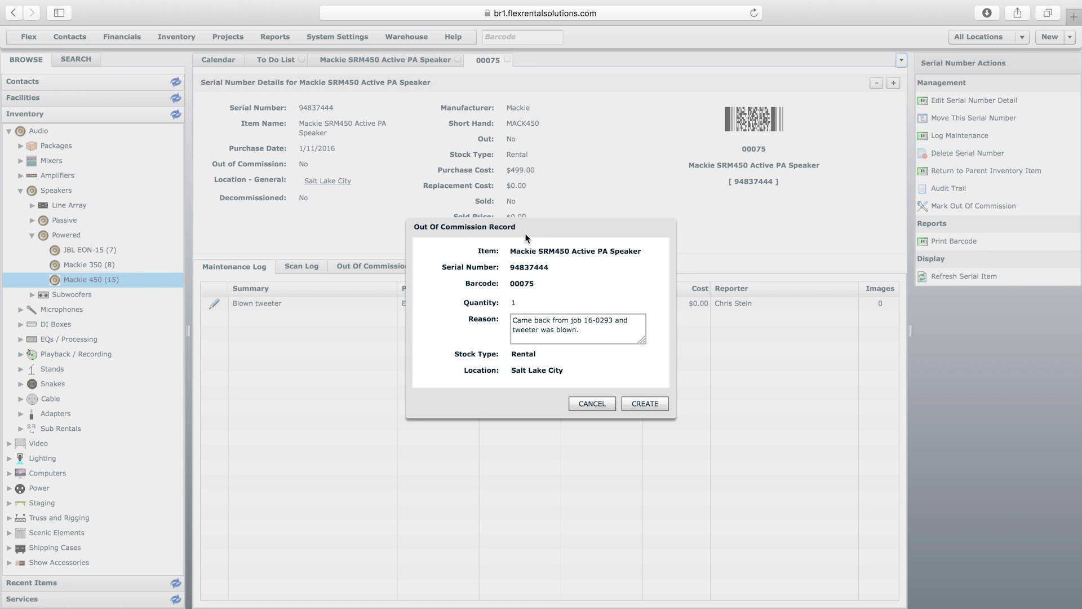
# Step: Create the out of commission record for unit 00075, keeping the reason carried over from the maintenance details
pyautogui.click(602, 335)
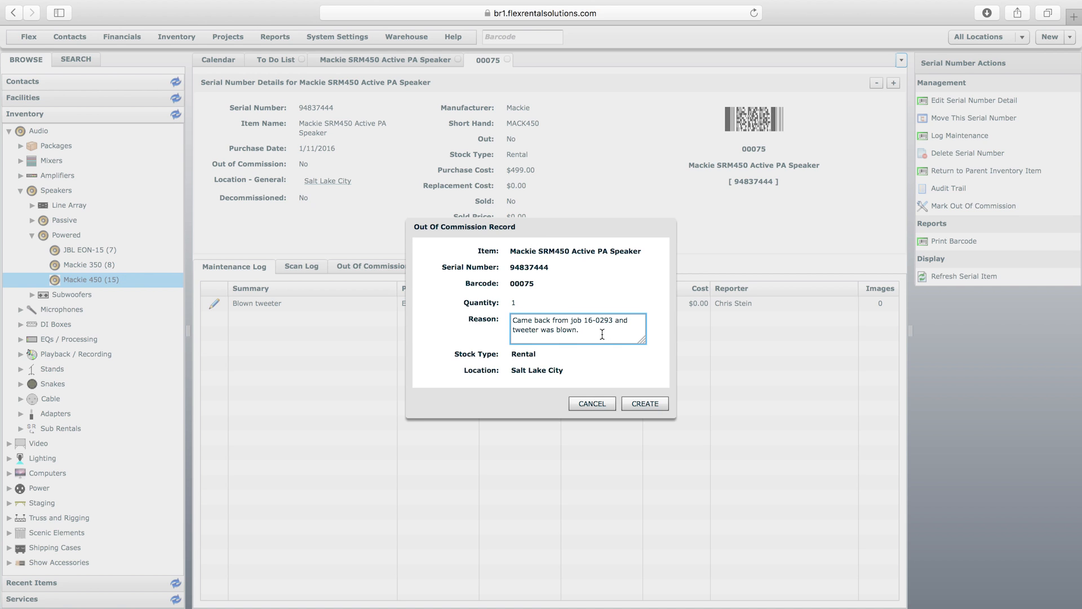
pyautogui.moveTo(602, 334); pyautogui.dragTo(512, 319)
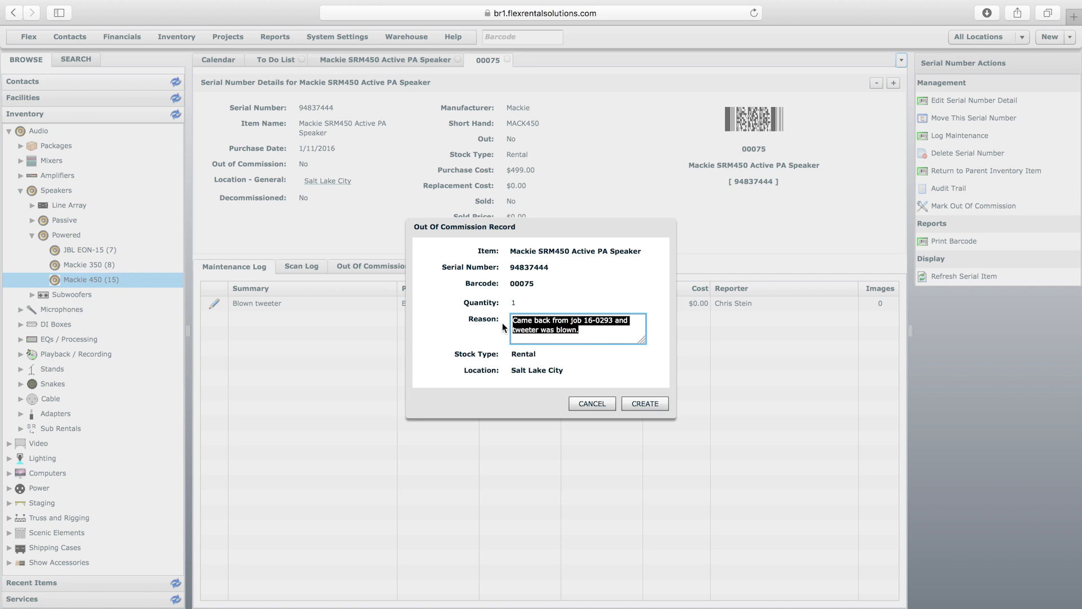
pyautogui.click(596, 335)
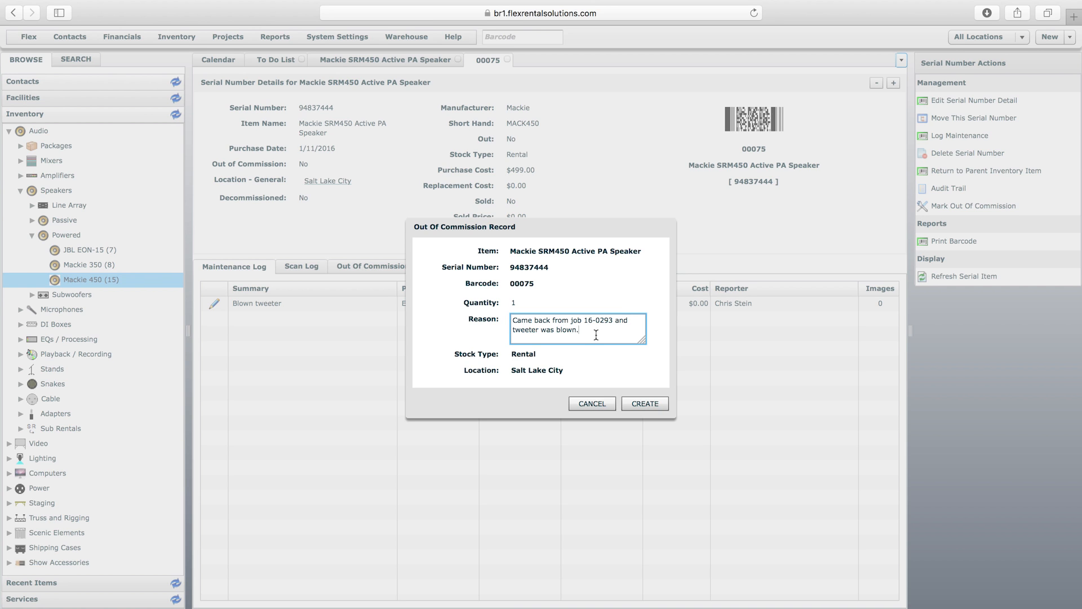
pyautogui.click(644, 403)
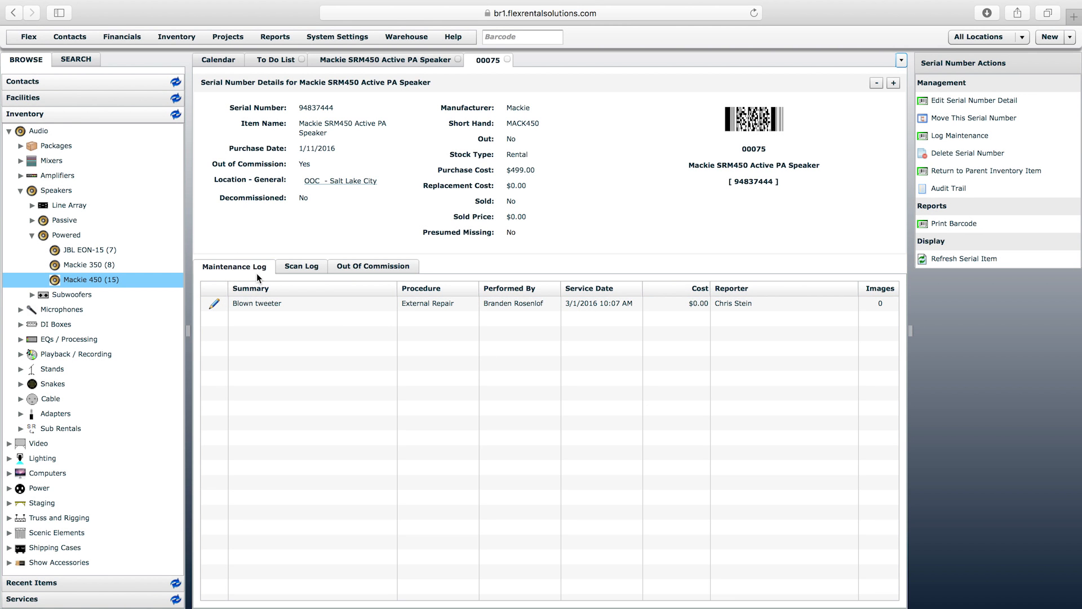
# Step: Check unit 00075's out of commission record, then the Mackie SRM450 item's quantities and refreshed serial number list
pyautogui.click(366, 268)
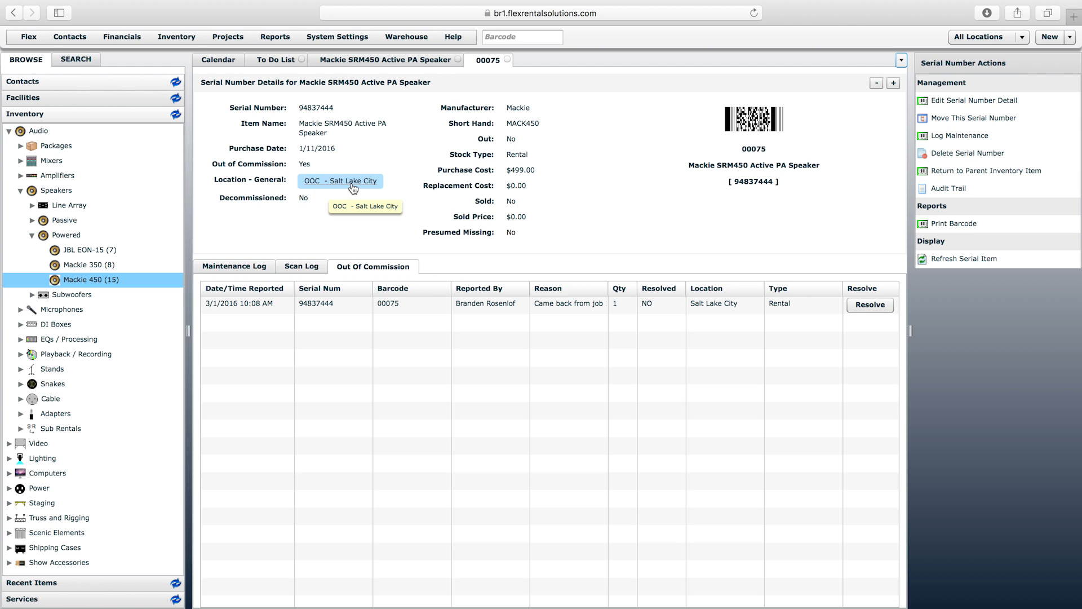
pyautogui.click(398, 62)
pyautogui.click(208, 287)
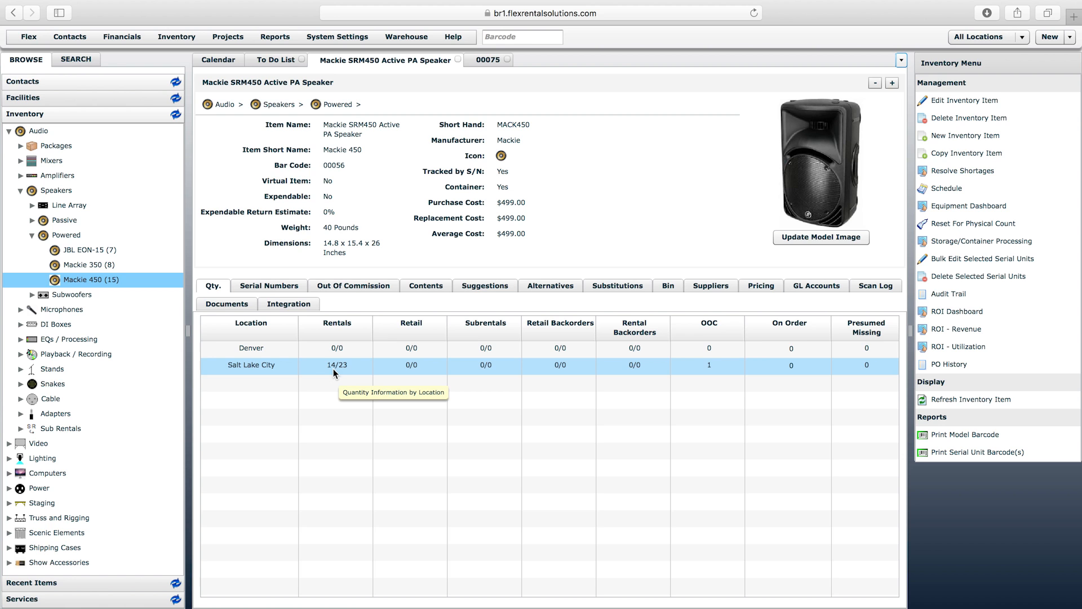
pyautogui.click(259, 286)
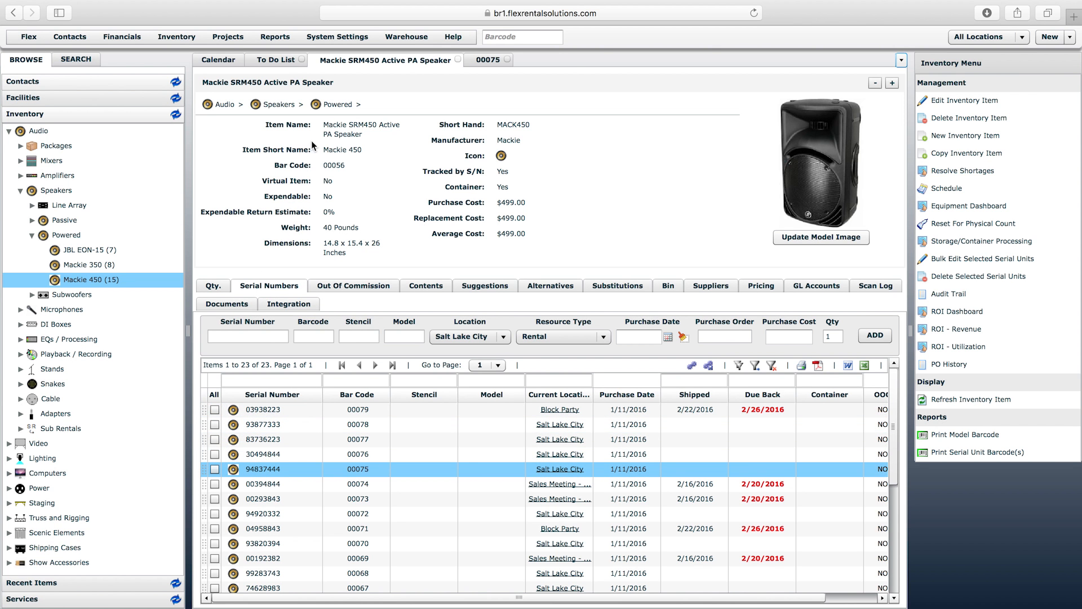
pyautogui.rightClick(375, 58)
pyautogui.click(410, 93)
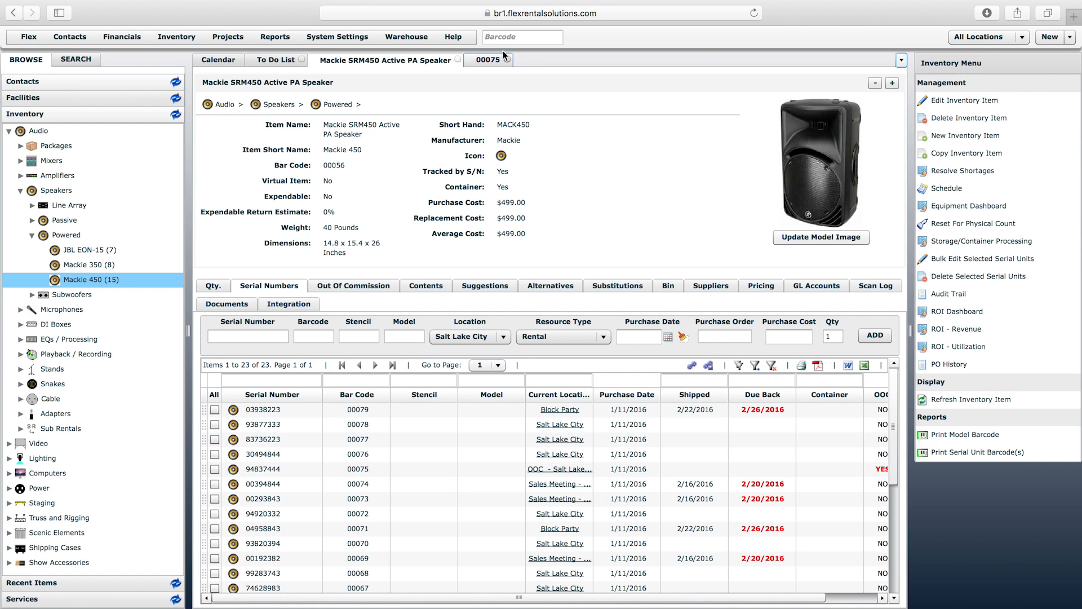
# Step: Return to unit 00075 and compare its out of commission records with the Blown tweeter entry in its maintenance log
pyautogui.click(477, 61)
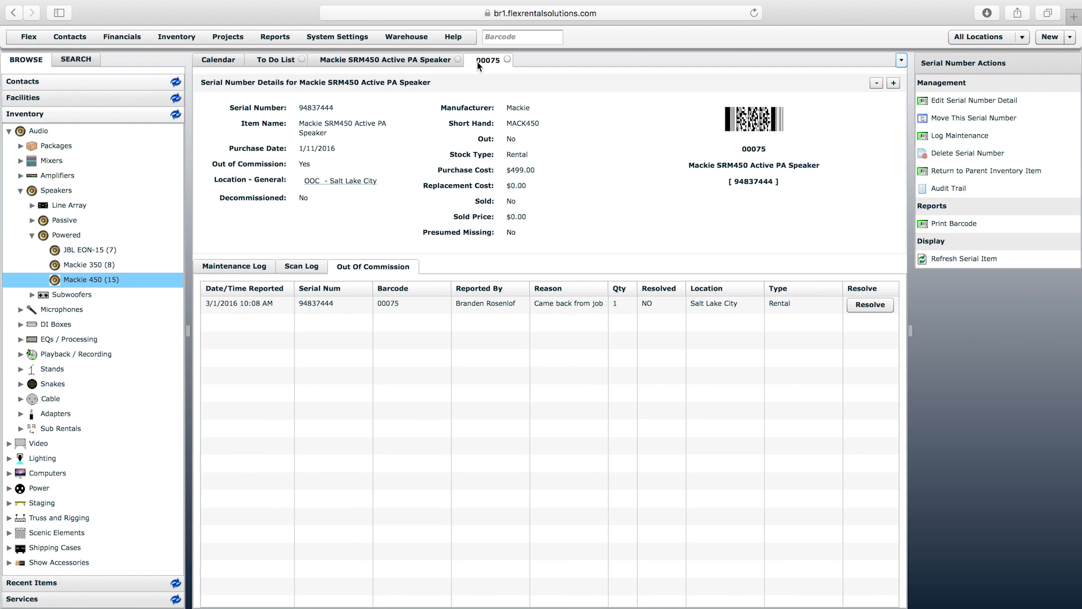
pyautogui.click(223, 266)
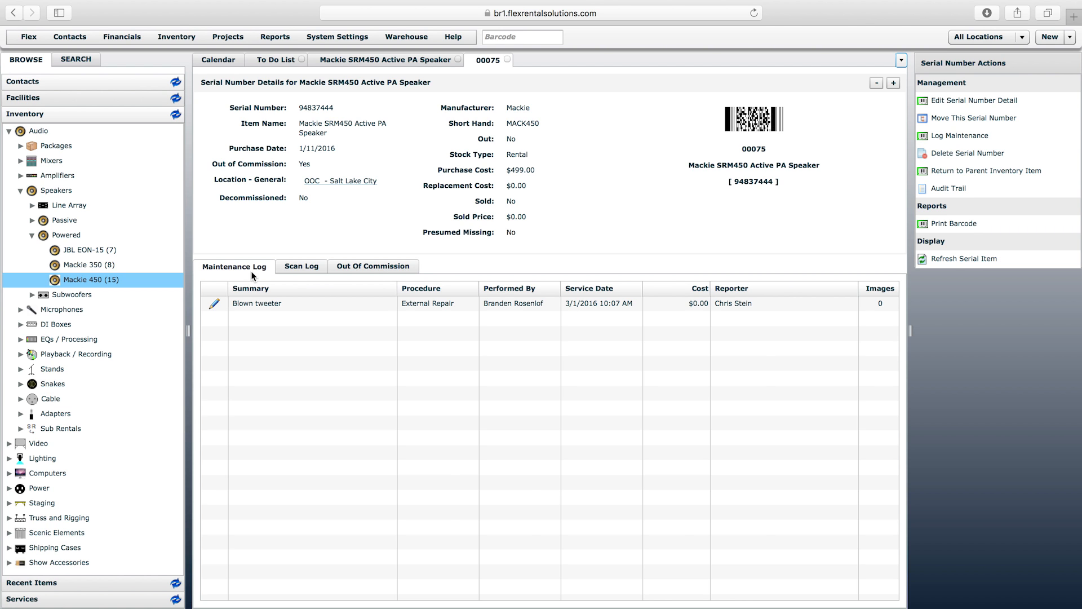
pyautogui.click(379, 271)
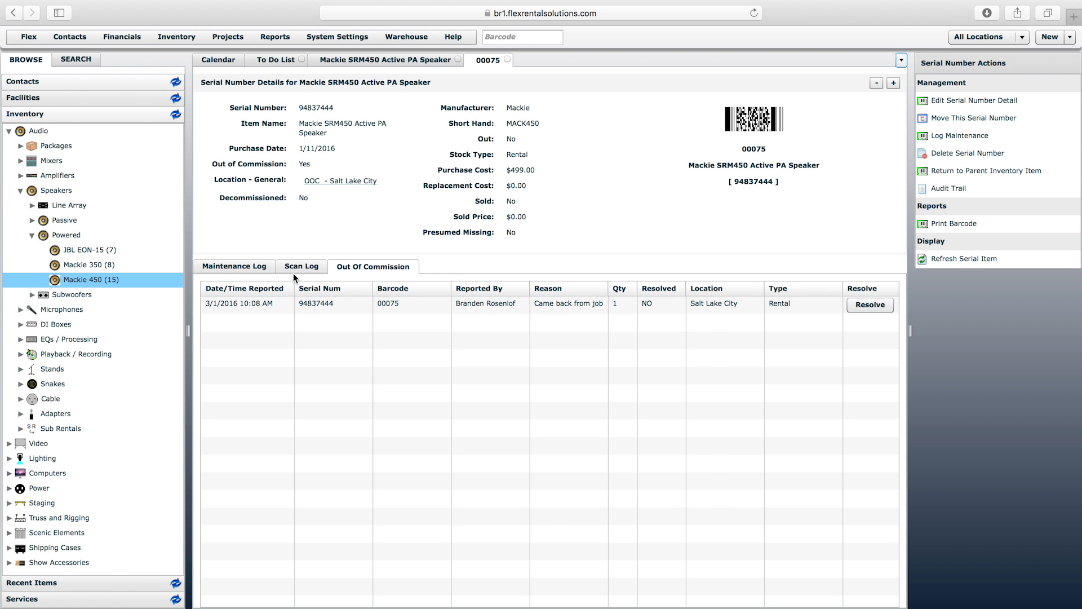
pyautogui.click(256, 272)
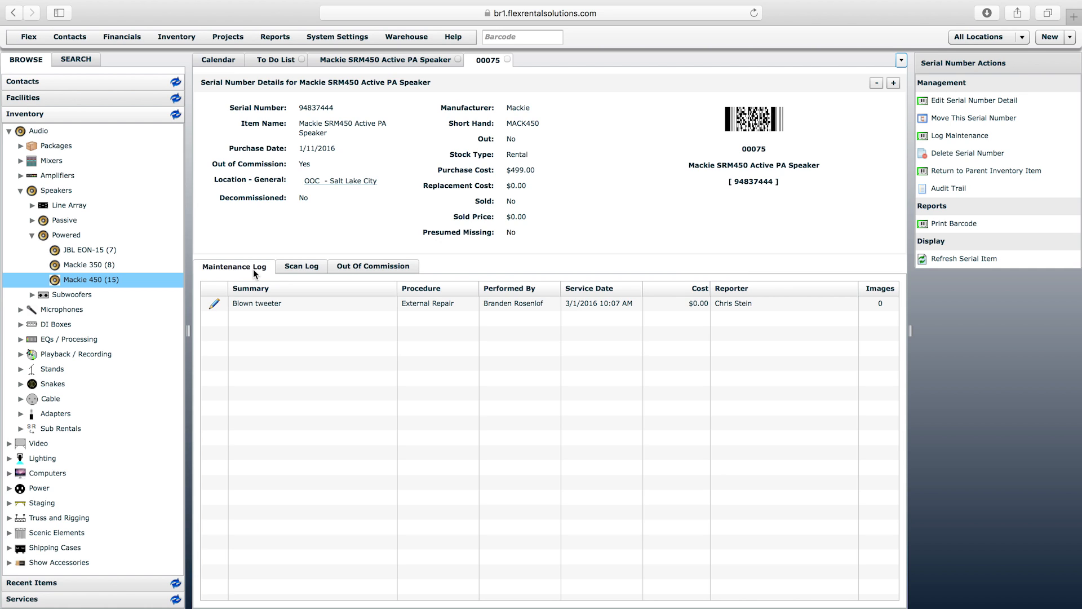
pyautogui.click(243, 303)
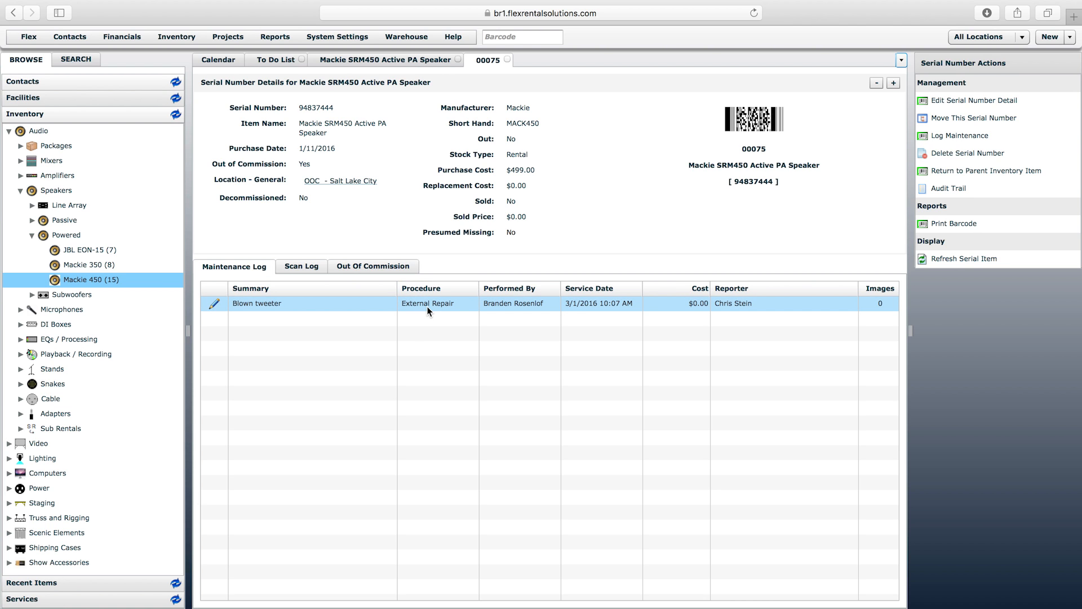
# Step: Start a new maintenance entry for unit 00075 with the summary "Back from repair shop" and the procedure Repaired
pyautogui.click(960, 136)
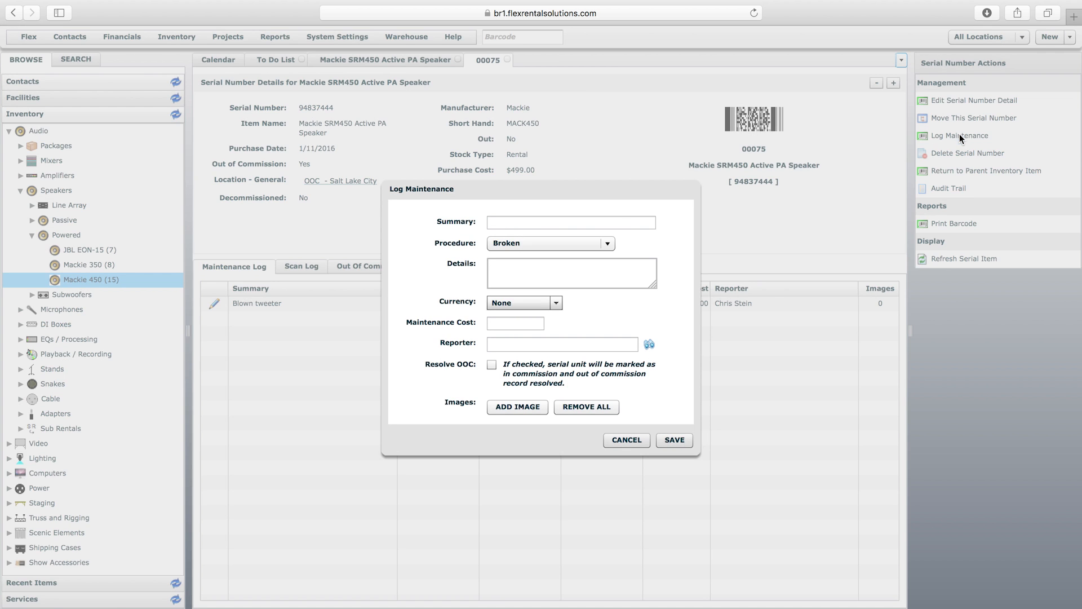
pyautogui.click(578, 223)
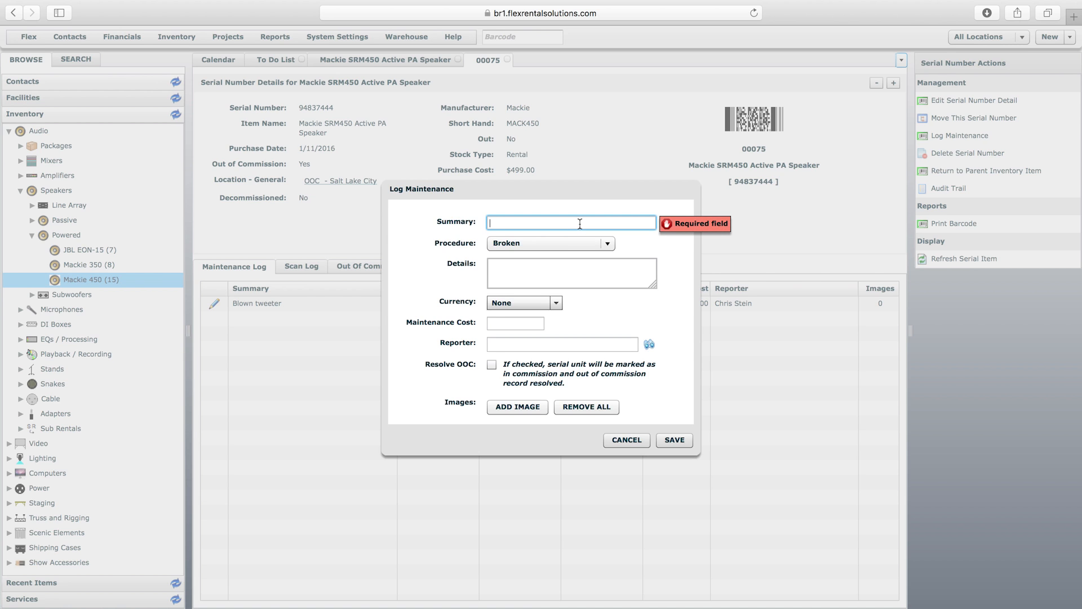
pyautogui.write('Back from ')
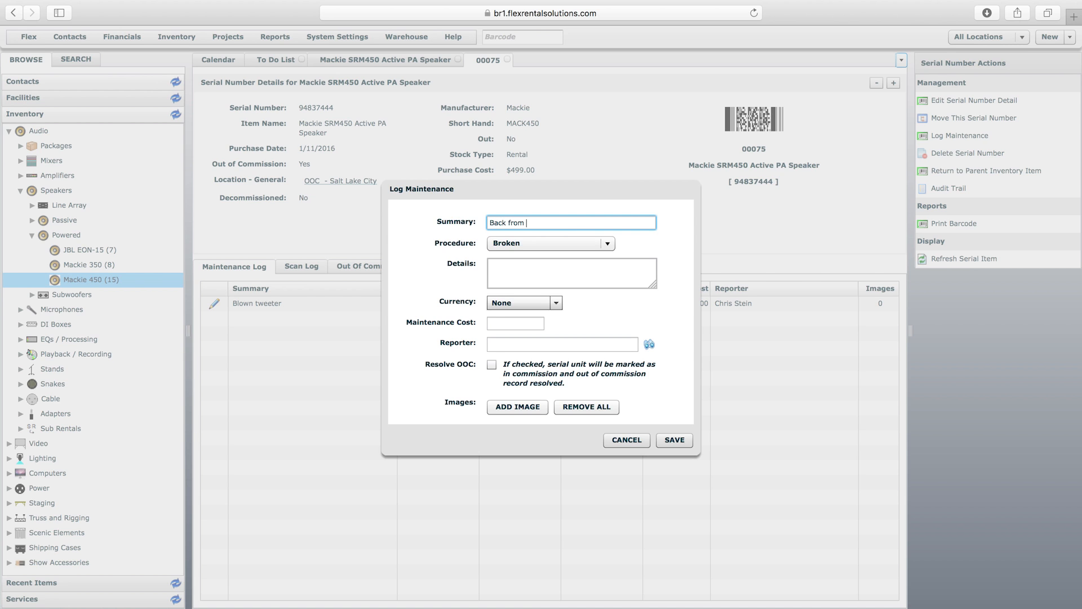
pyautogui.write('repair shop')
pyautogui.click(567, 242)
pyautogui.moveTo(609, 274); pyautogui.dragTo(610, 302)
pyautogui.click(519, 299)
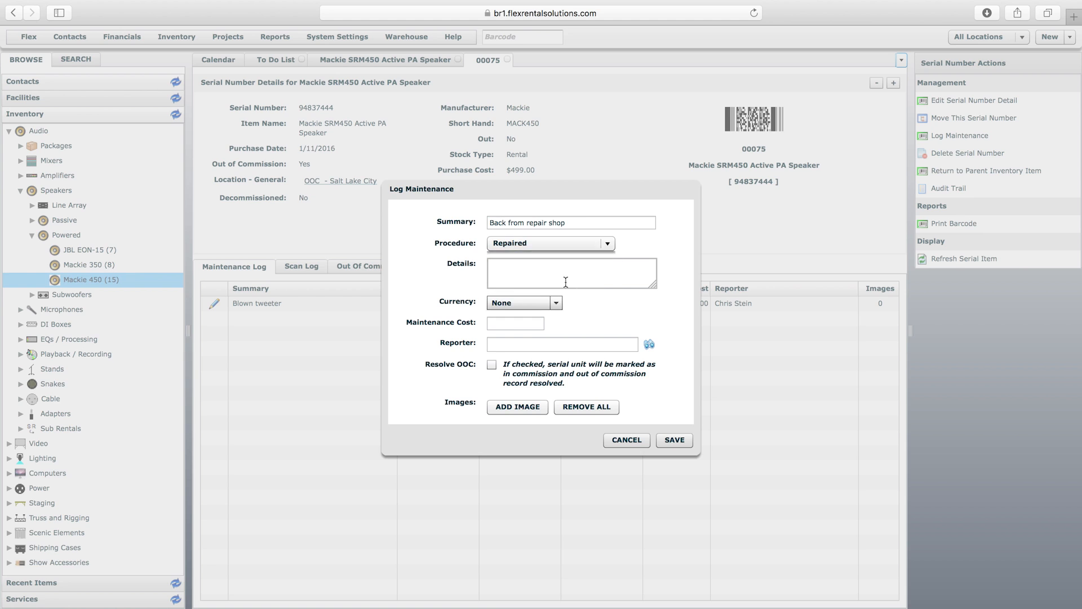
# Step: Enter the details "Sent in to Mackie for repairs. It was repaired with no issue." and a maintenance cost of 40 in US Dollar
pyautogui.click(525, 271)
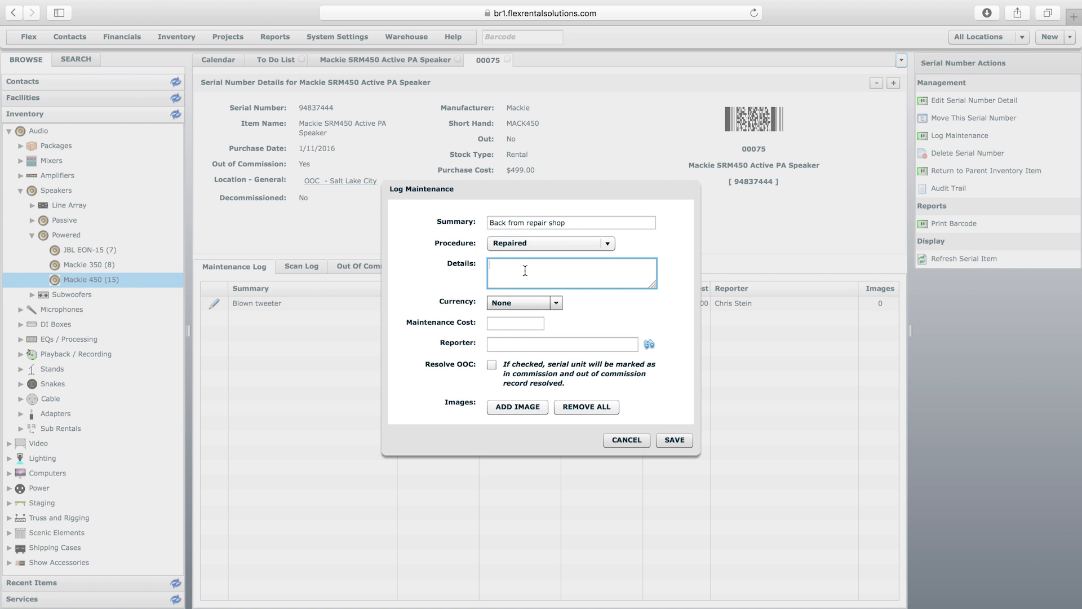
pyautogui.write('Sent in to Mackie for repairs. It was repaired with no issue.')
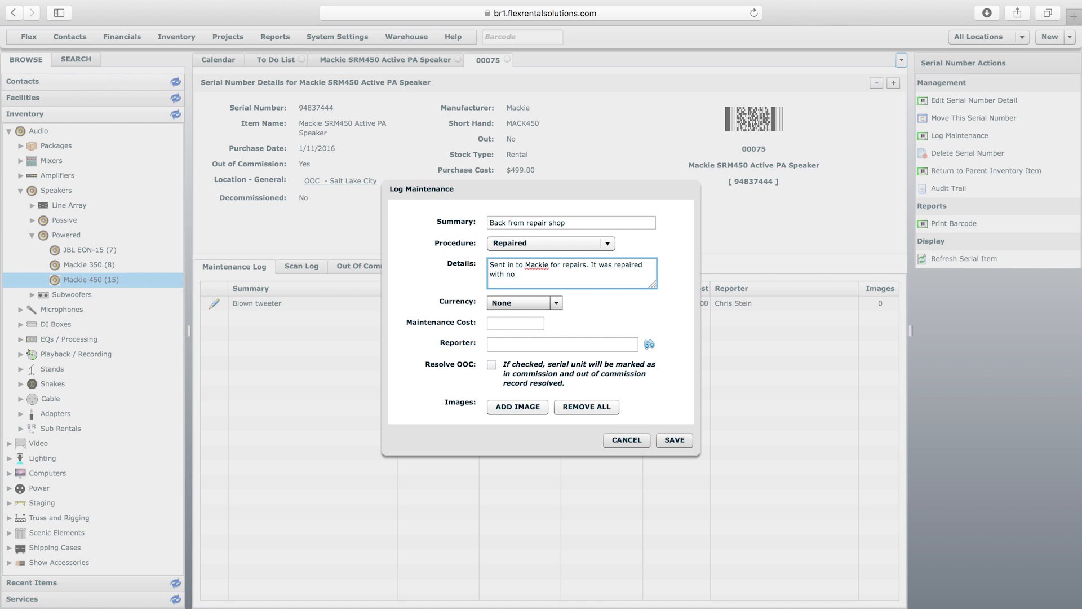
pyautogui.click(541, 303)
pyautogui.click(540, 332)
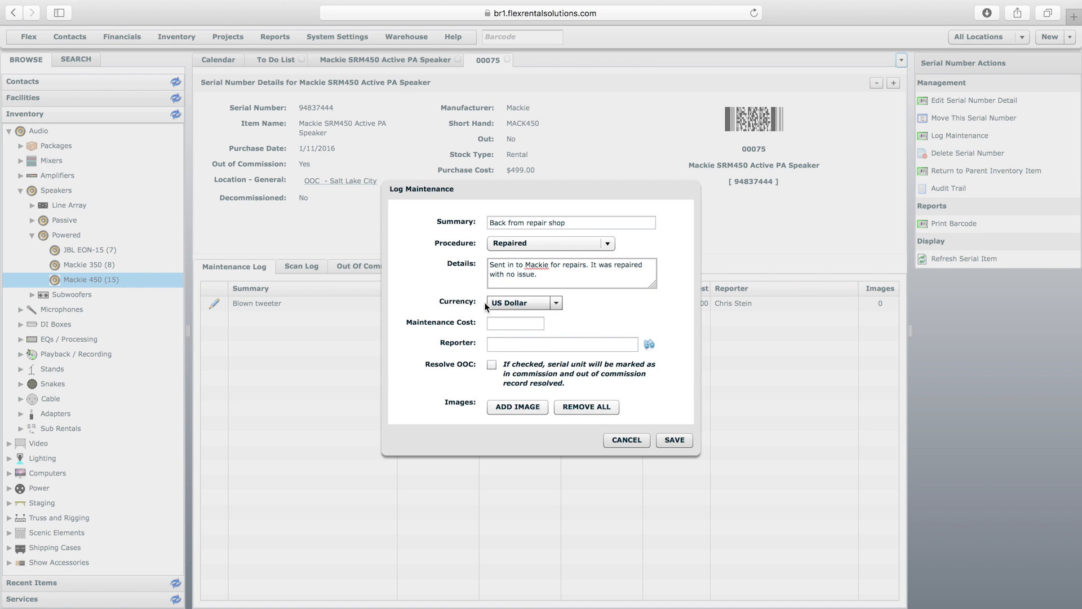
pyautogui.click(510, 325)
pyautogui.write('40')
# Step: Enable Resolve OOC for the repaired unit and save the maintenance entry with the reporter left blank
pyautogui.click(516, 344)
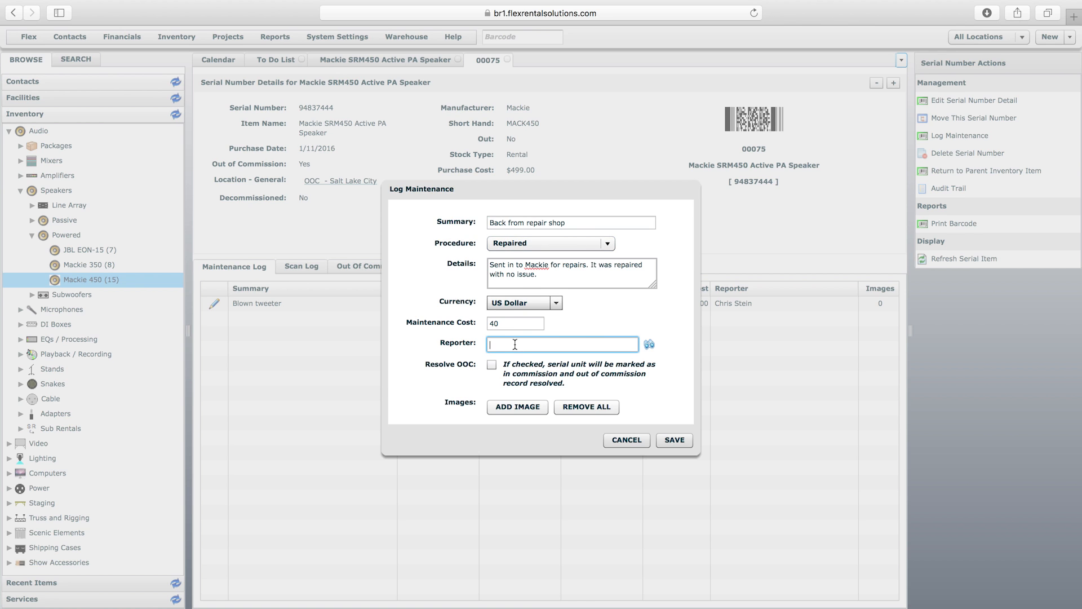
pyautogui.click(492, 365)
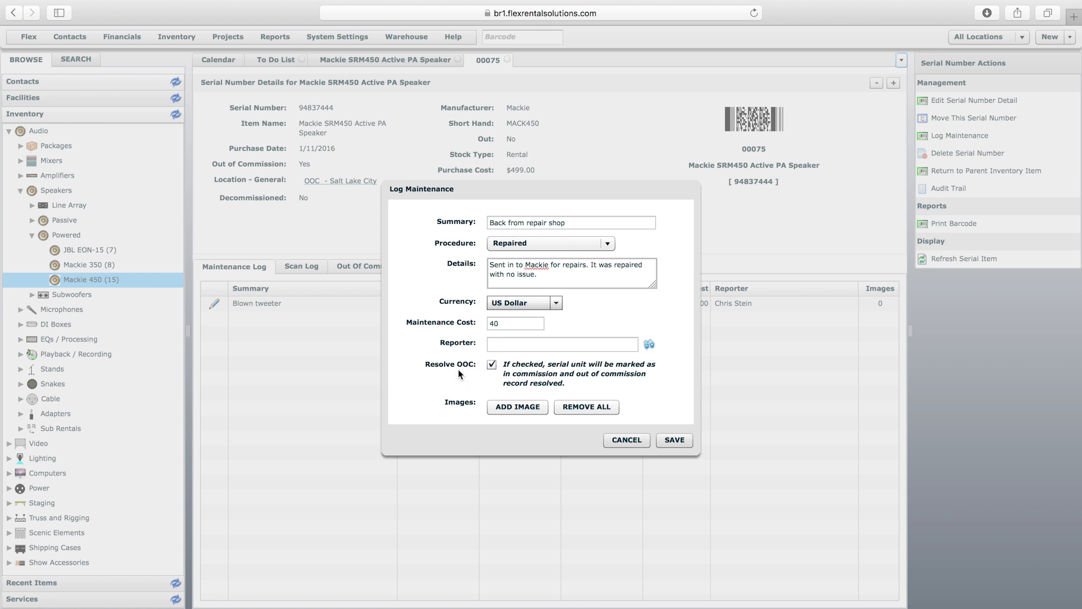
pyautogui.click(673, 440)
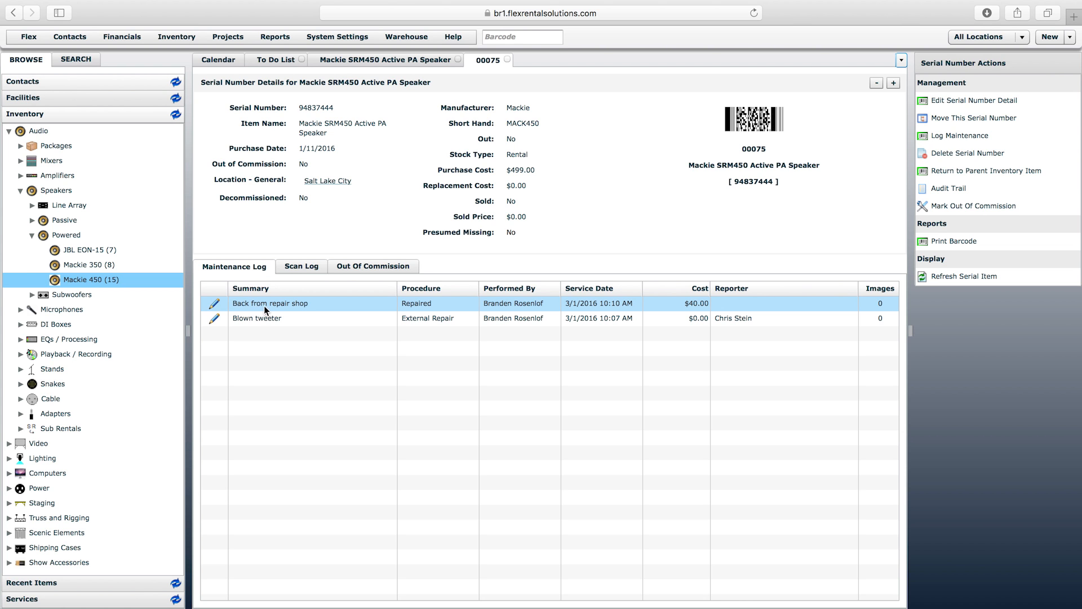
# Step: Review unit 00075's out of commission record and its maintenance log after the repair entry
pyautogui.click(372, 266)
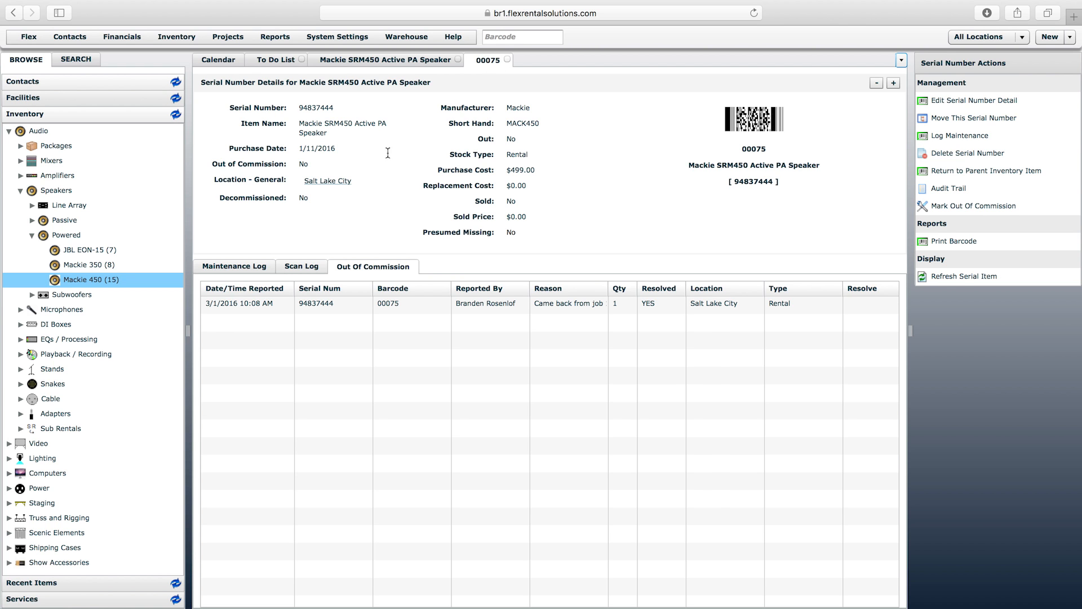
pyautogui.click(239, 267)
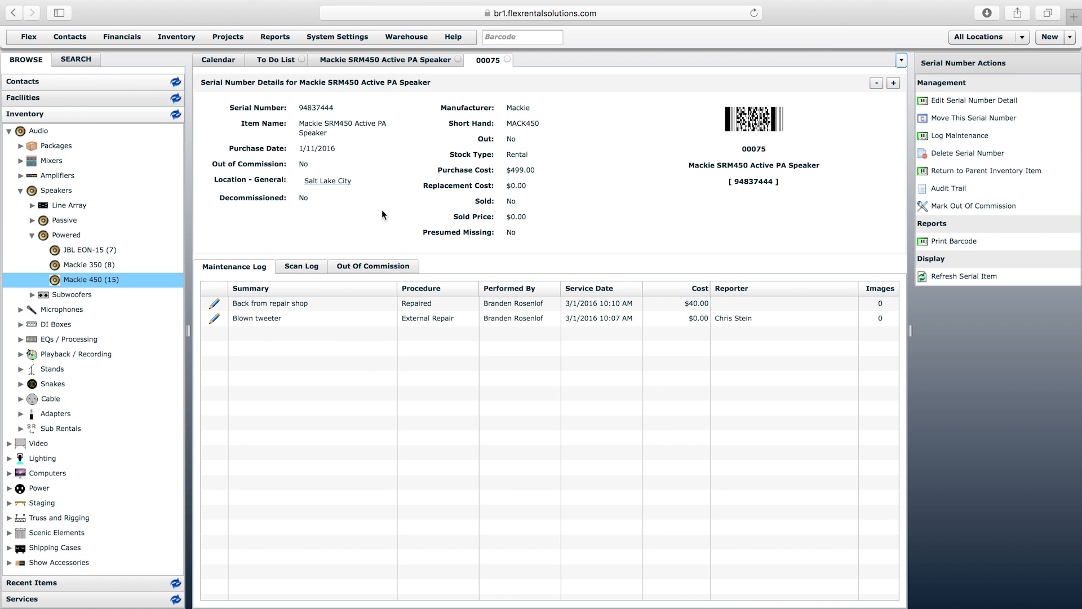
# Step: Close the unit 00075 and Mackie SRM450 item pages and return to the calendar
pyautogui.click(508, 60)
pyautogui.click(458, 59)
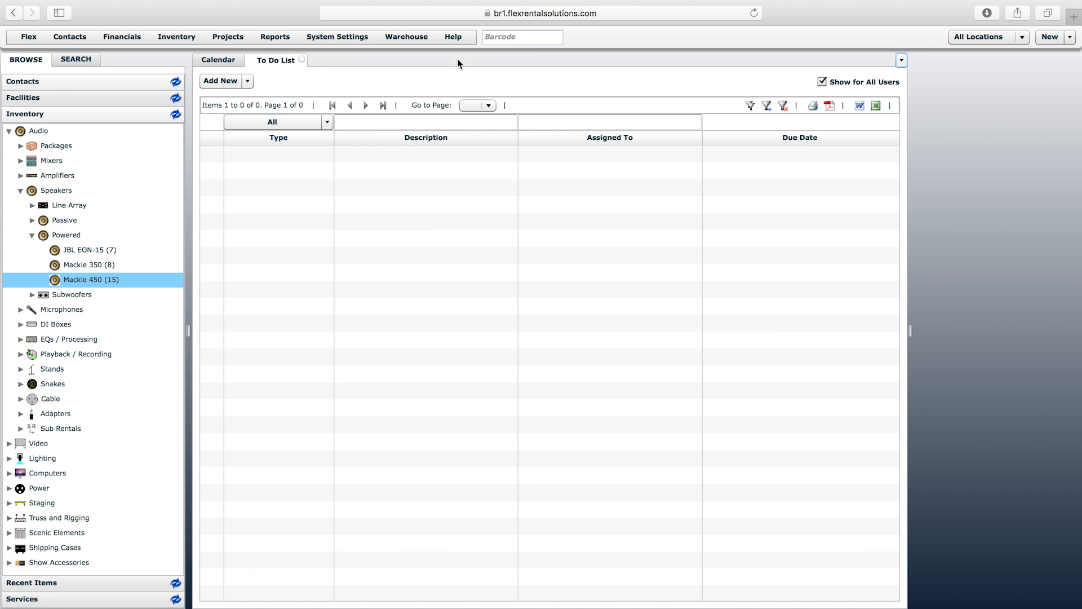
pyautogui.click(215, 60)
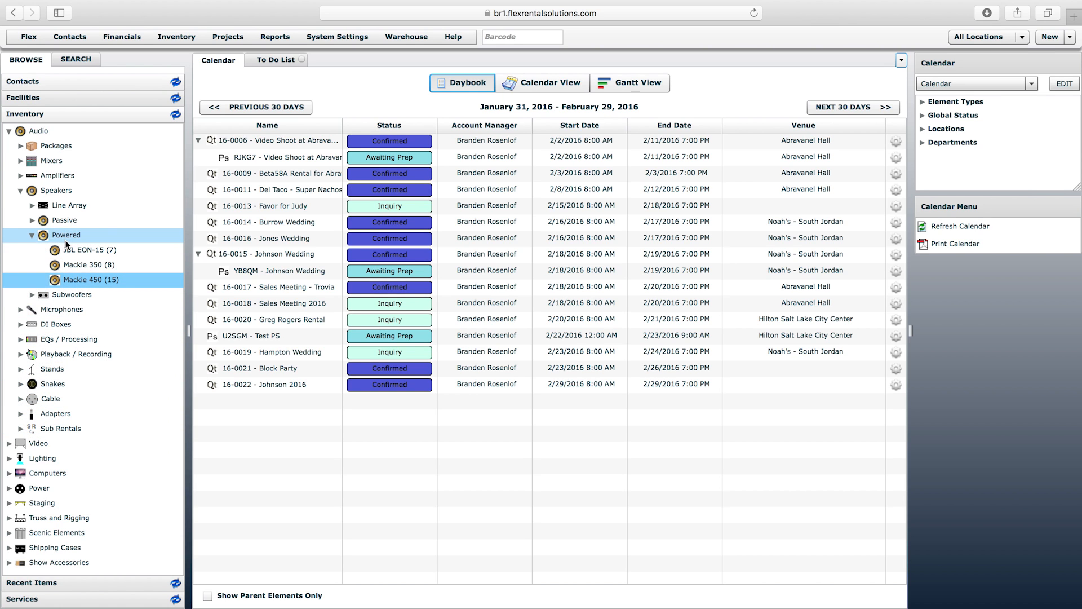
# Step: Open the wired Shure SM58 microphone from the inventory and show its serial number list
pyautogui.click(22, 310)
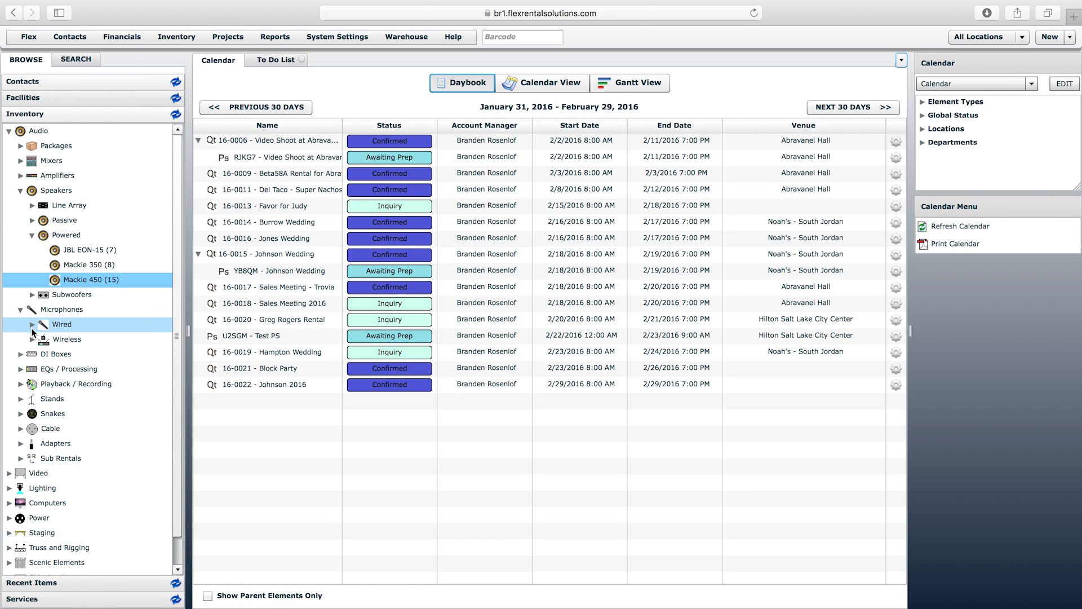
pyautogui.click(33, 325)
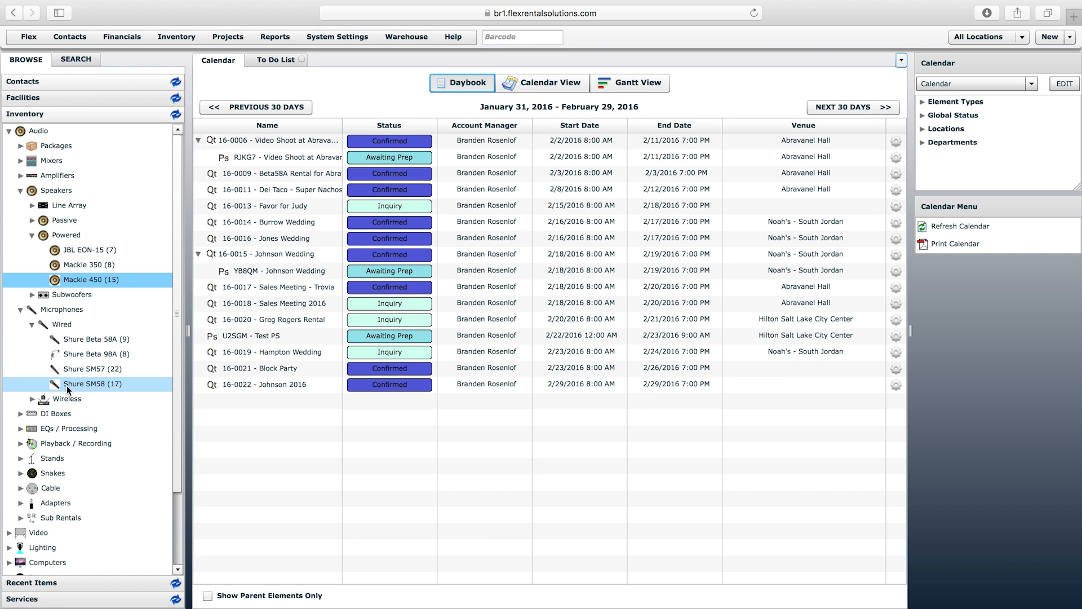
pyautogui.click(97, 383)
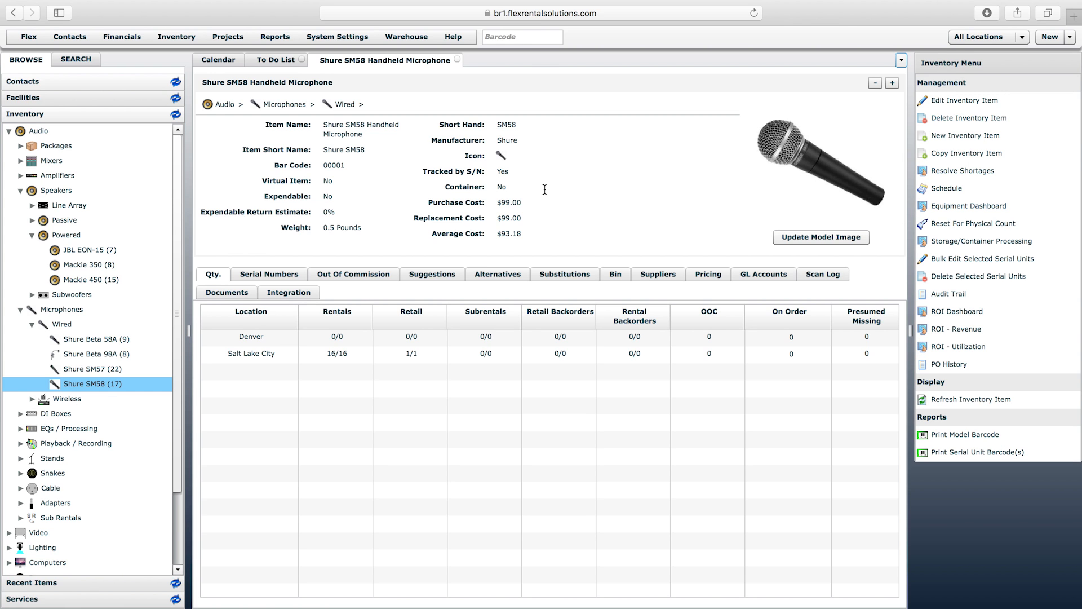
pyautogui.click(280, 274)
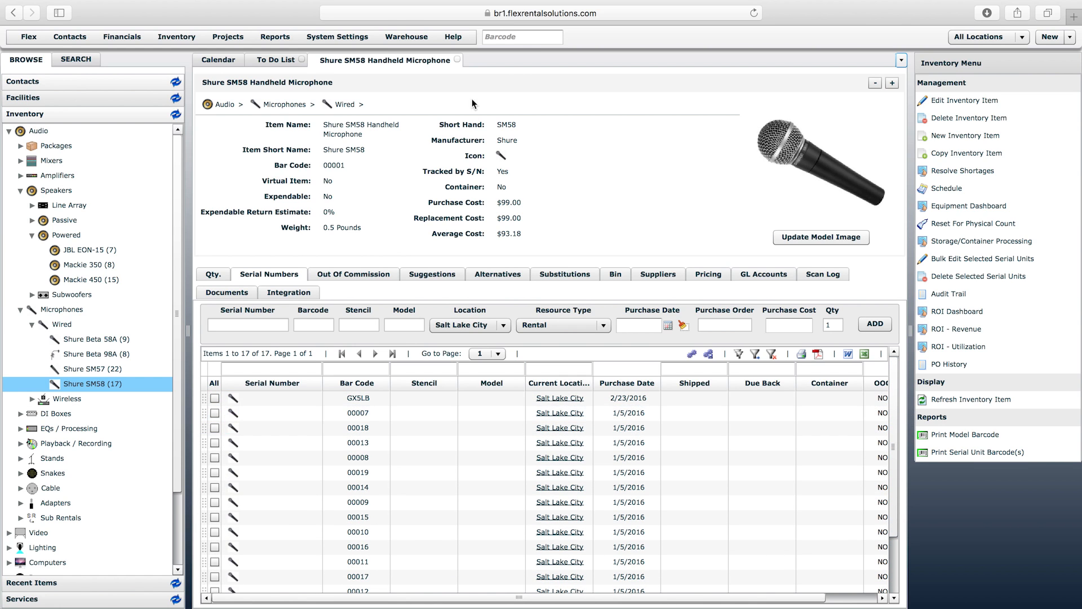
# Step: Start a Free Scan In and scan the SM58 with barcode 00015 into available inventory
pyautogui.click(406, 36)
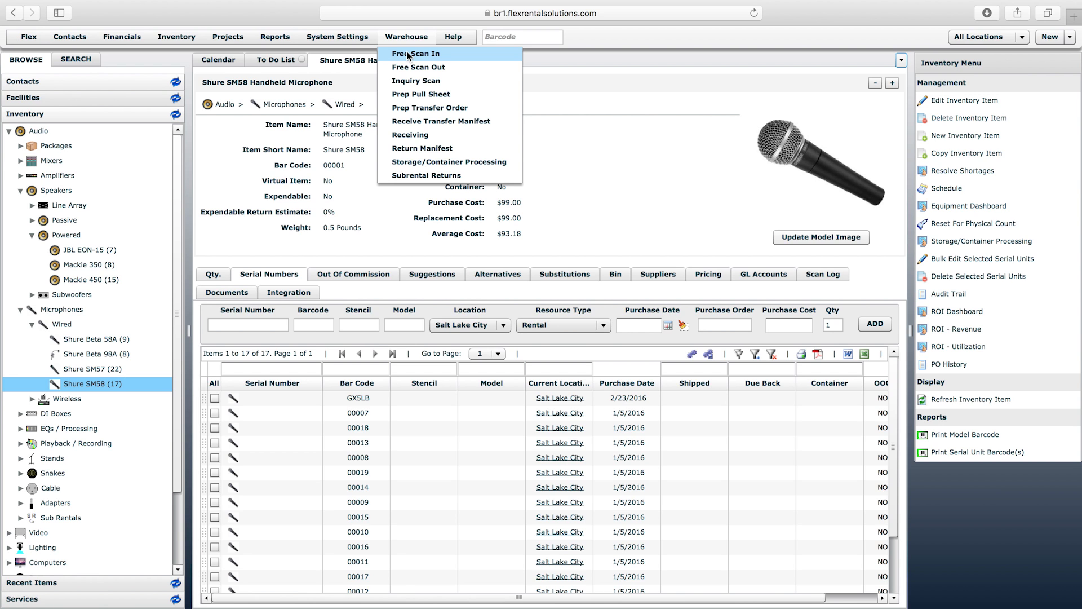
pyautogui.click(409, 55)
pyautogui.click(537, 38)
pyautogui.write('00015')
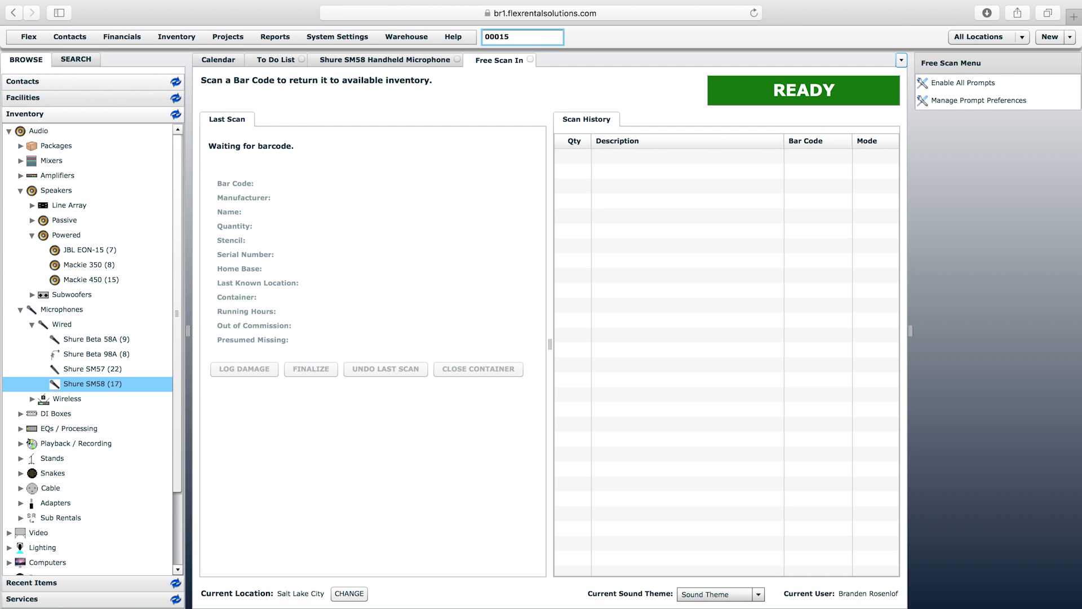
pyautogui.press('Return')
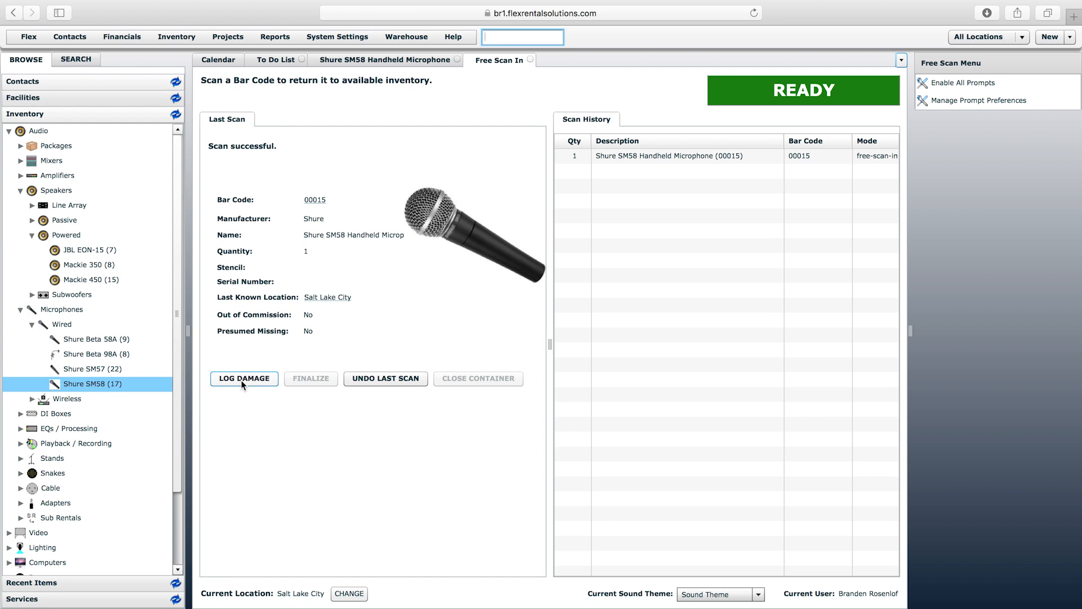
# Step: Log damage for the scanned SM58 with the summary "Cleaned Capsule" and the procedure Cleaning
pyautogui.click(256, 377)
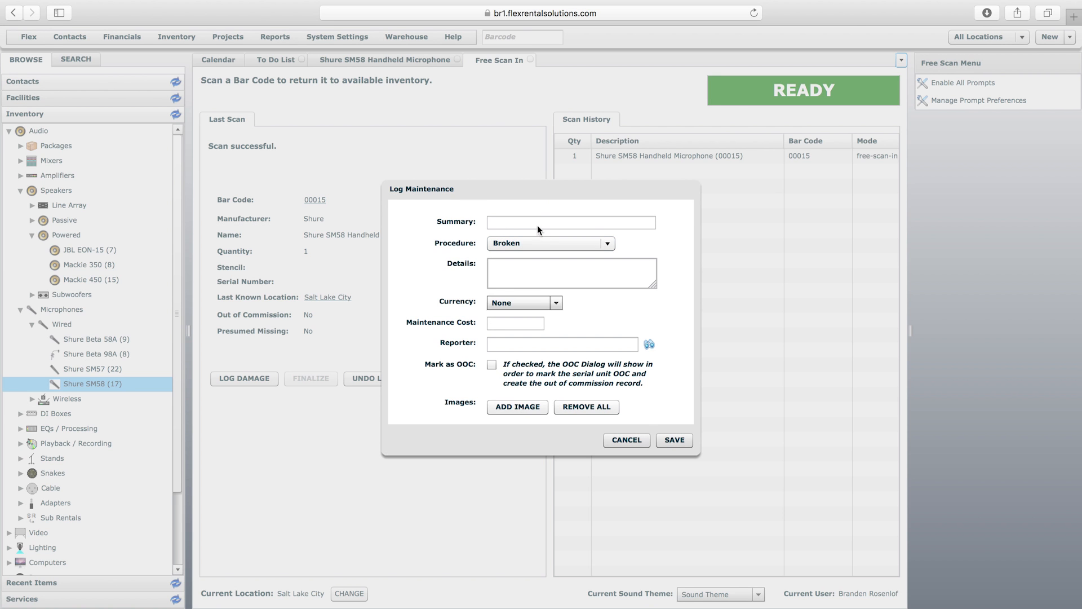
pyautogui.click(536, 222)
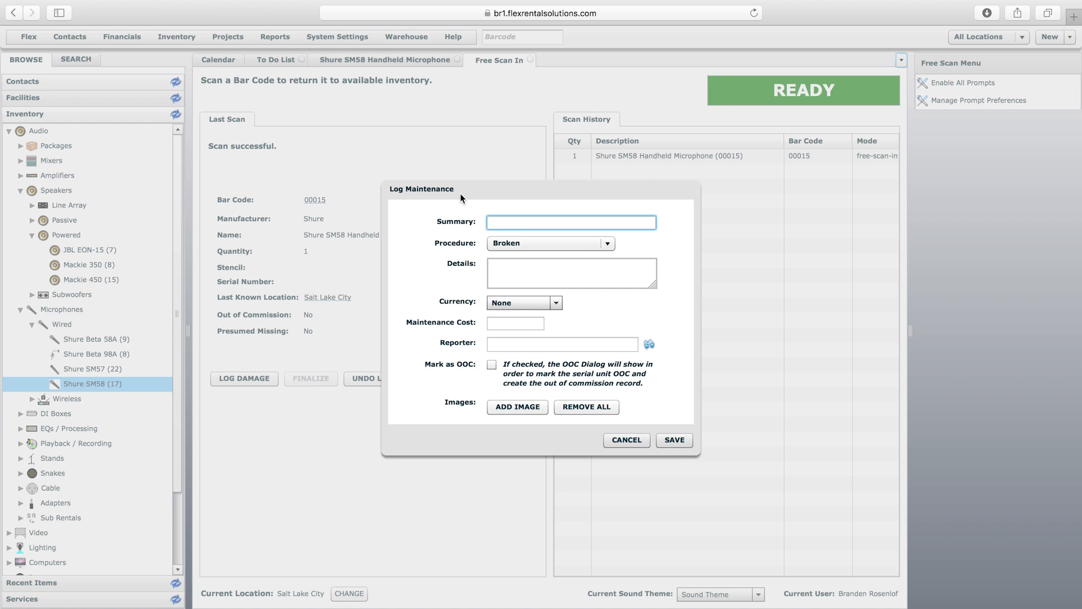
pyautogui.write('Cleaned Capsule')
pyautogui.click(548, 245)
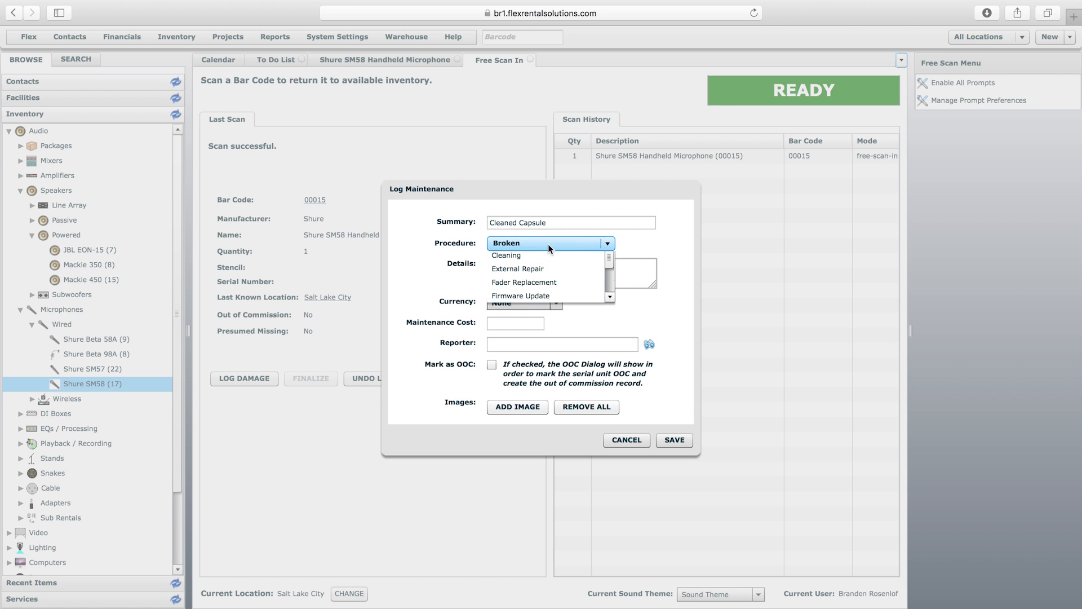
pyautogui.click(572, 271)
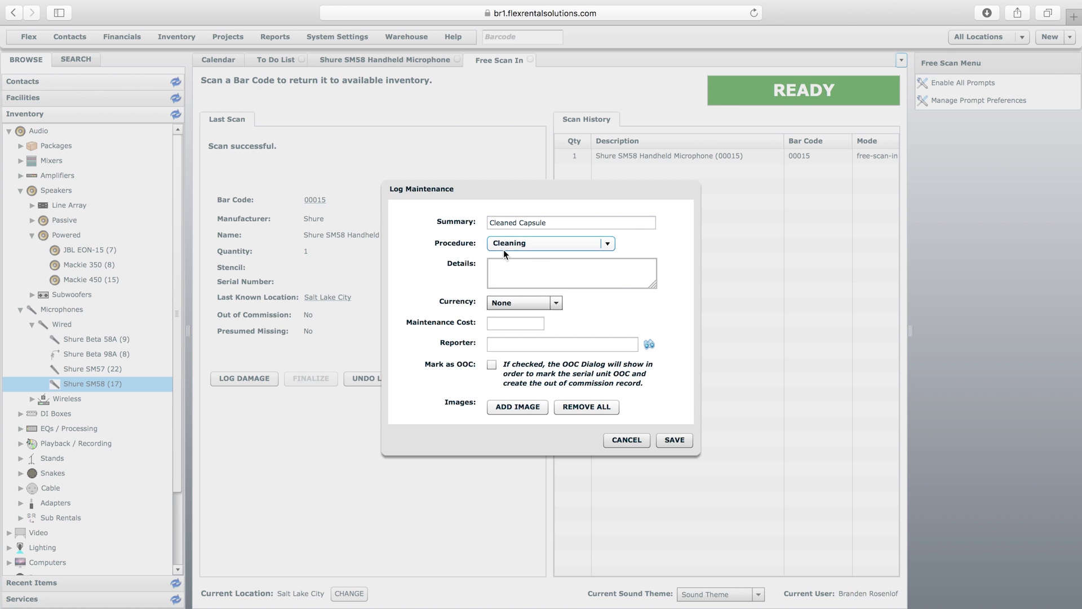
# Step: Save the cleaning entry with details and reporter left blank, and acknowledge the confirmation
pyautogui.click(536, 274)
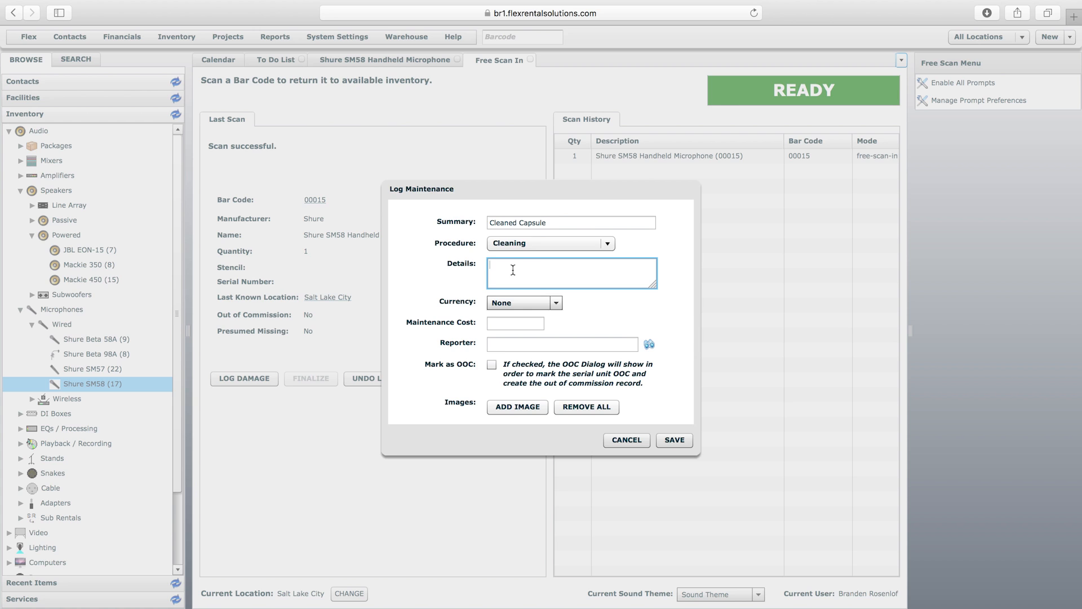
pyautogui.click(555, 224)
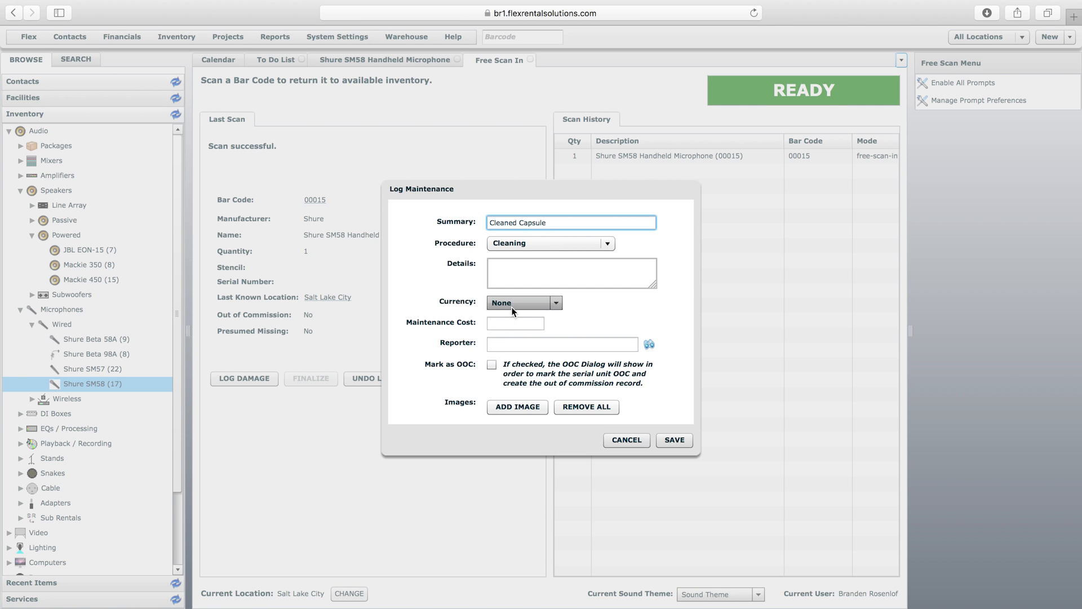
pyautogui.click(507, 345)
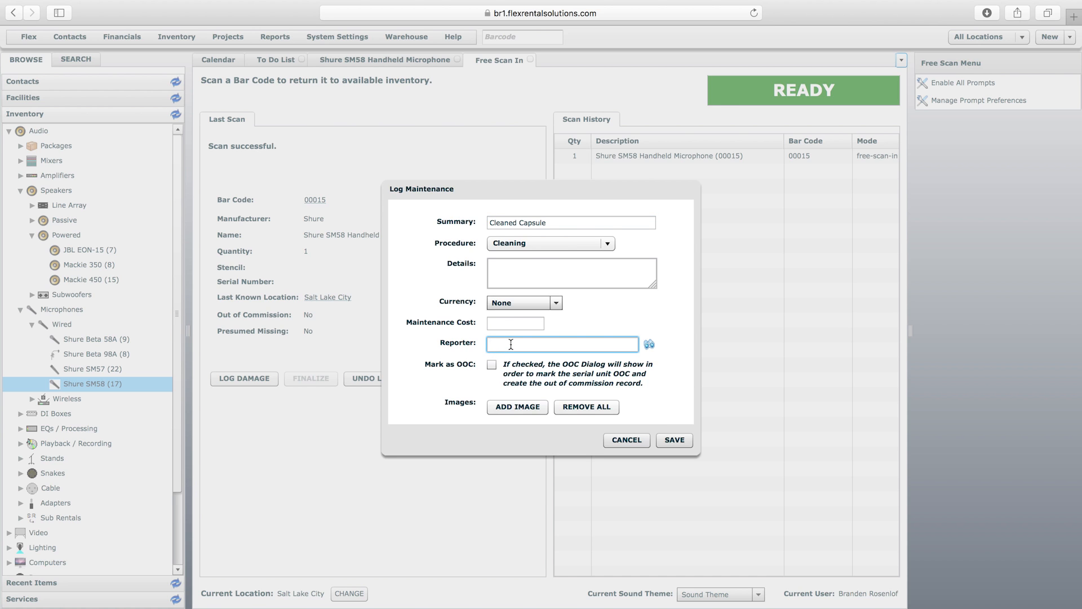
pyautogui.click(551, 223)
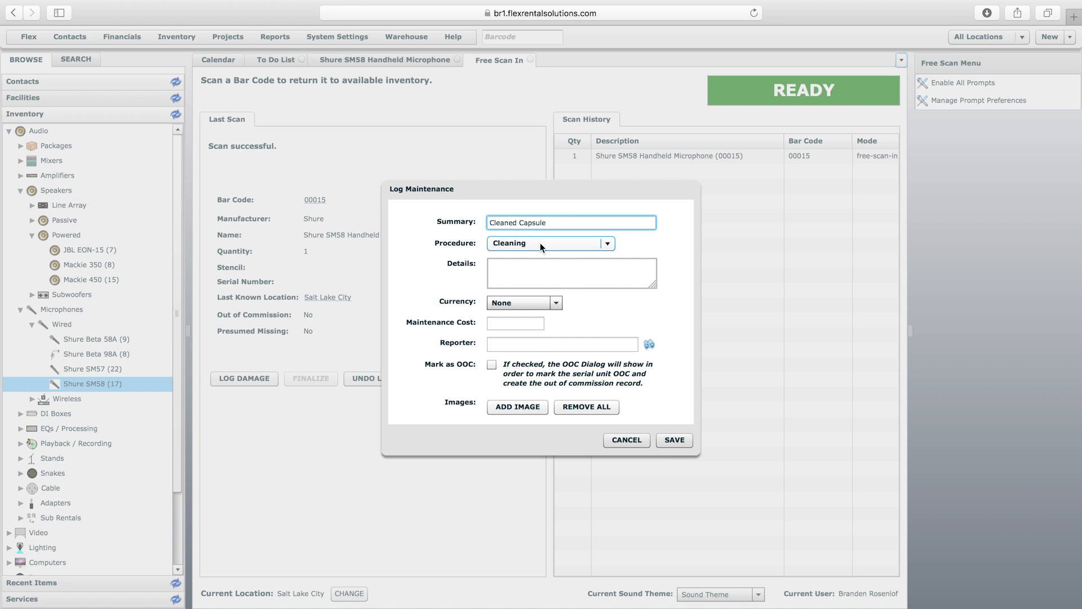
pyautogui.click(675, 440)
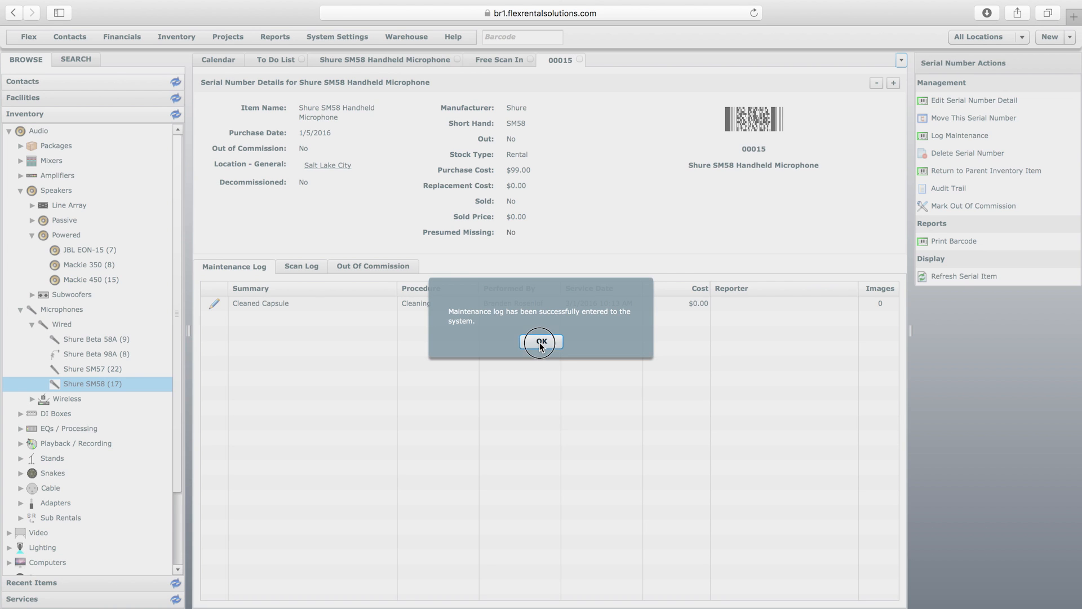
pyautogui.click(541, 341)
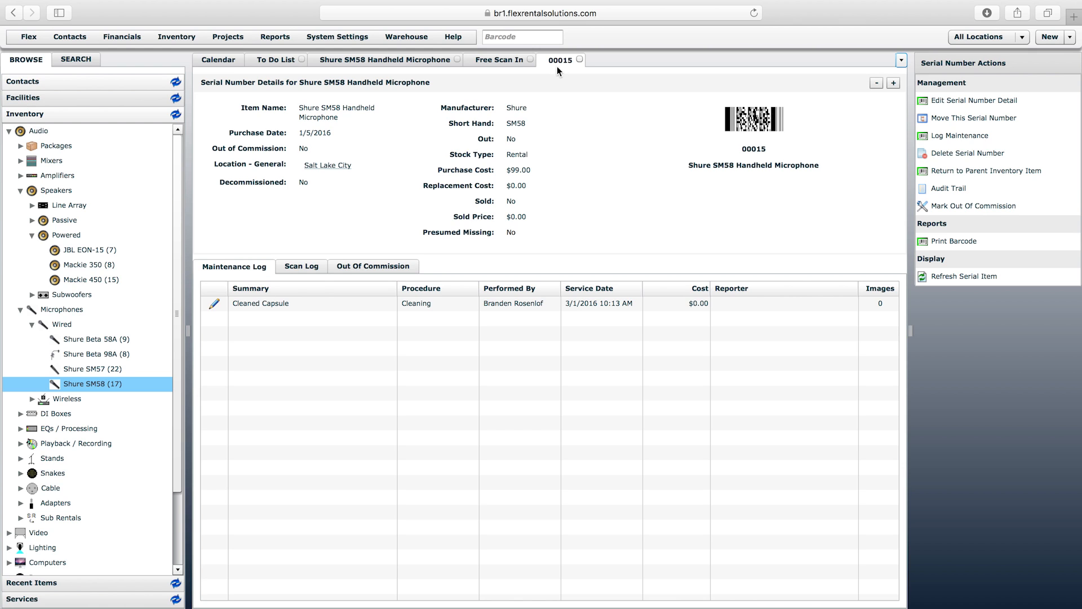
# Step: Review the Cleaned Capsule entry in the maintenance log of SM58 unit 00015
pyautogui.click(248, 308)
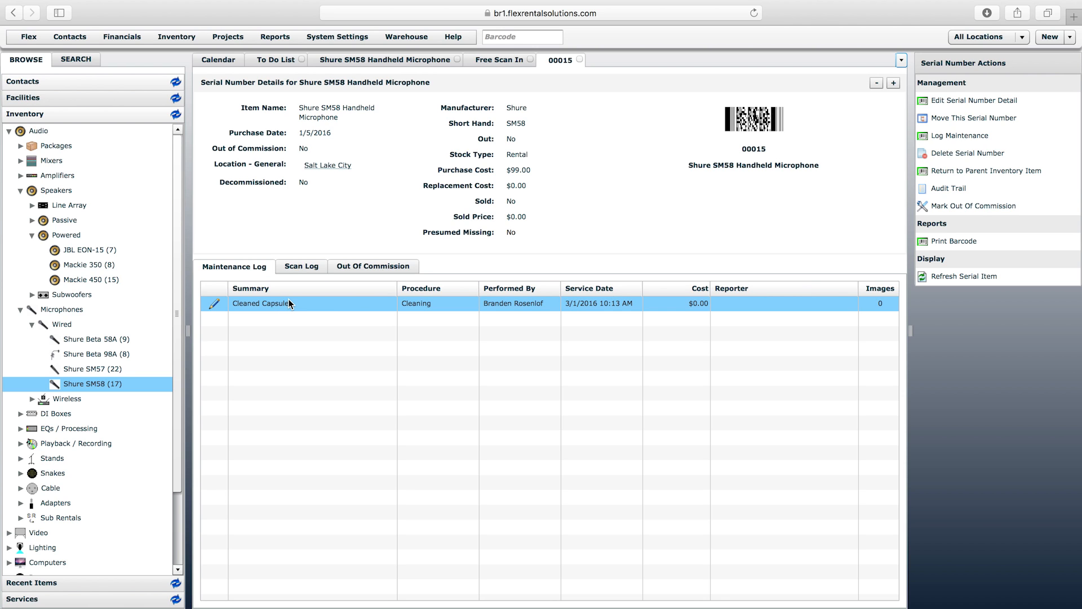
pyautogui.click(414, 306)
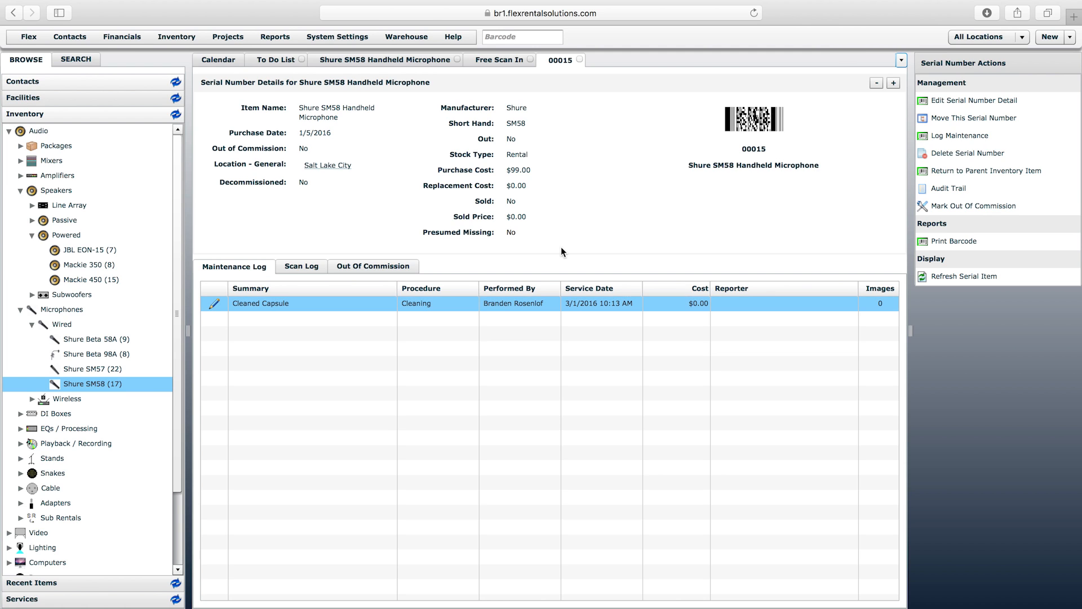
pyautogui.moveTo(741, 151); pyautogui.dragTo(767, 149)
pyautogui.click(768, 149)
pyautogui.click(574, 301)
# Step: Open the Cleaned Capsule entry for editing, look over its fields and cancel without changes
pyautogui.click(215, 306)
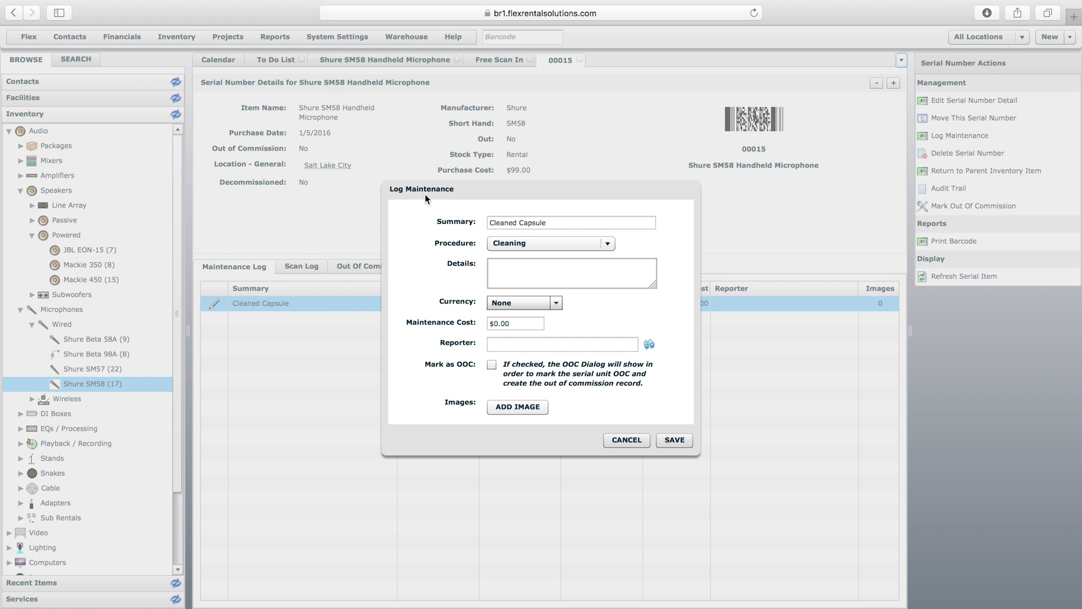
pyautogui.click(574, 223)
pyautogui.click(532, 279)
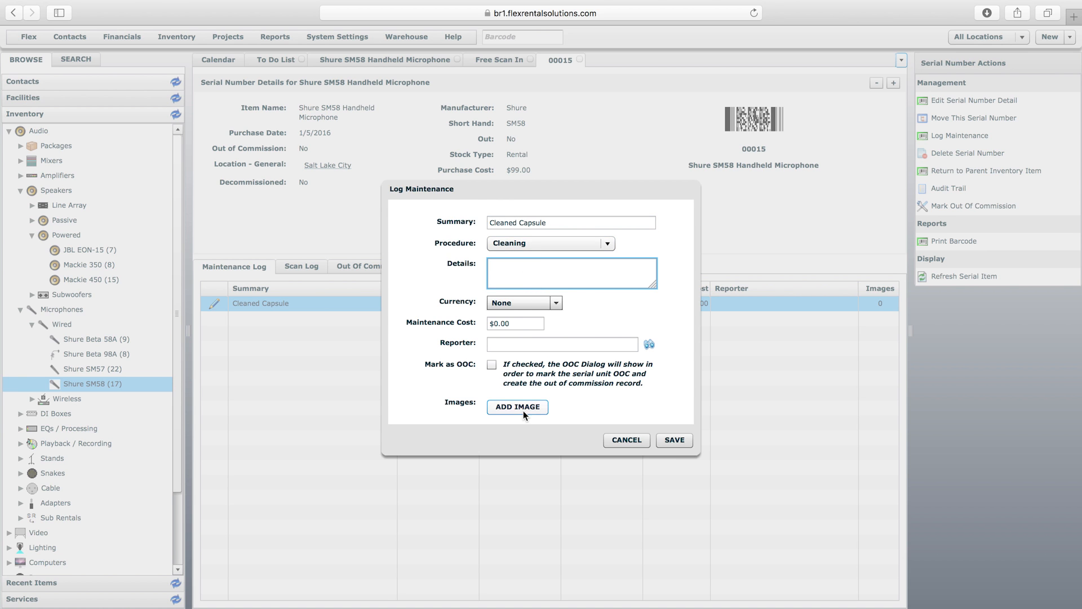
pyautogui.click(644, 441)
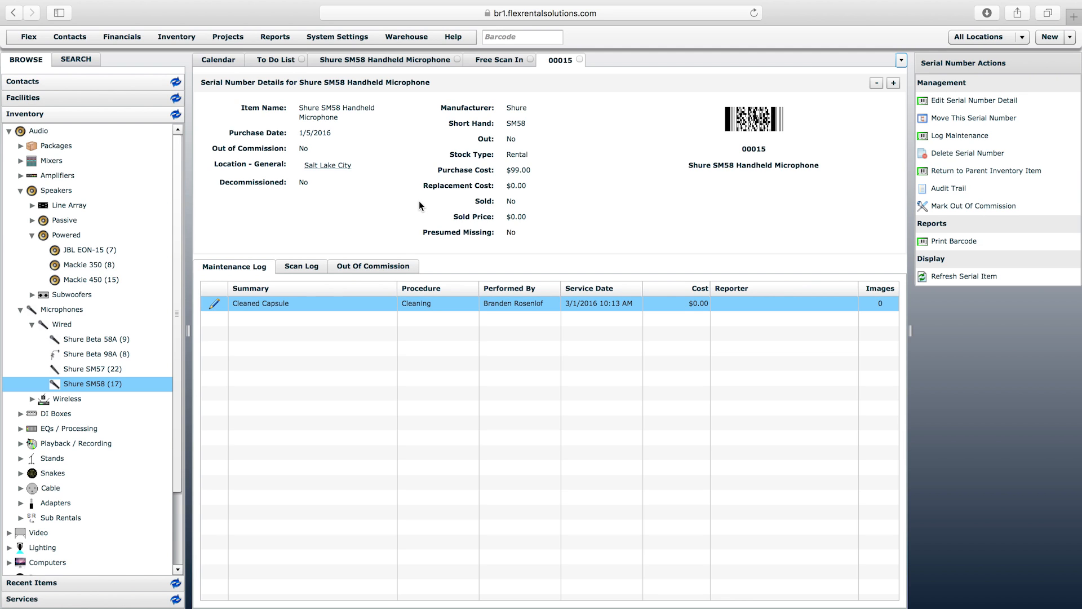
# Step: Open the maintenance procedures list and start a new procedure named "Spot Cleaning for Drape"
pyautogui.click(171, 40)
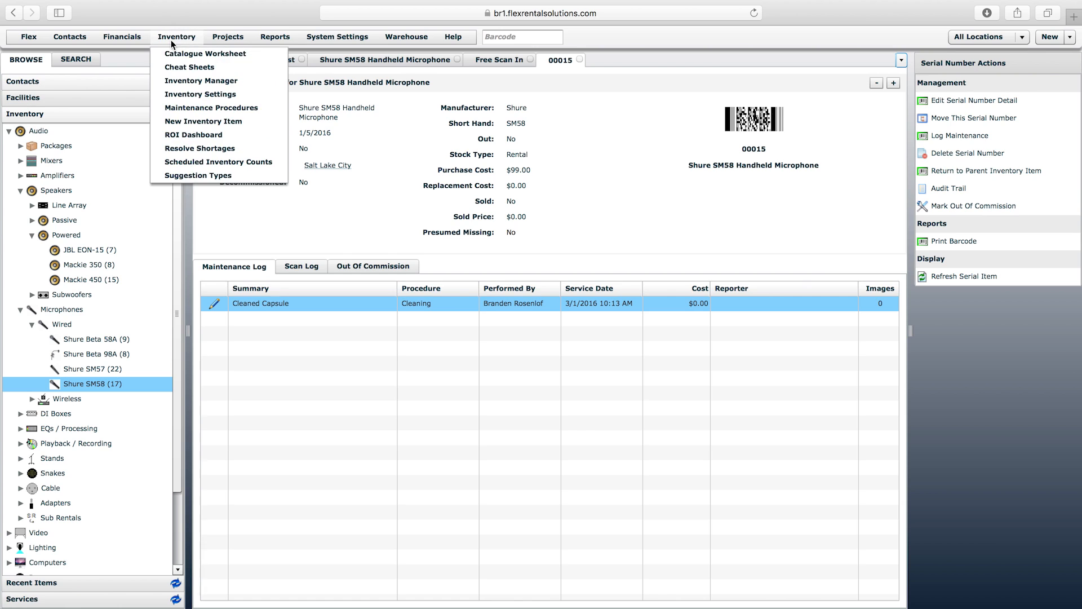
pyautogui.click(218, 107)
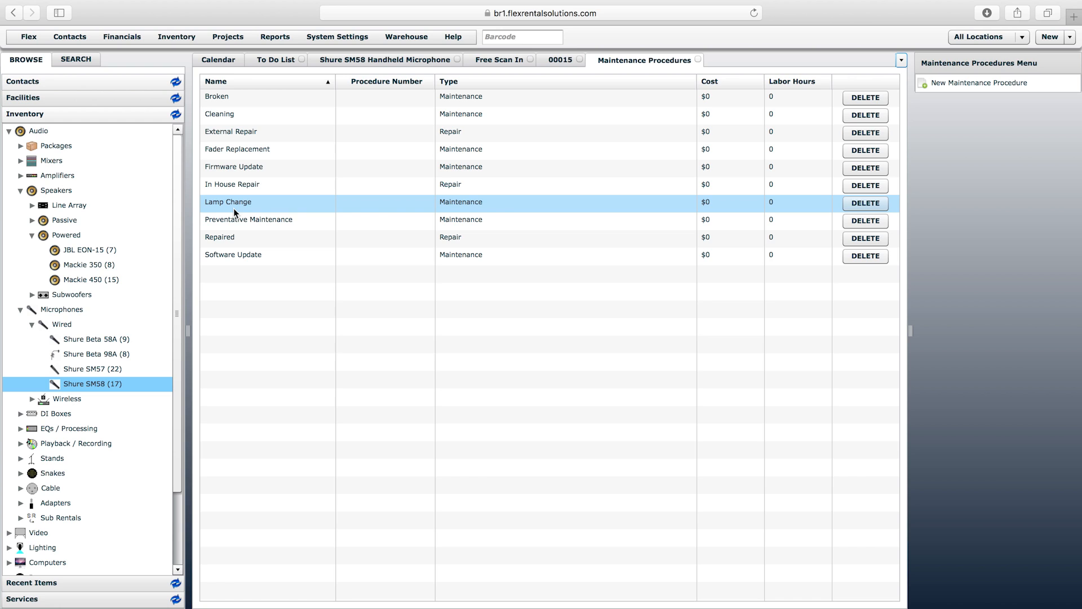
pyautogui.click(949, 87)
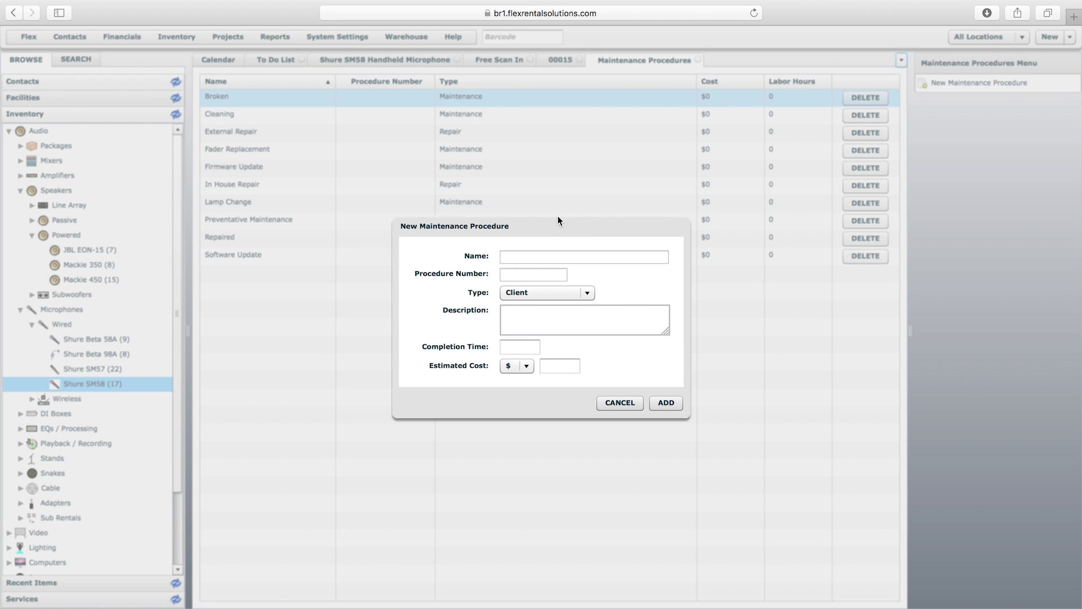
pyautogui.click(549, 259)
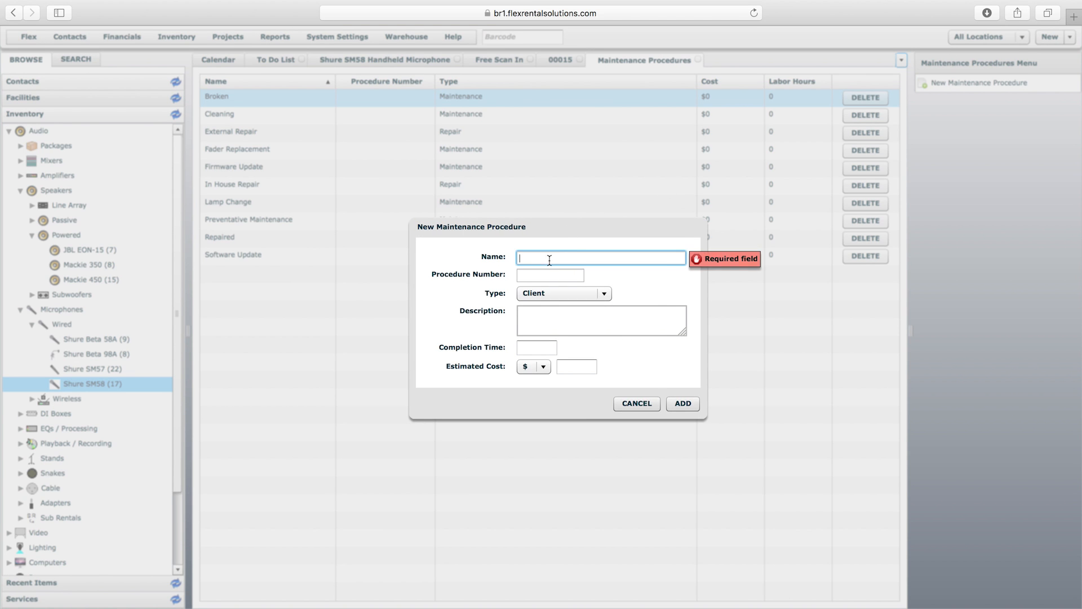
pyautogui.write('Spot Clean')
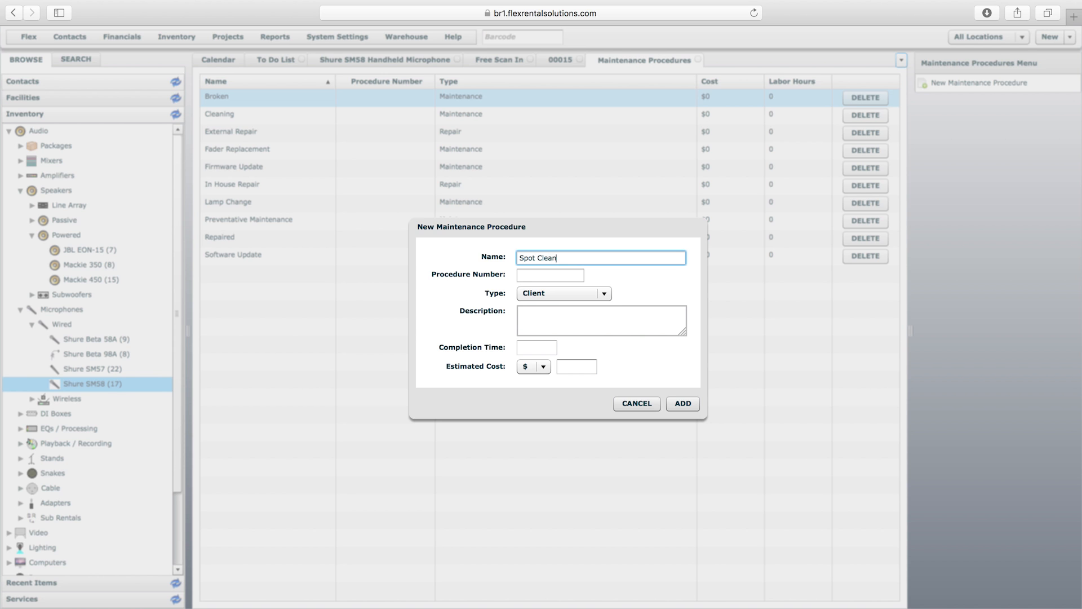
pyautogui.write('ing for Drape')
pyautogui.click(545, 274)
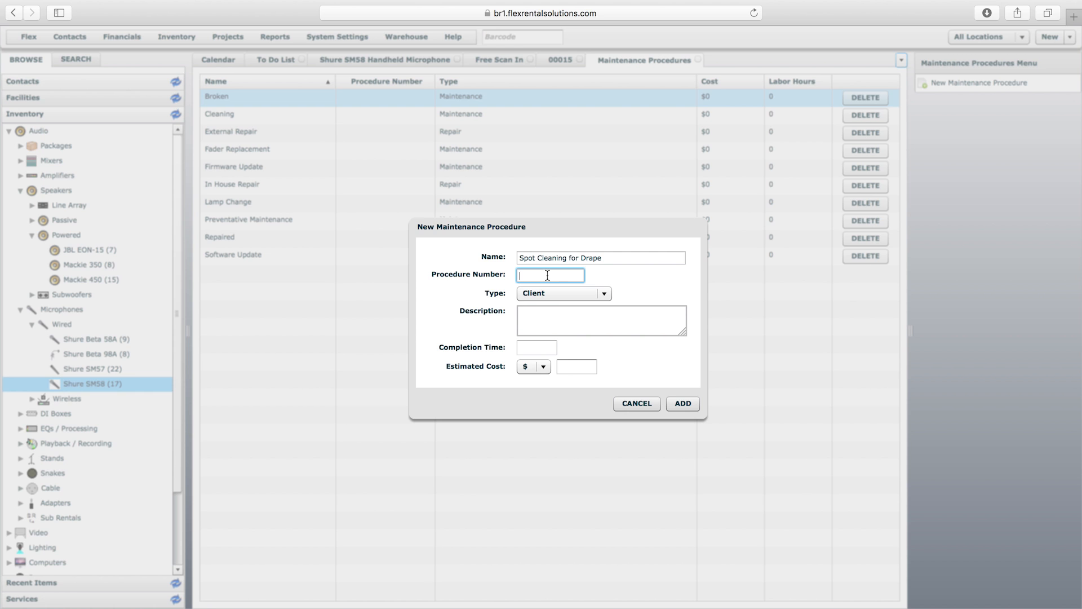
pyautogui.write('0002')
pyautogui.press('BackSpace')
pyautogui.press('BackSpace')
pyautogui.press('BackSpace')
pyautogui.press('BackSpace')
# Step: Set the new procedure's type to Maintenance and leave its description blank
pyautogui.click(586, 292)
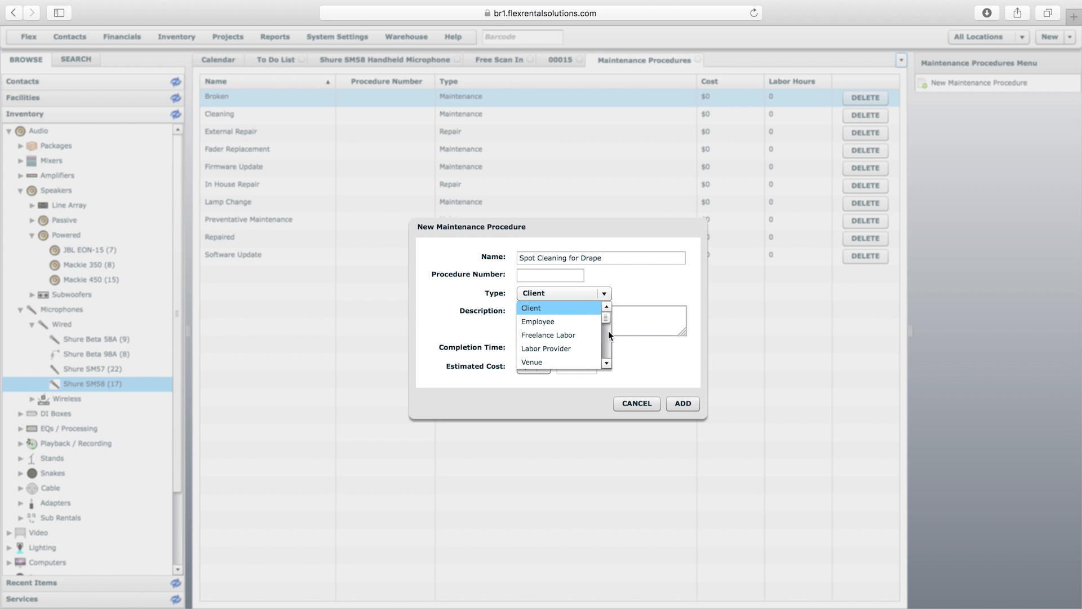
pyautogui.moveTo(605, 316); pyautogui.dragTo(608, 361)
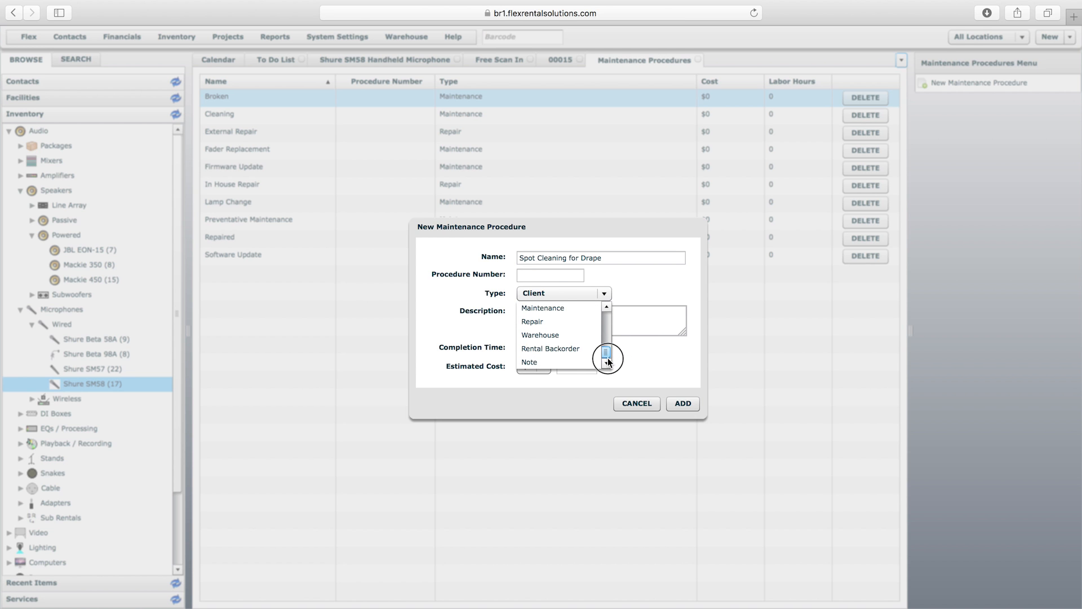
pyautogui.click(561, 308)
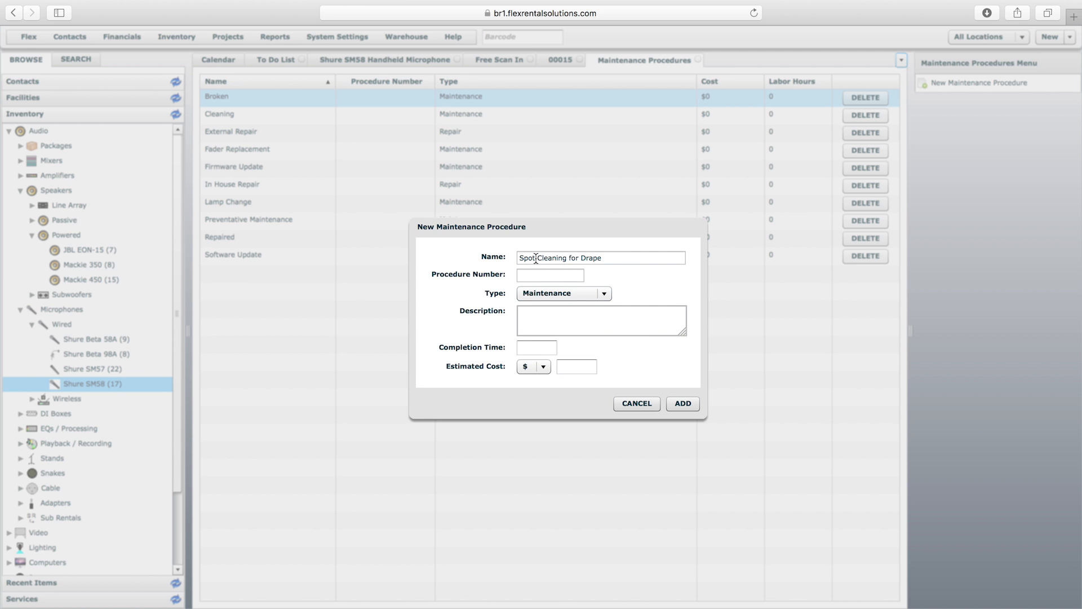
pyautogui.click(604, 257)
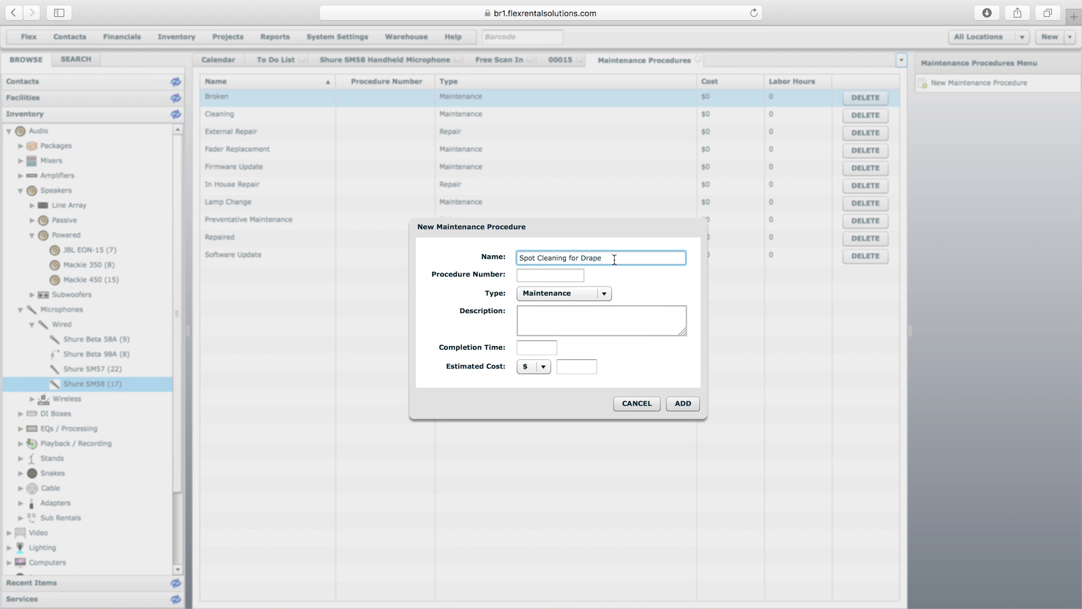
pyautogui.click(595, 323)
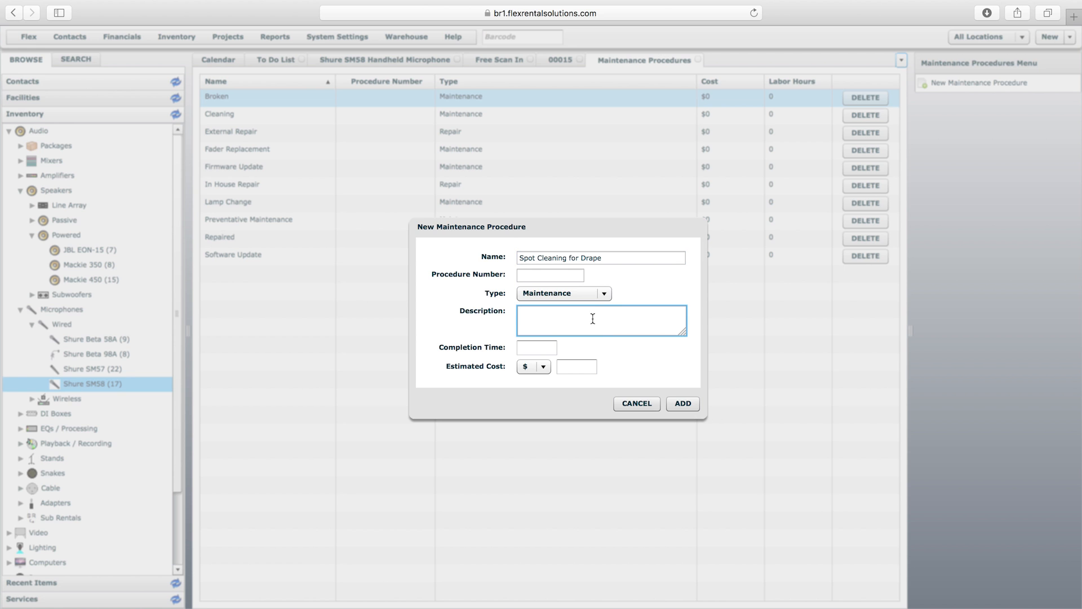
pyautogui.moveTo(541, 229); pyautogui.dragTo(558, 275)
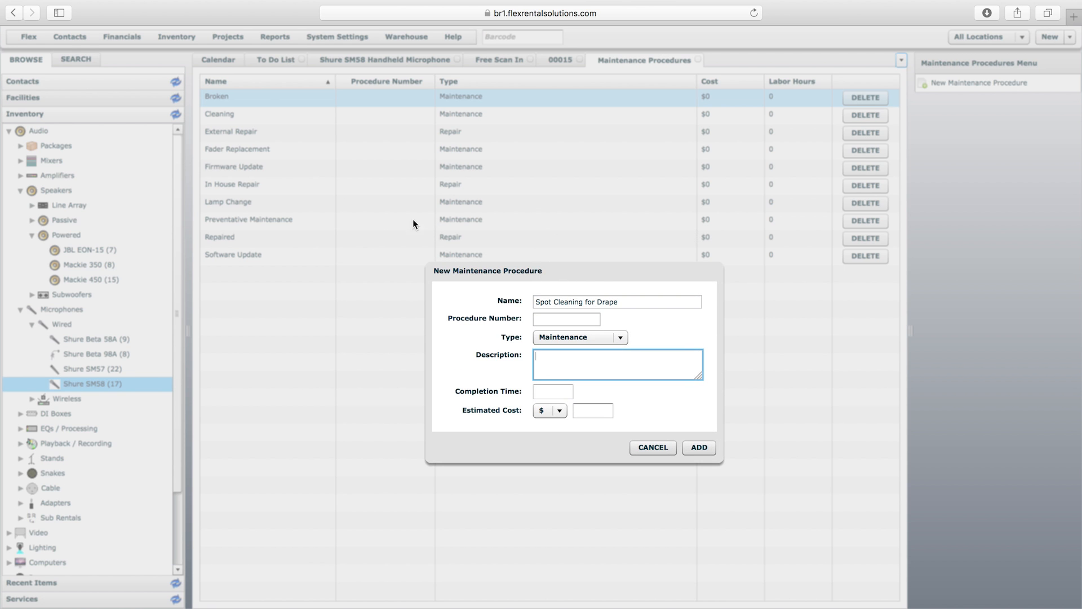
pyautogui.click(583, 361)
pyautogui.click(551, 391)
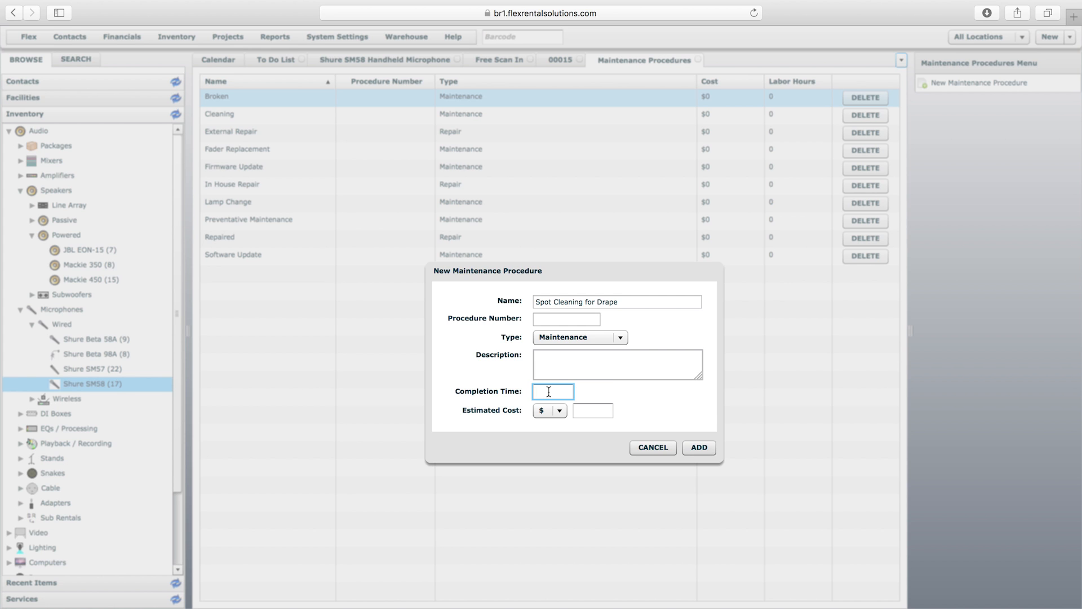
pyautogui.click(550, 392)
# Step: Set the procedure's completion time and estimated cost to 0 and add it to the maintenance procedures
pyautogui.click(584, 411)
pyautogui.write('10')
pyautogui.moveTo(665, 272); pyautogui.dragTo(664, 293)
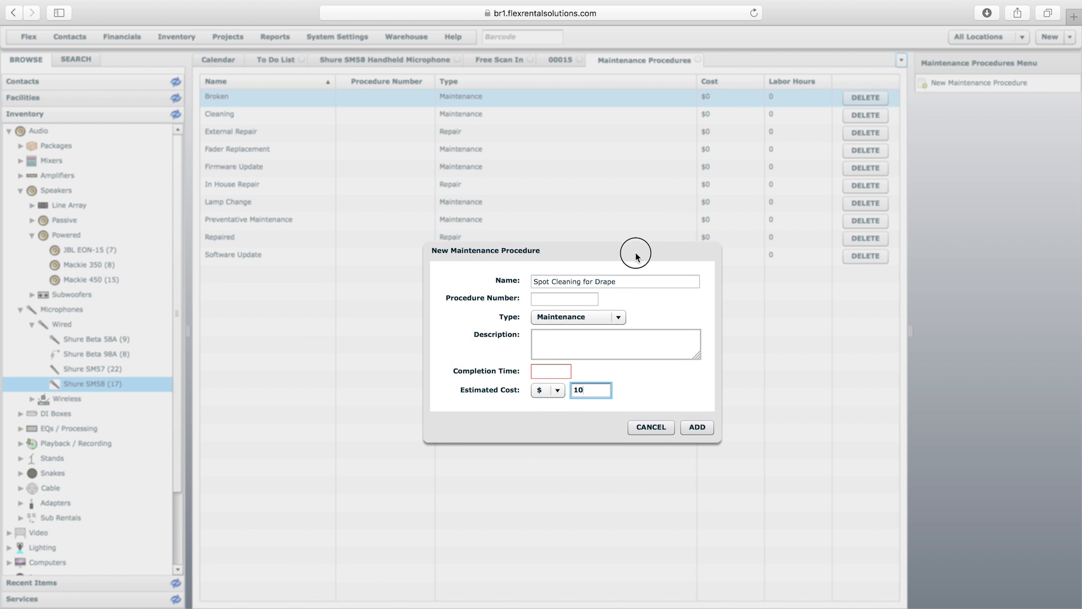
pyautogui.press('BackSpace')
pyautogui.press('BackSpace')
pyautogui.write('0')
pyautogui.click(709, 427)
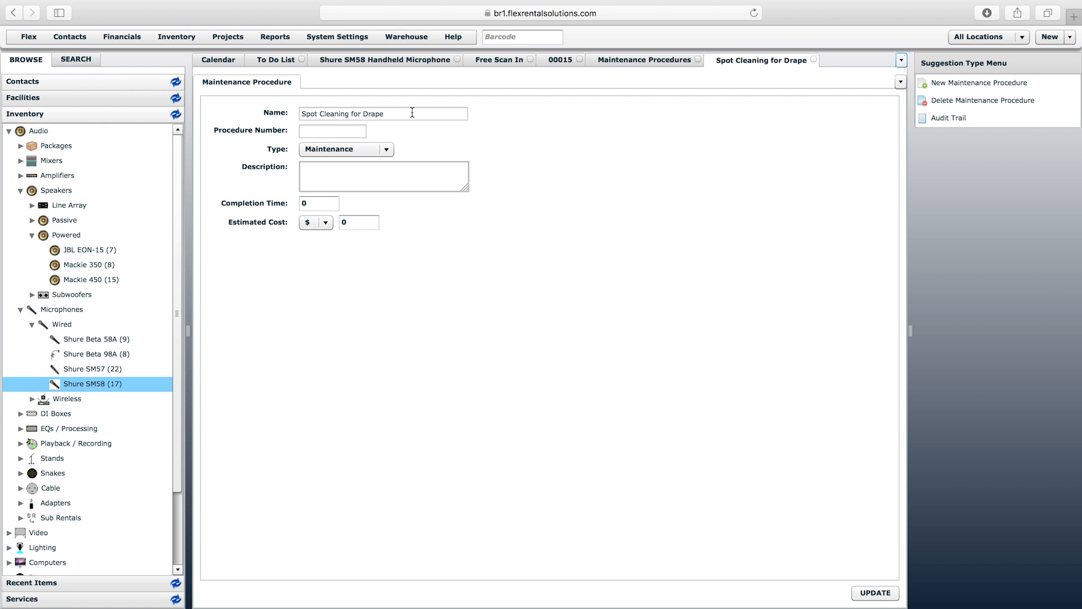
# Step: Check the procedure choices in a new maintenance log for SM58 unit 00015 and cancel the log
pyautogui.click(563, 61)
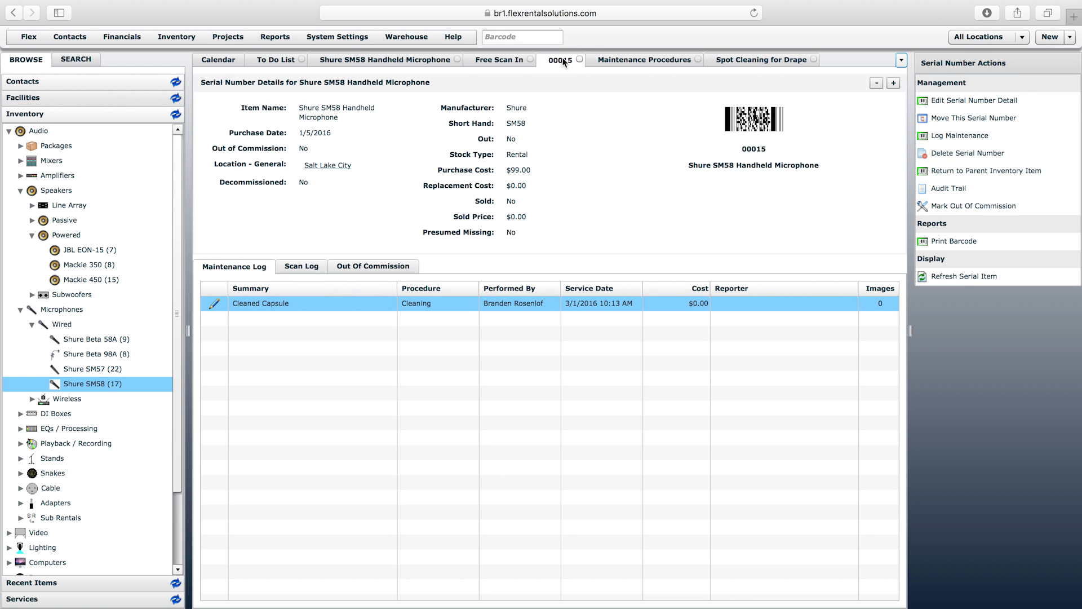
pyautogui.click(956, 140)
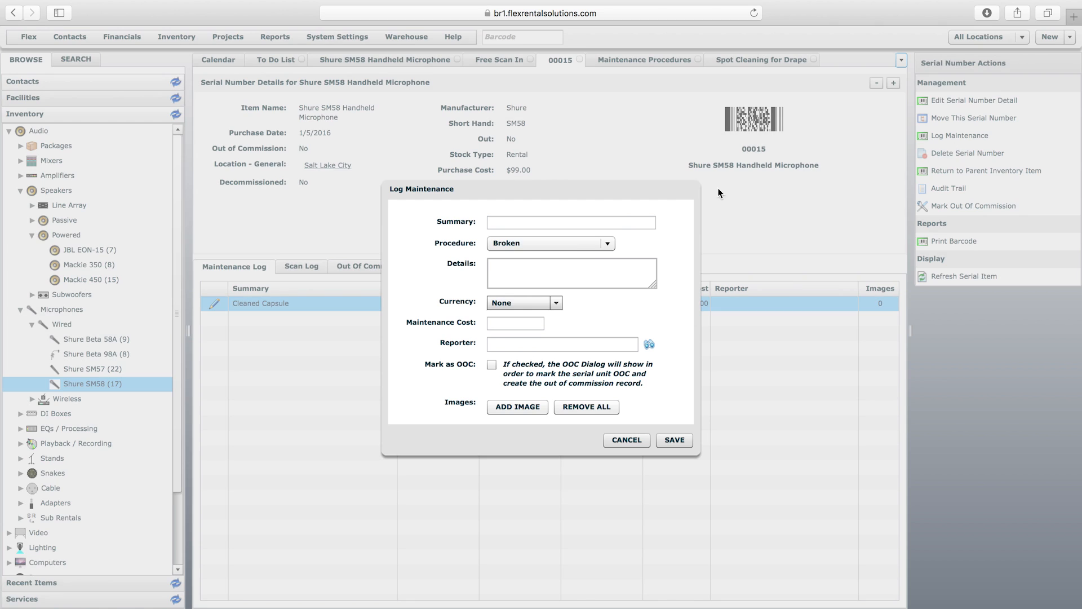
pyautogui.click(589, 244)
pyautogui.moveTo(607, 271)
pyautogui.mouseDown()
pyautogui.moveTo(611, 306)
pyautogui.moveTo(611, 273)
pyautogui.mouseUp()
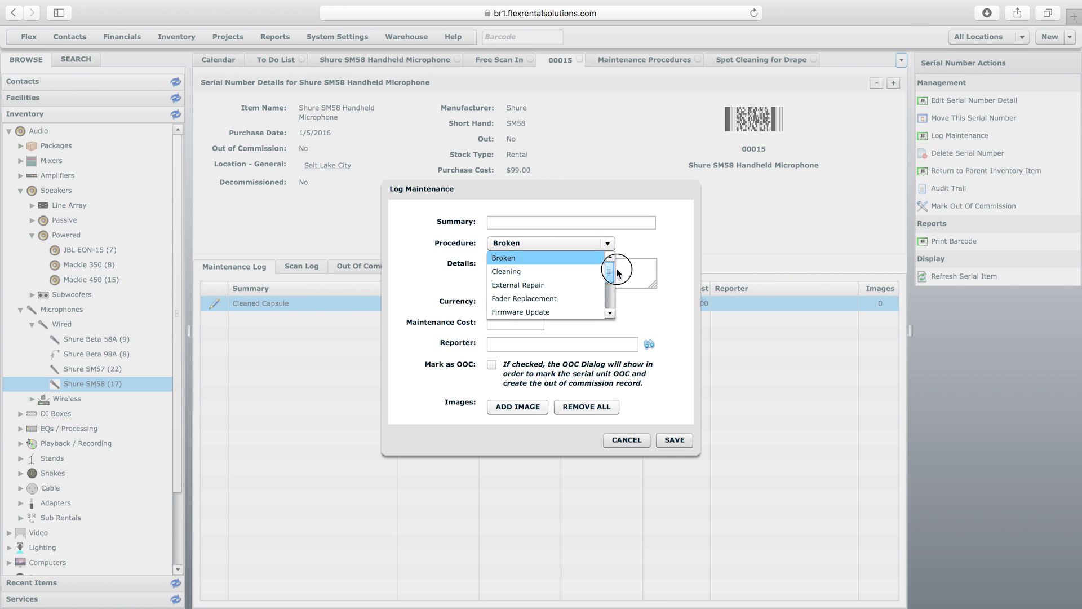
pyautogui.click(627, 439)
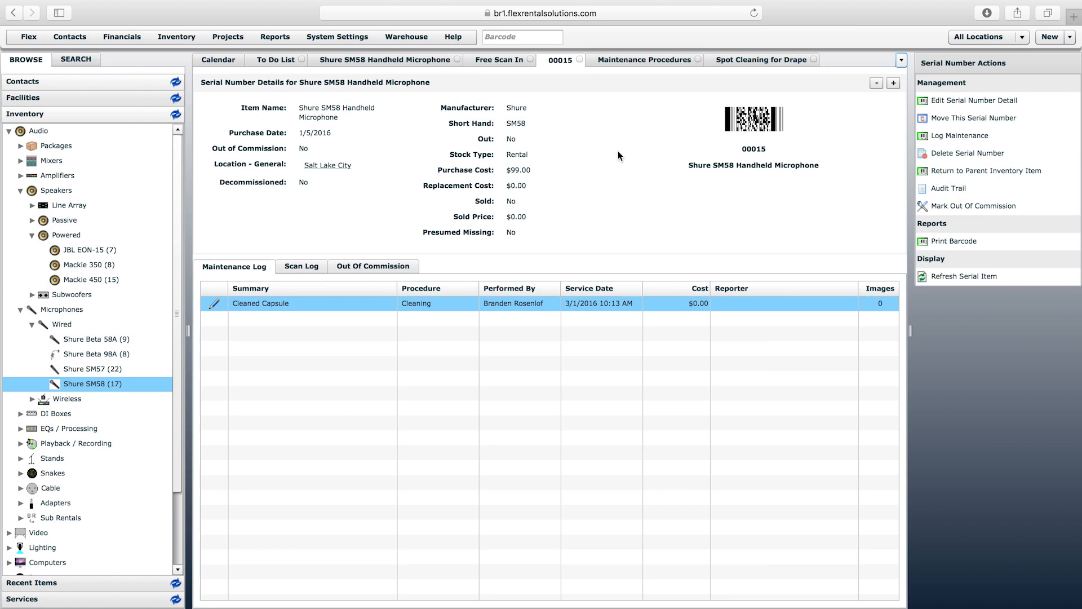
# Step: Close unit 00015, look for "Spot Cleaning for Drape" among the procedure choices in a new maintenance log for unit 00018, and cancel the log
pyautogui.click(580, 59)
pyautogui.click(389, 60)
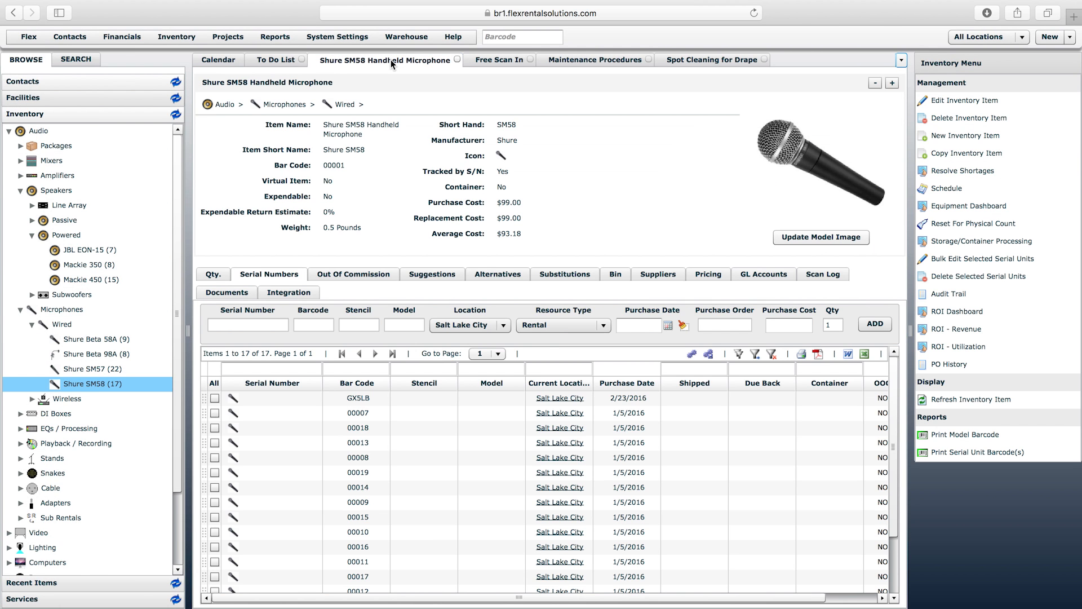
pyautogui.doubleClick(361, 428)
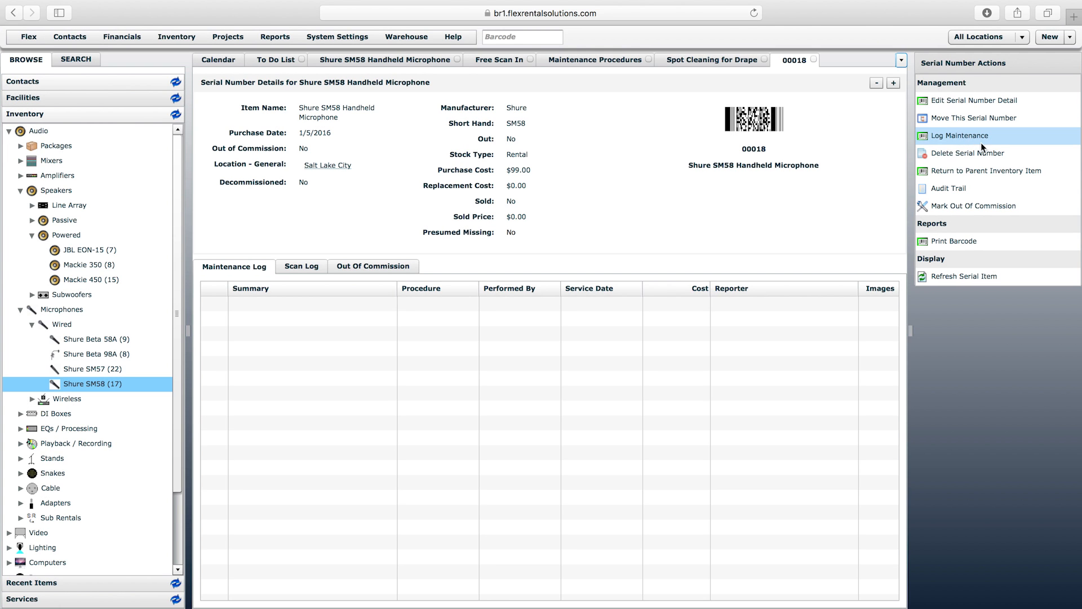
pyautogui.click(969, 137)
pyautogui.click(544, 242)
pyautogui.moveTo(610, 270); pyautogui.dragTo(611, 311)
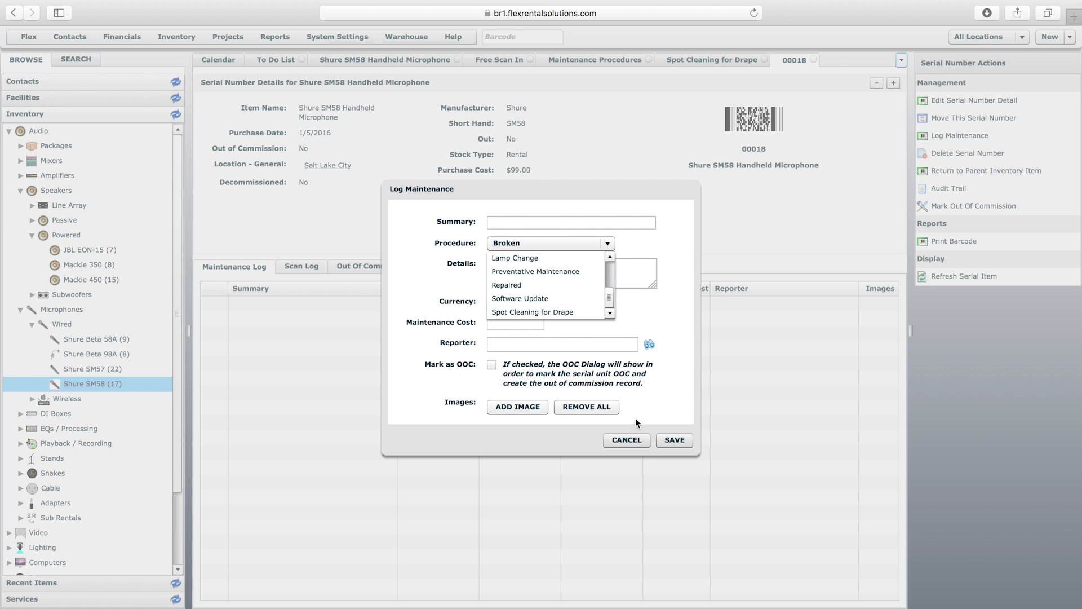
pyautogui.click(629, 442)
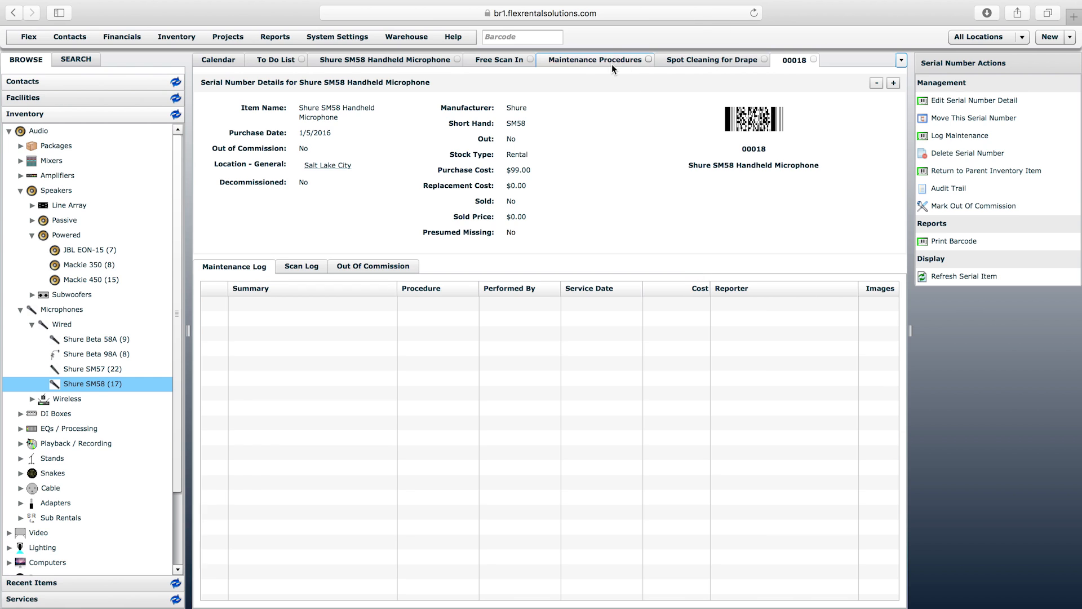
# Step: Review the maintenance procedures list and look over the Preventative Maintenance procedure's details
pyautogui.click(612, 62)
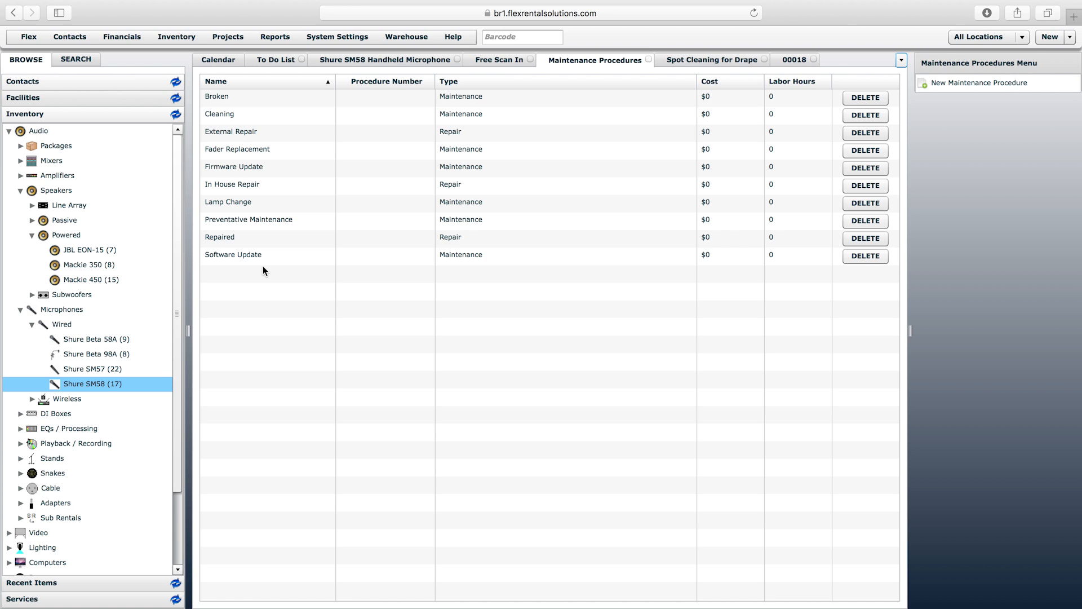
pyautogui.click(219, 102)
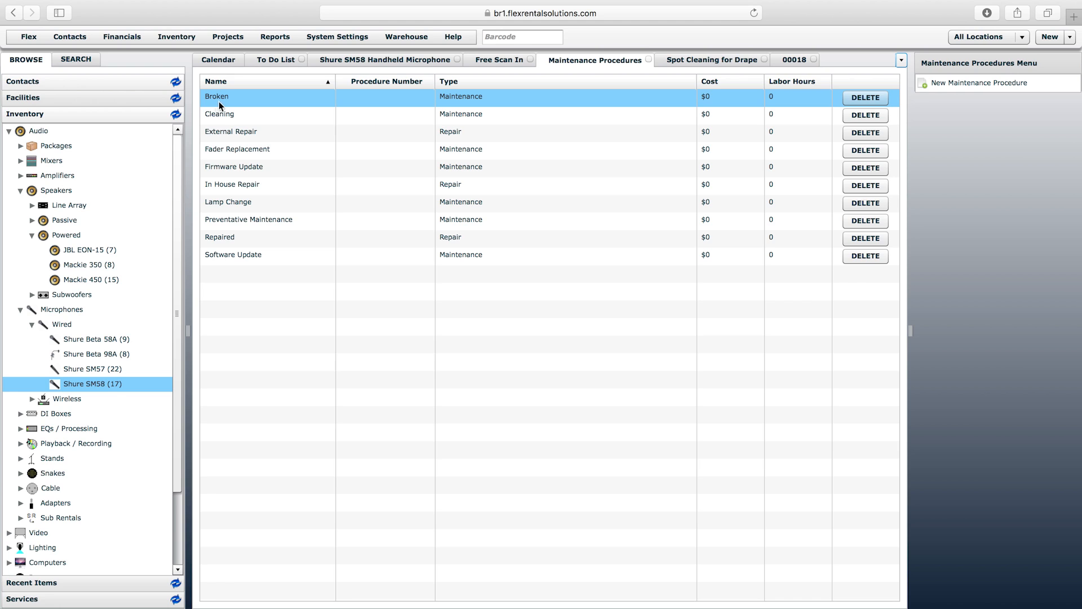
pyautogui.click(233, 131)
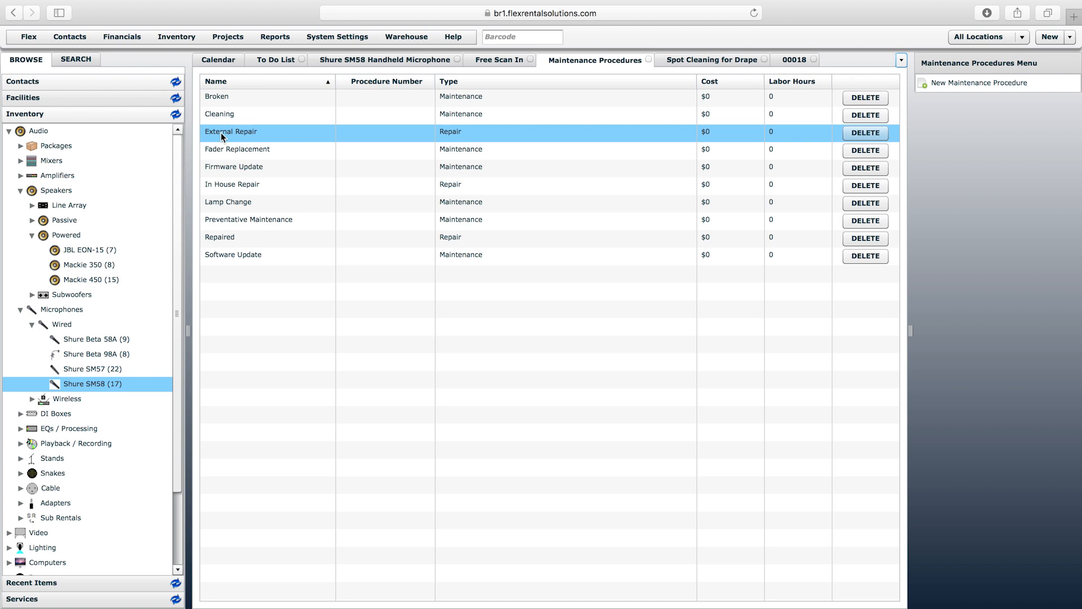
pyautogui.click(250, 169)
pyautogui.click(229, 184)
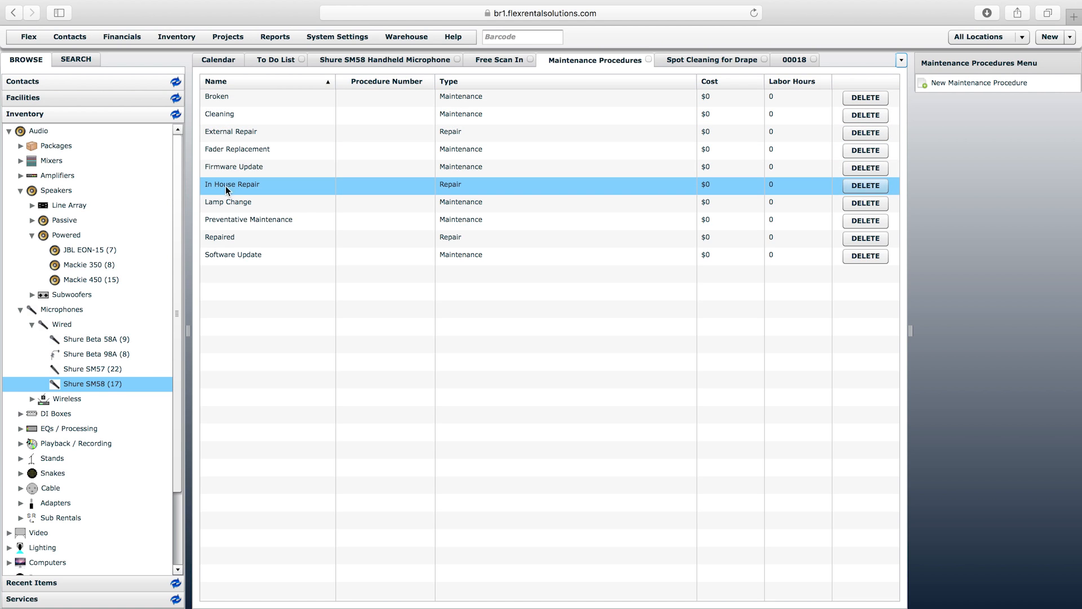
pyautogui.click(250, 220)
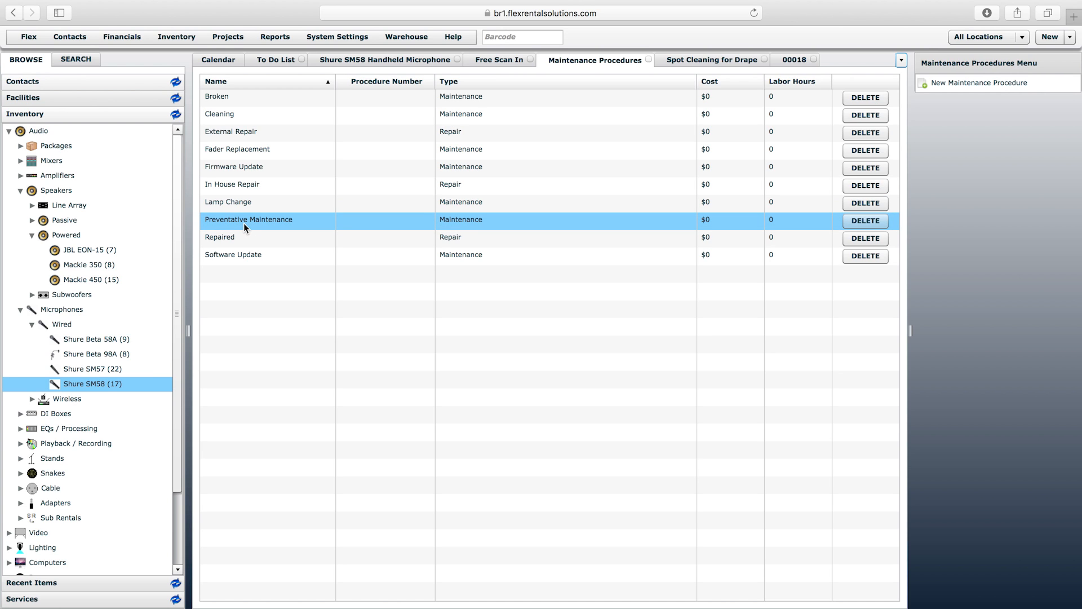
pyautogui.click(239, 207)
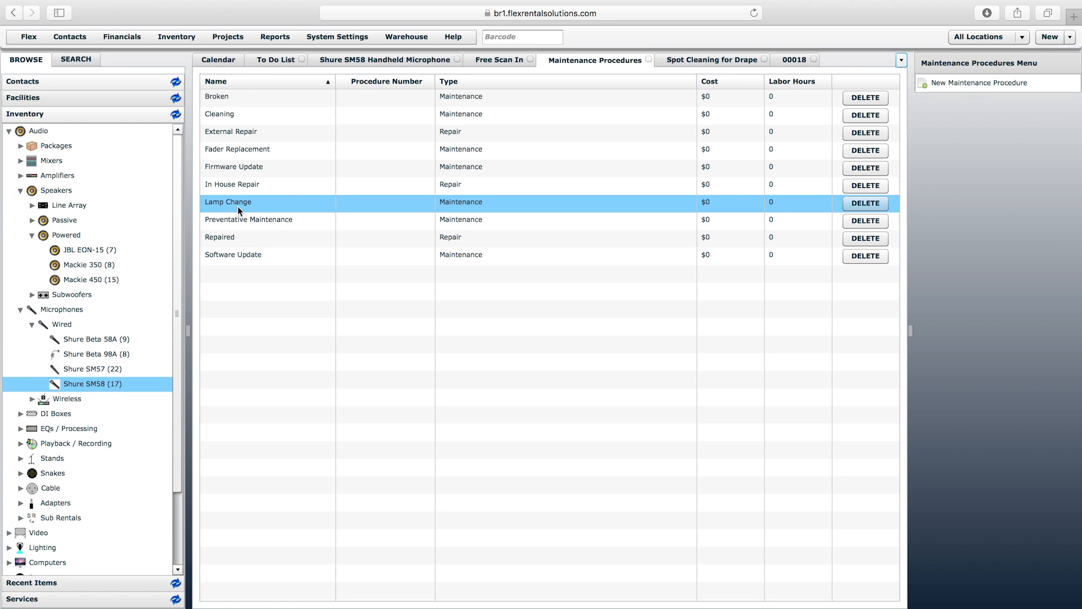
pyautogui.click(222, 221)
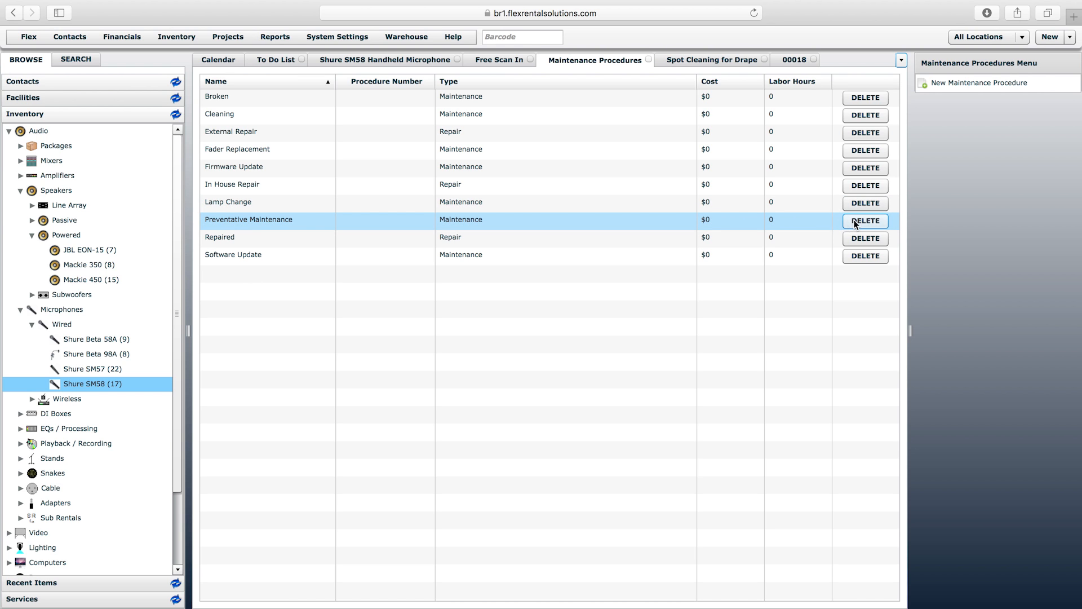
pyautogui.doubleClick(272, 222)
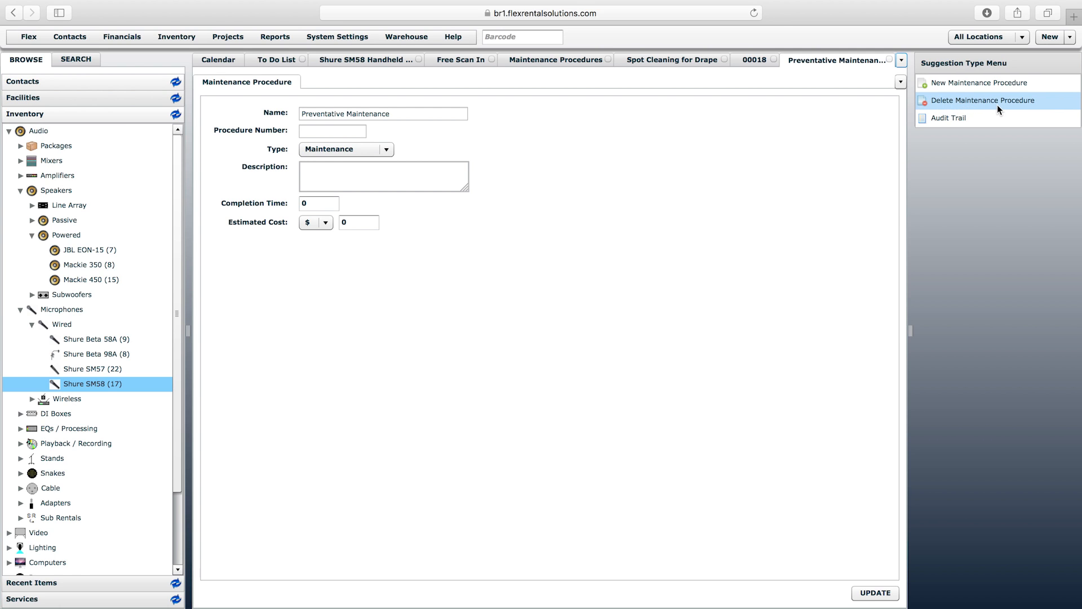
pyautogui.click(889, 59)
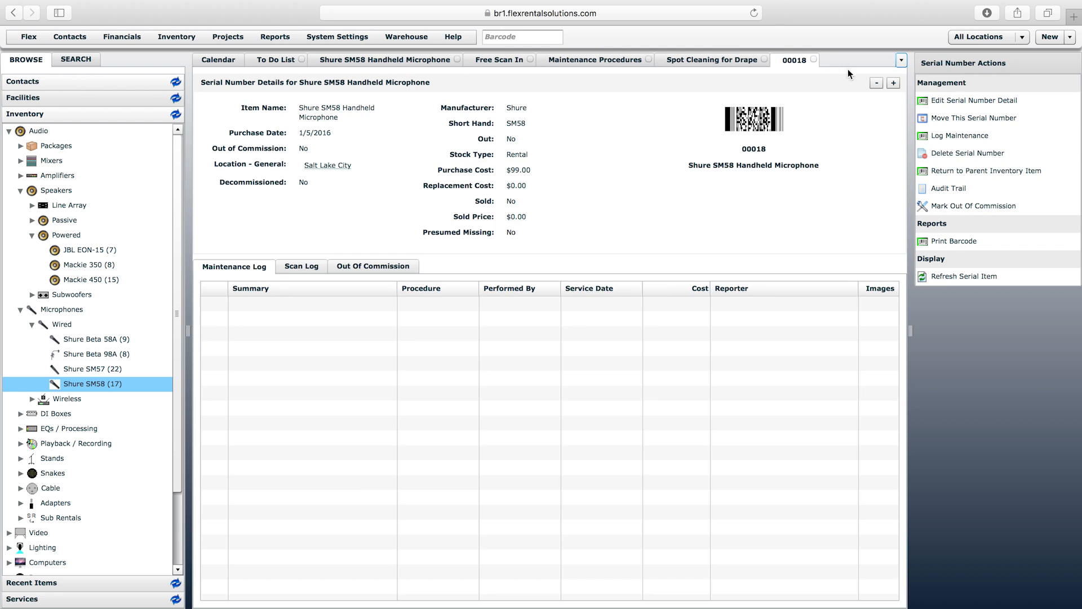
# Step: Close the unit 00018, Spot Cleaning for Drape, Maintenance Procedures and Free Scan In pages
pyautogui.click(816, 60)
pyautogui.click(765, 60)
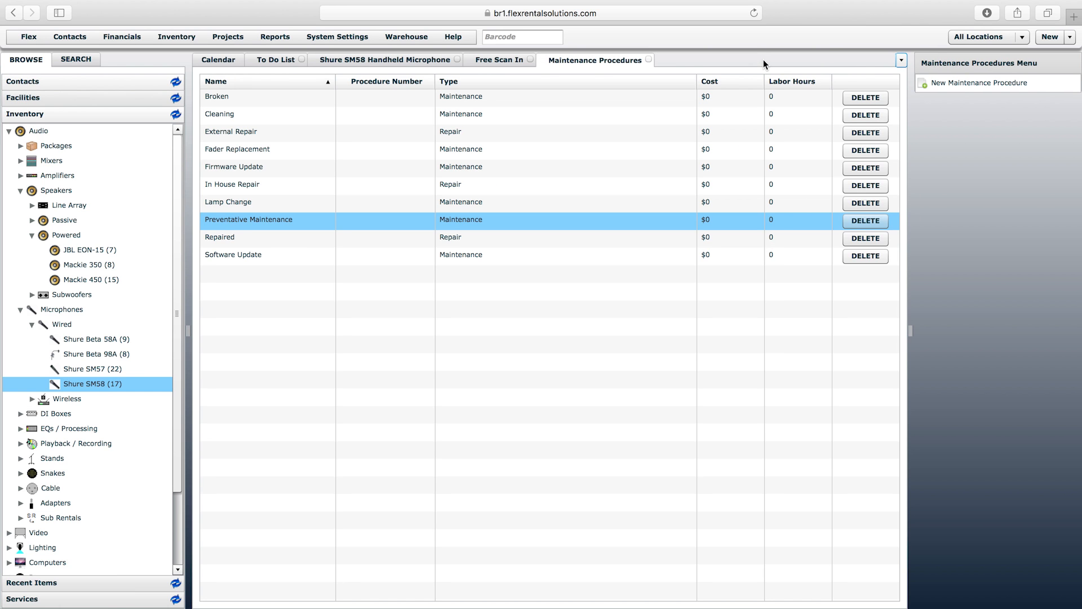
pyautogui.click(648, 59)
pyautogui.click(529, 60)
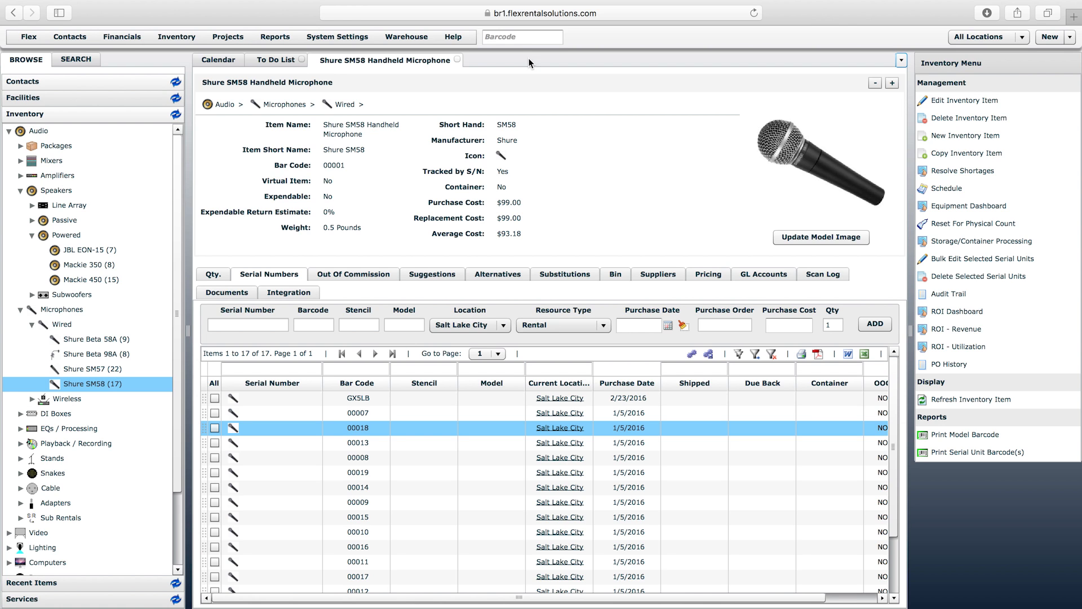
# Step: Check the maintenance logs of SM58 units 00018 and 00015, including the Cleaned Capsule entry
pyautogui.doubleClick(360, 427)
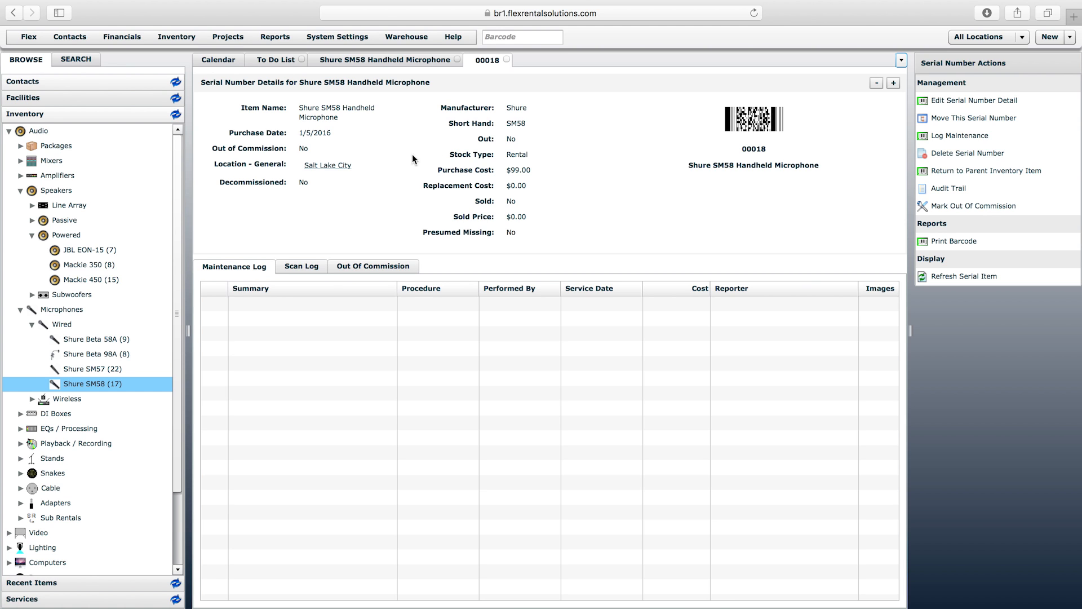
pyautogui.click(507, 59)
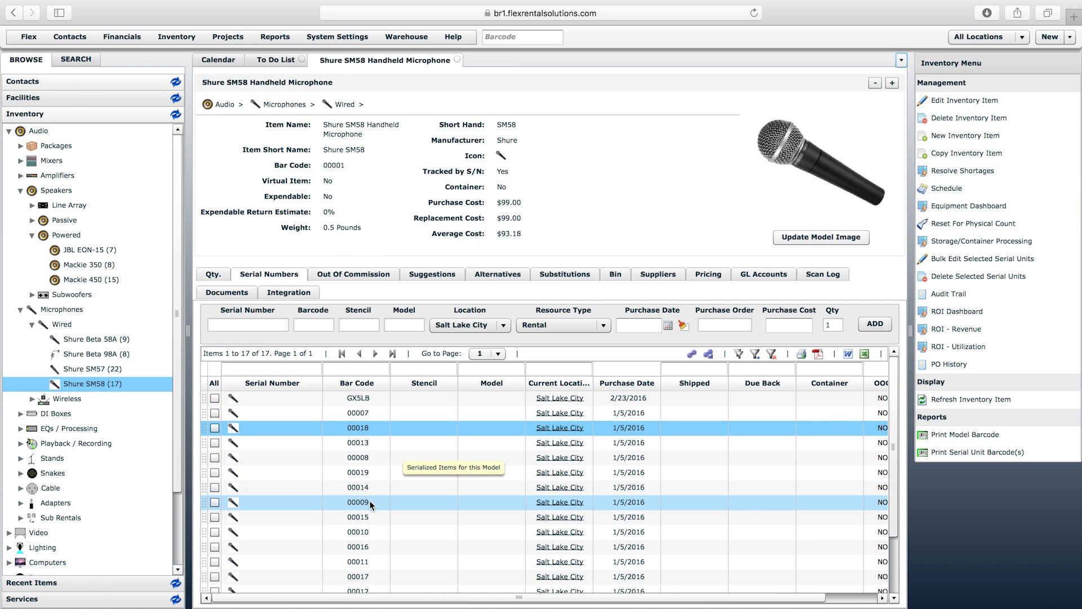
pyautogui.doubleClick(367, 517)
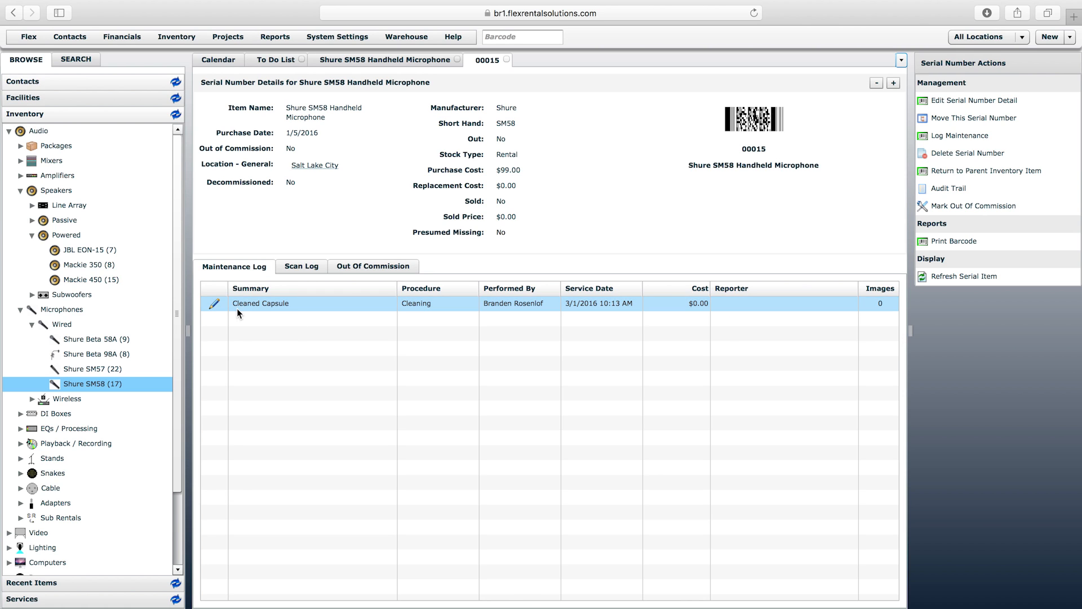
pyautogui.click(692, 307)
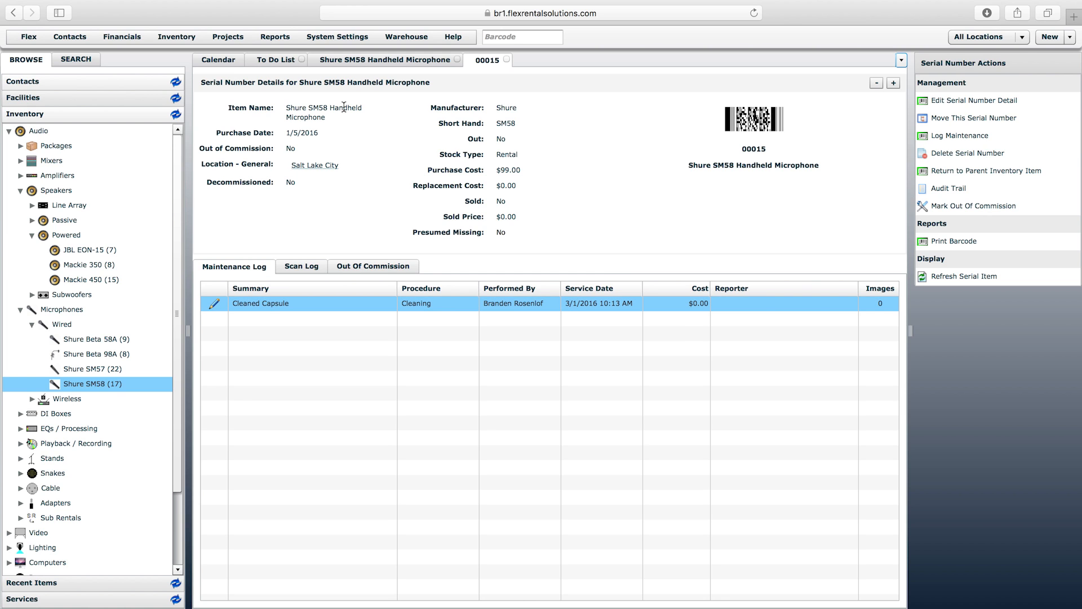
# Step: Start a Maintenance Report with a start date of 02/01/2016 and an end date of 03/01/2016
pyautogui.click(286, 38)
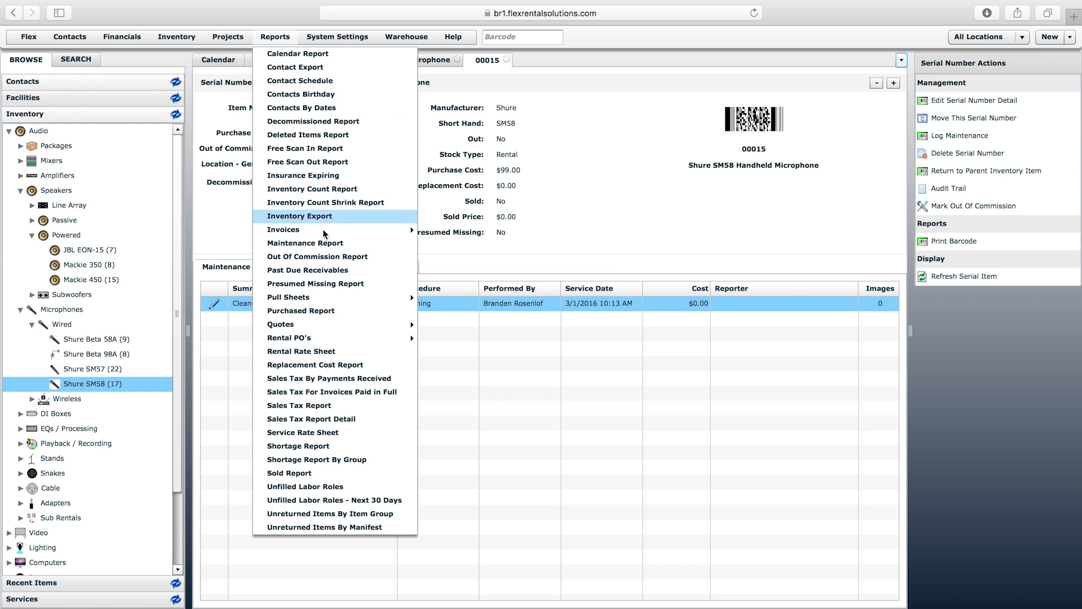
pyautogui.click(341, 247)
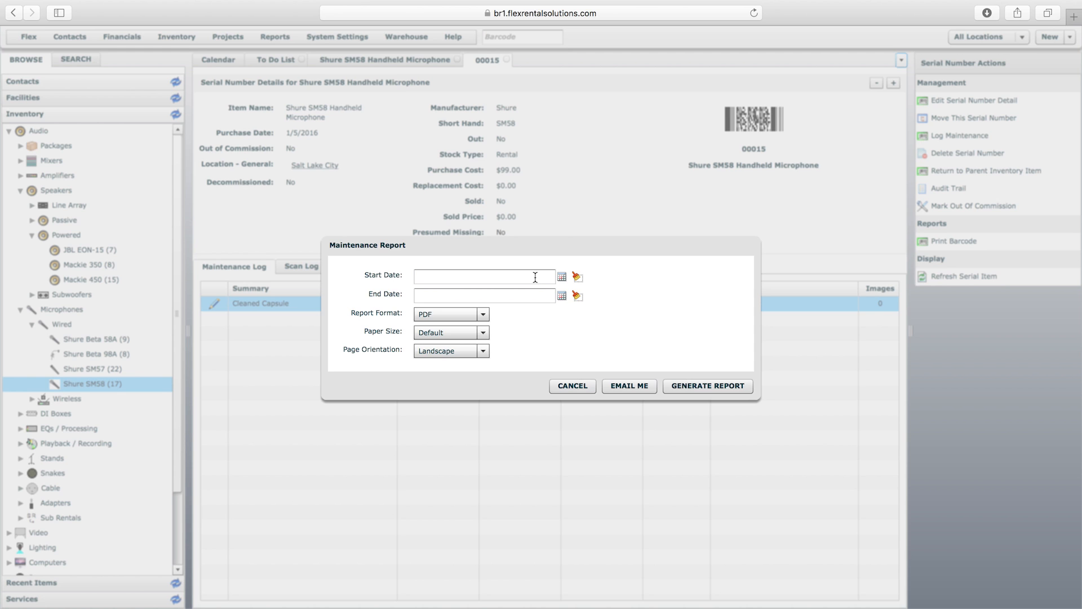
pyautogui.click(564, 276)
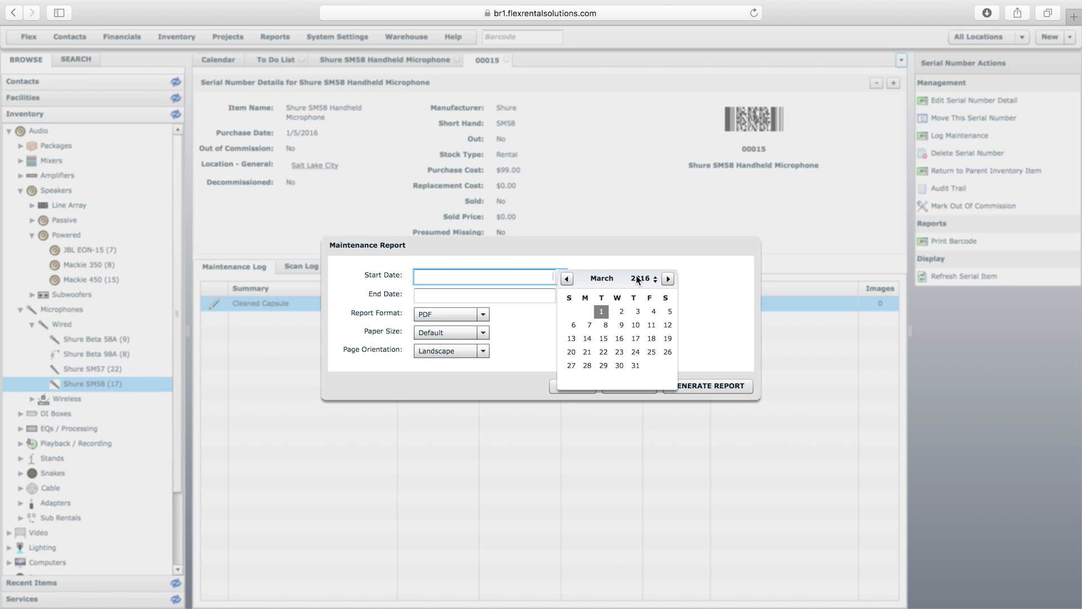
pyautogui.click(566, 278)
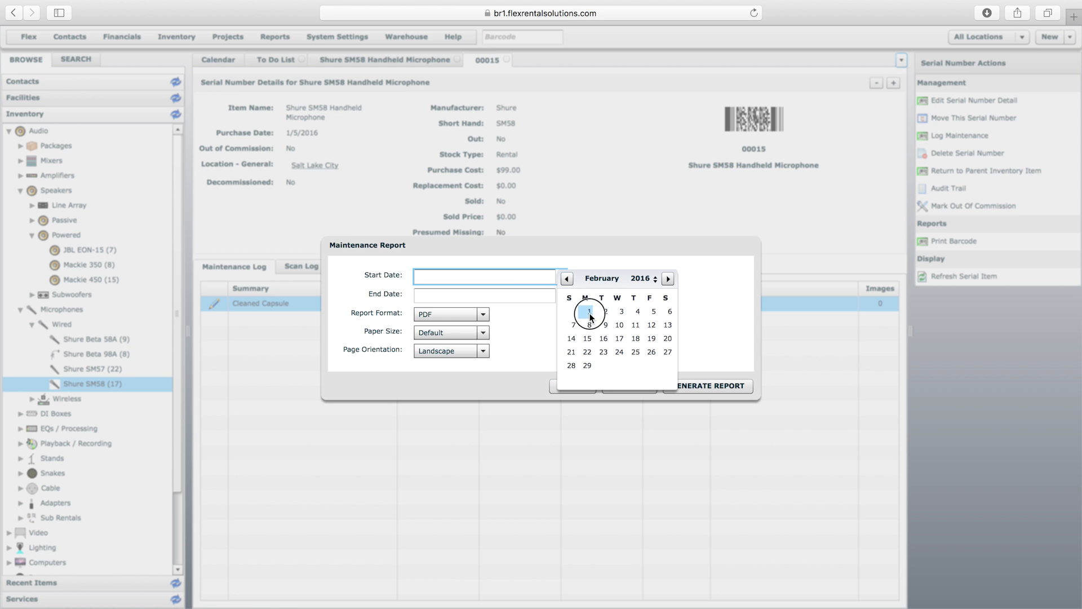
pyautogui.click(589, 312)
pyautogui.click(563, 295)
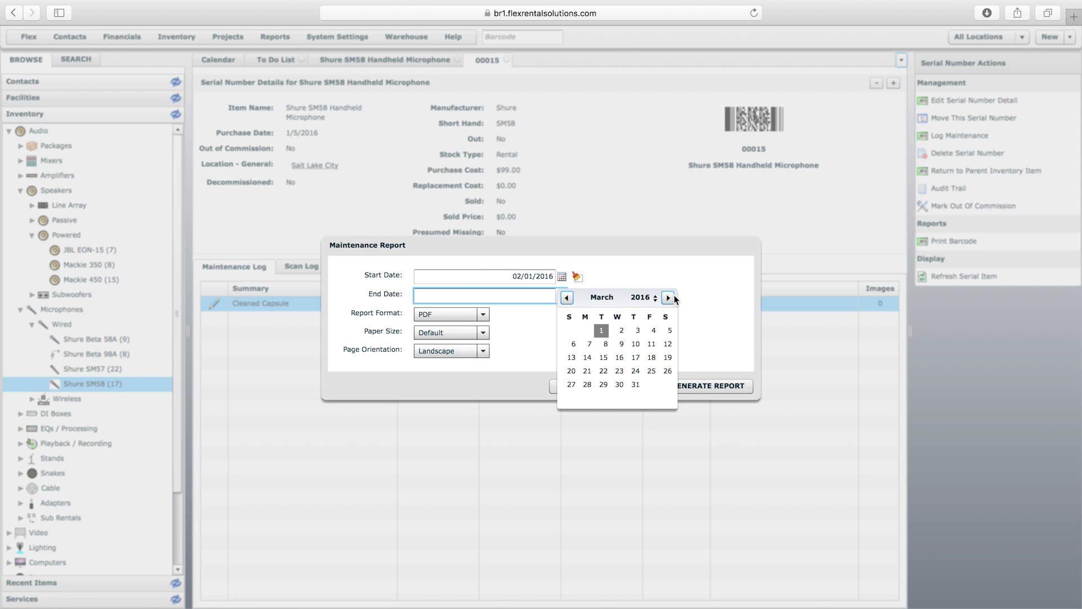
pyautogui.click(602, 330)
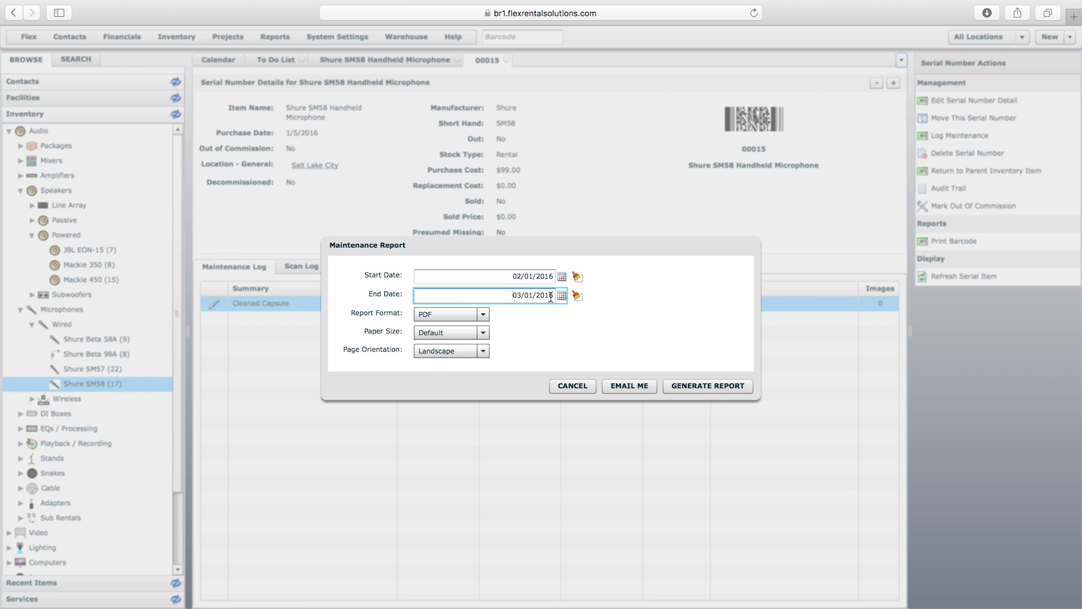
# Step: Clear the report's start and end dates and generate it as a landscape PDF
pyautogui.click(580, 279)
pyautogui.click(579, 296)
pyautogui.click(709, 388)
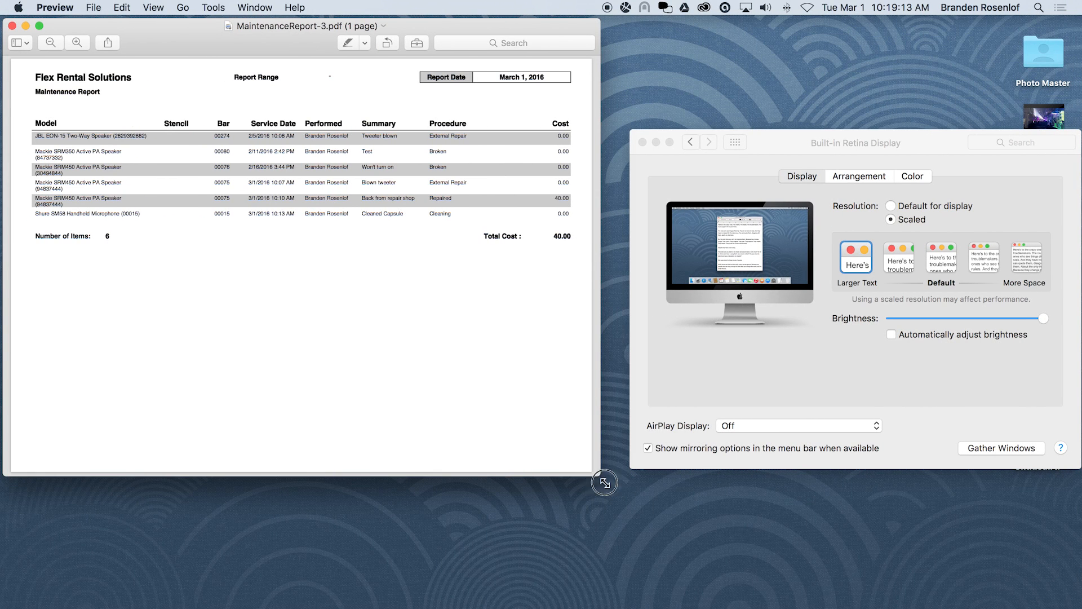
# Step: Enlarge the PDF report, examine its service dates, JBL EON-15 entry and repair cost, and switch back to the browser
pyautogui.moveTo(604, 482); pyautogui.dragTo(887, 584)
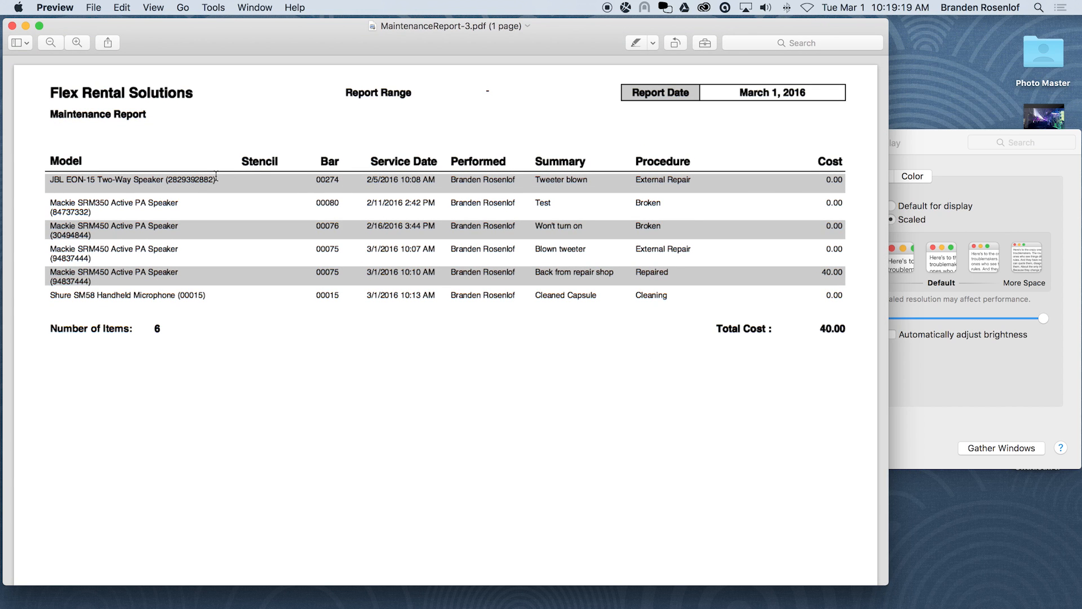
pyautogui.moveTo(368, 179); pyautogui.dragTo(408, 180)
pyautogui.click(402, 190)
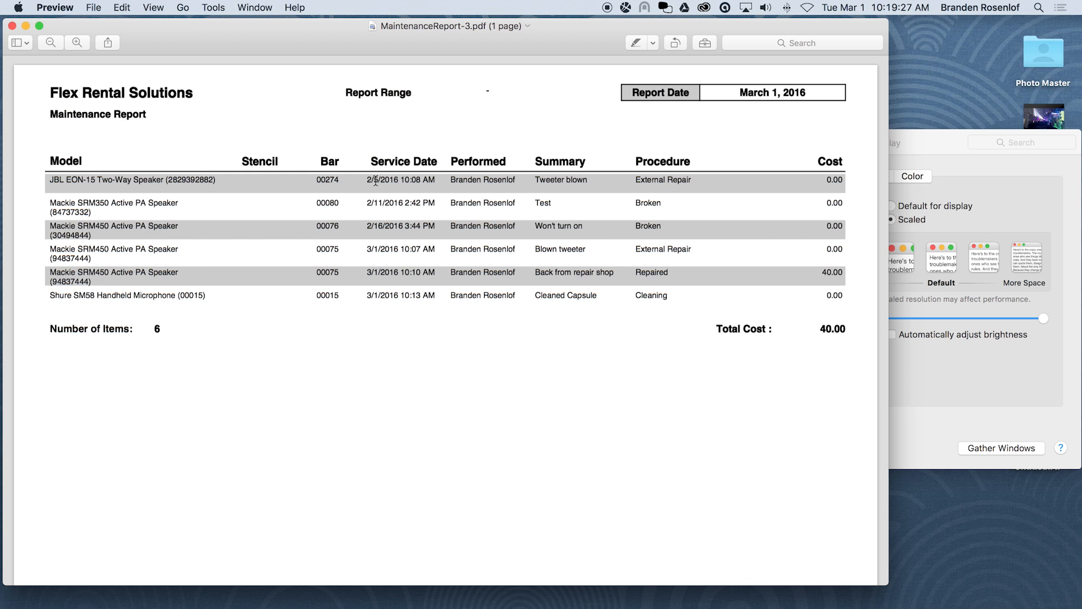
pyautogui.scroll(-2, 375, 181)
pyautogui.click(49, 167)
pyautogui.moveTo(48, 167); pyautogui.dragTo(325, 167)
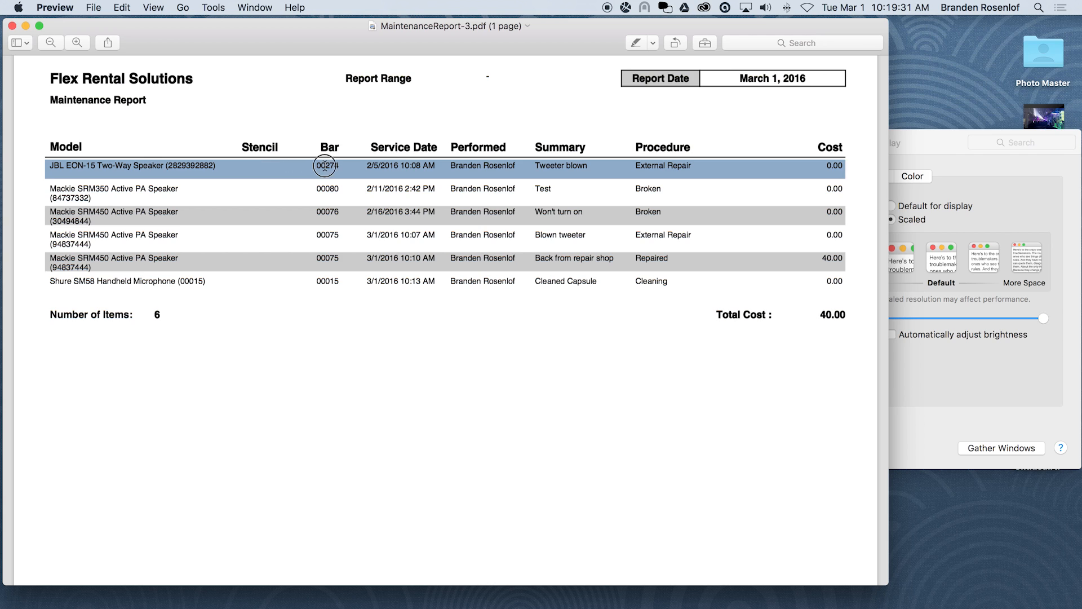
pyautogui.click(324, 167)
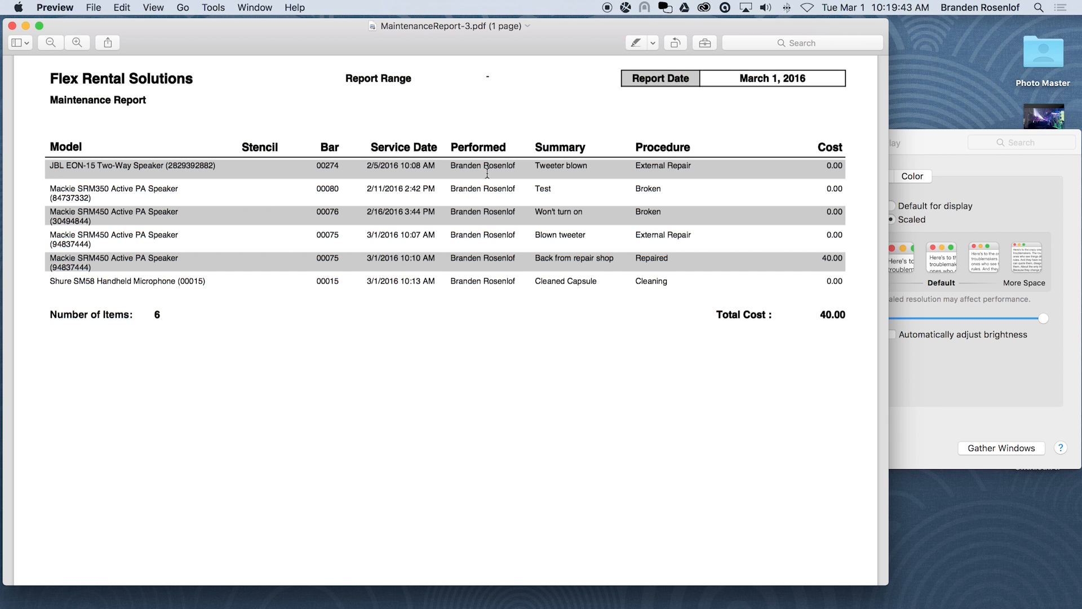
pyautogui.moveTo(842, 259); pyautogui.dragTo(822, 259)
pyautogui.click(825, 259)
pyautogui.hotkey('ctrl', 'Right')
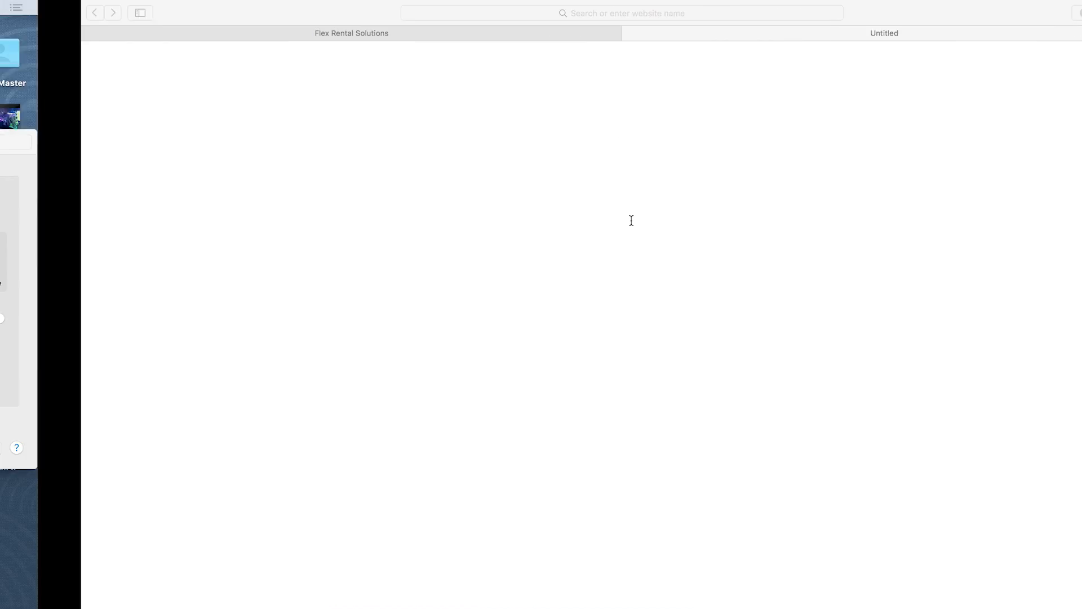
# Step: Switch to the Flex Rental Solutions page and compare SM58 unit 00015's details with the model's serial numbers and location quantities
pyautogui.click(547, 34)
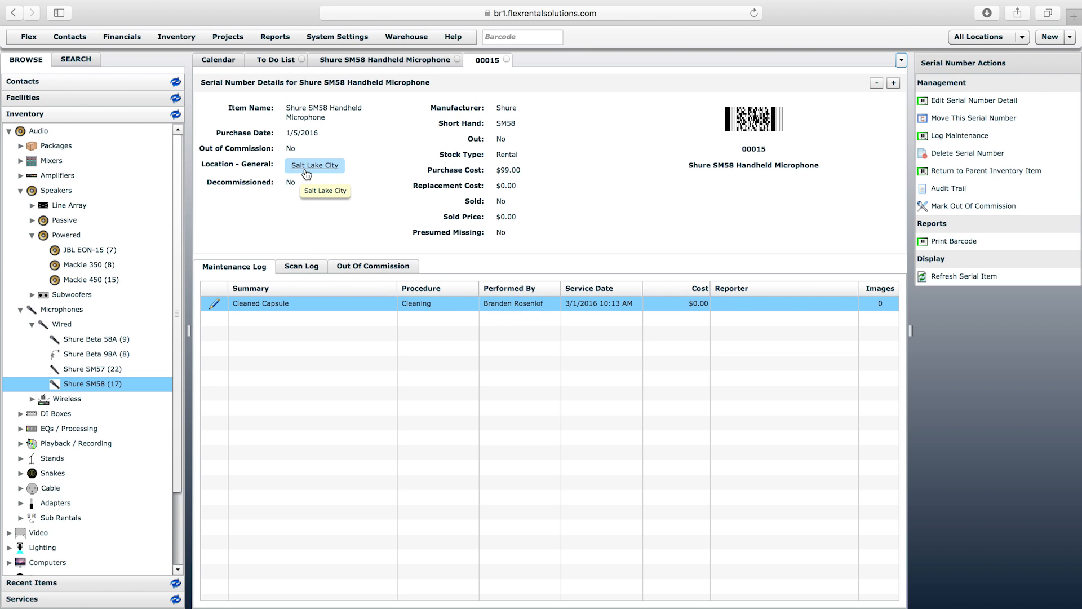
pyautogui.click(381, 60)
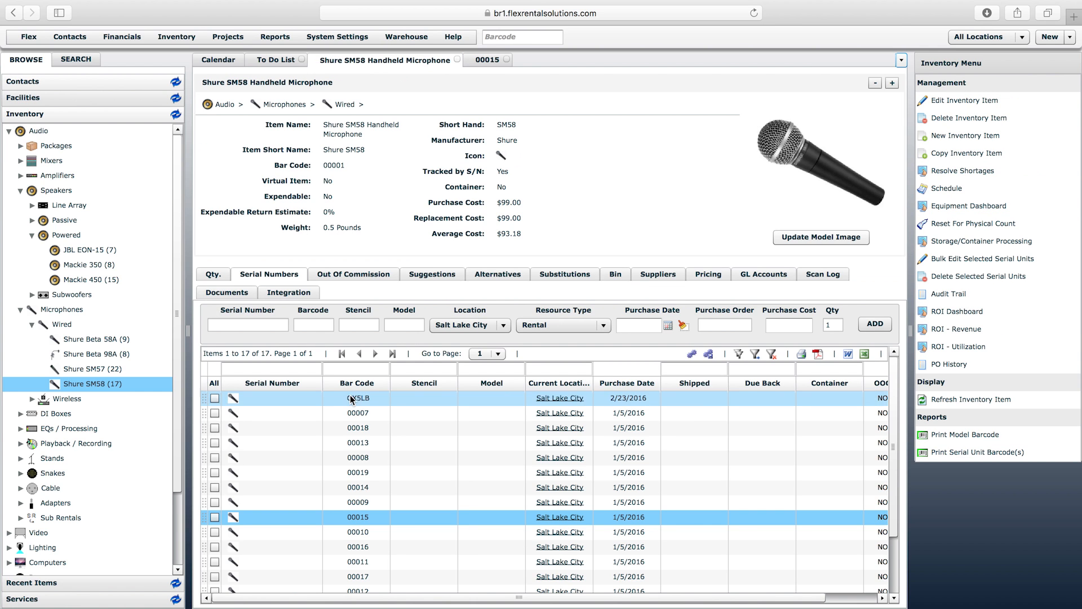
pyautogui.click(218, 275)
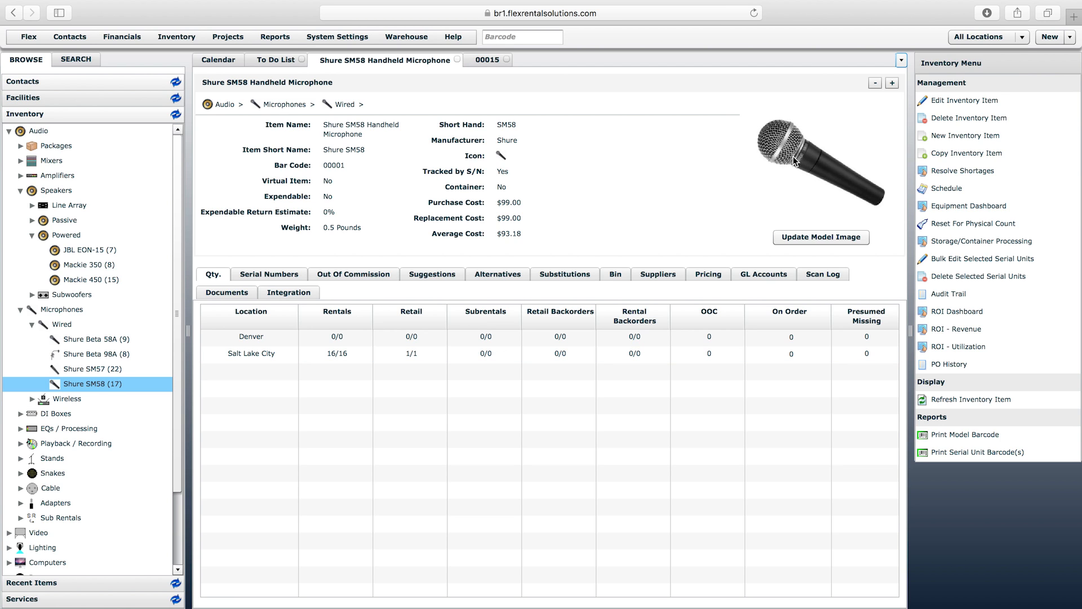
pyautogui.click(488, 60)
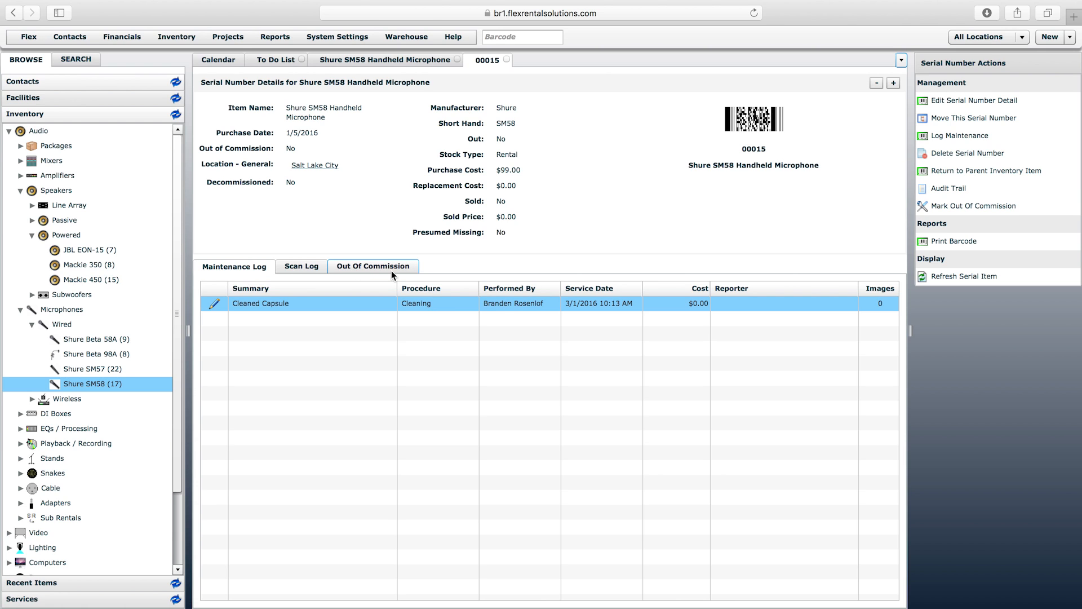
pyautogui.click(399, 59)
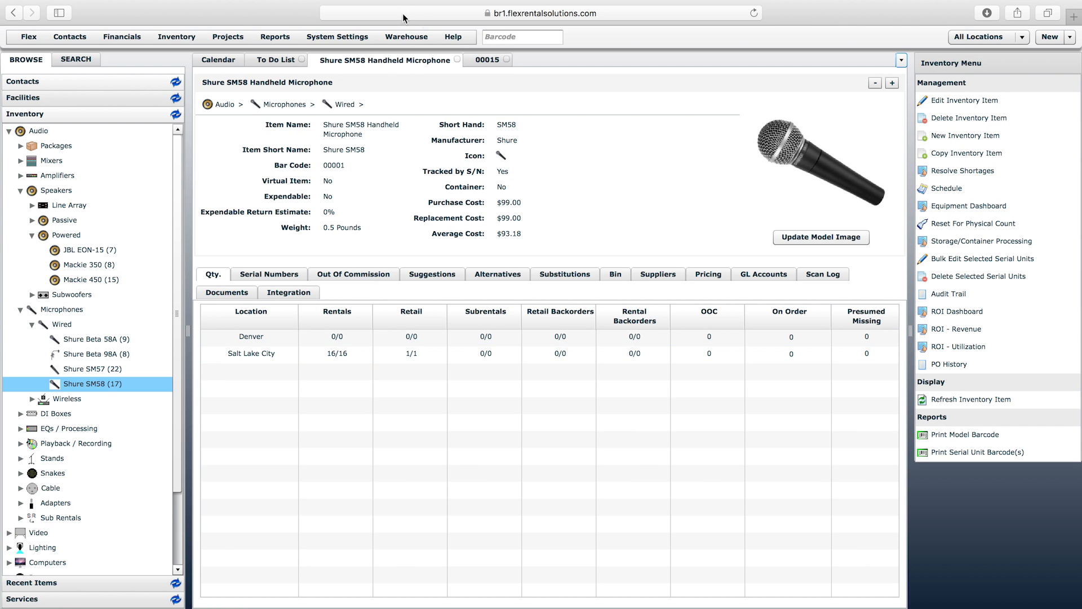
pyautogui.click(482, 59)
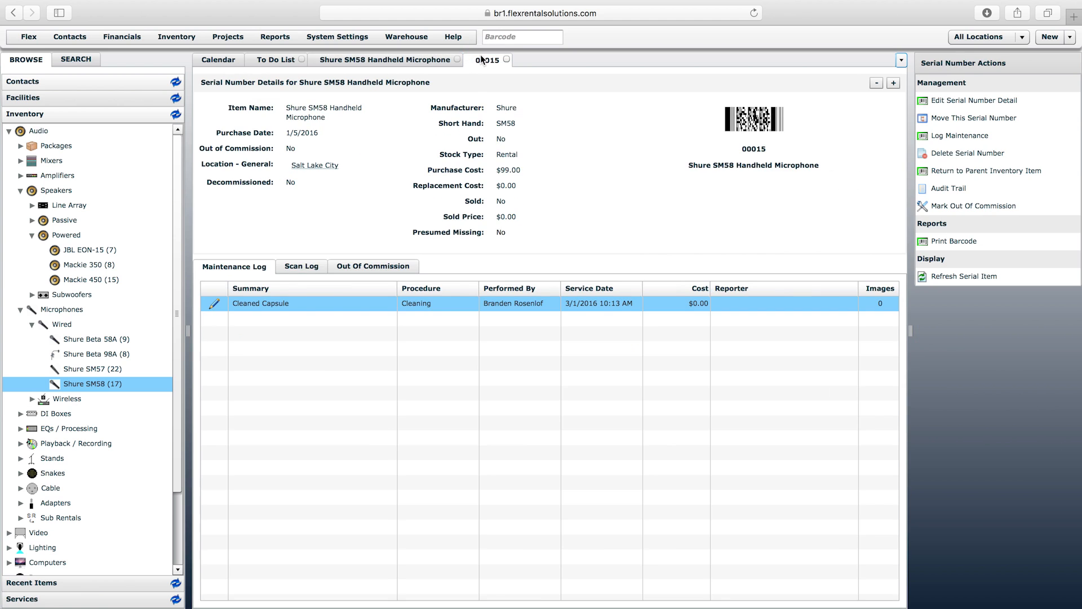
# Step: Edit SM58 unit 00015, set Decommissioned to Yes and save the unit
pyautogui.click(950, 101)
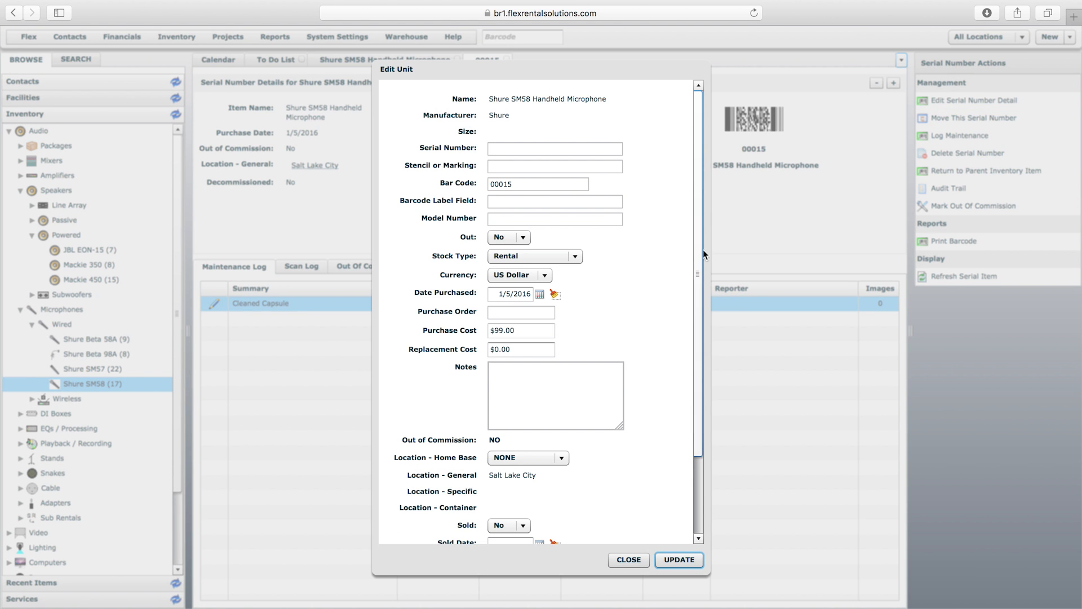
pyautogui.moveTo(695, 253); pyautogui.dragTo(697, 350)
pyautogui.click(497, 509)
pyautogui.click(498, 513)
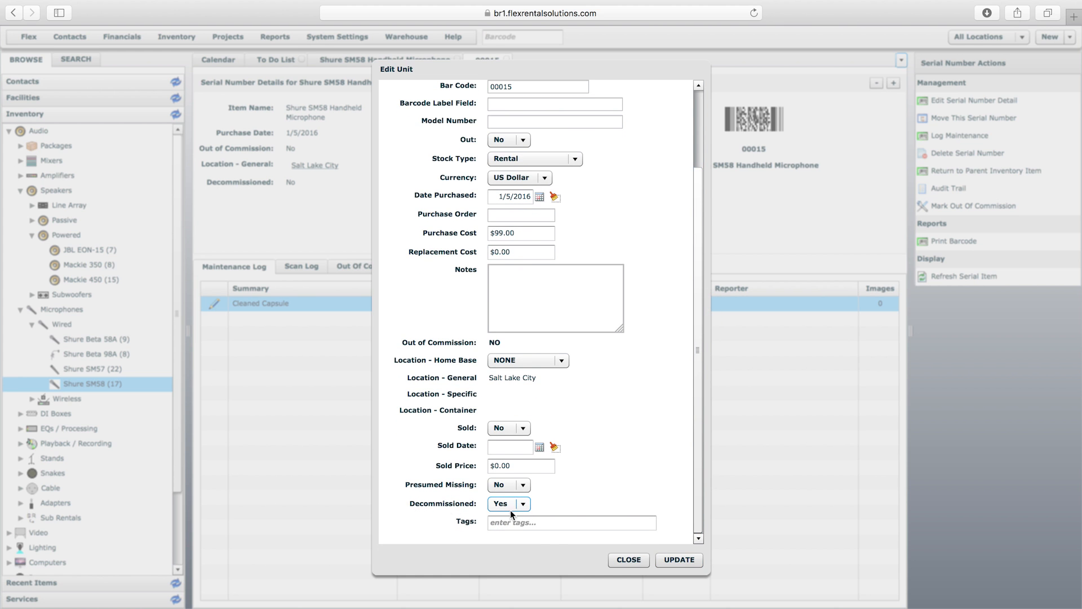
pyautogui.click(667, 560)
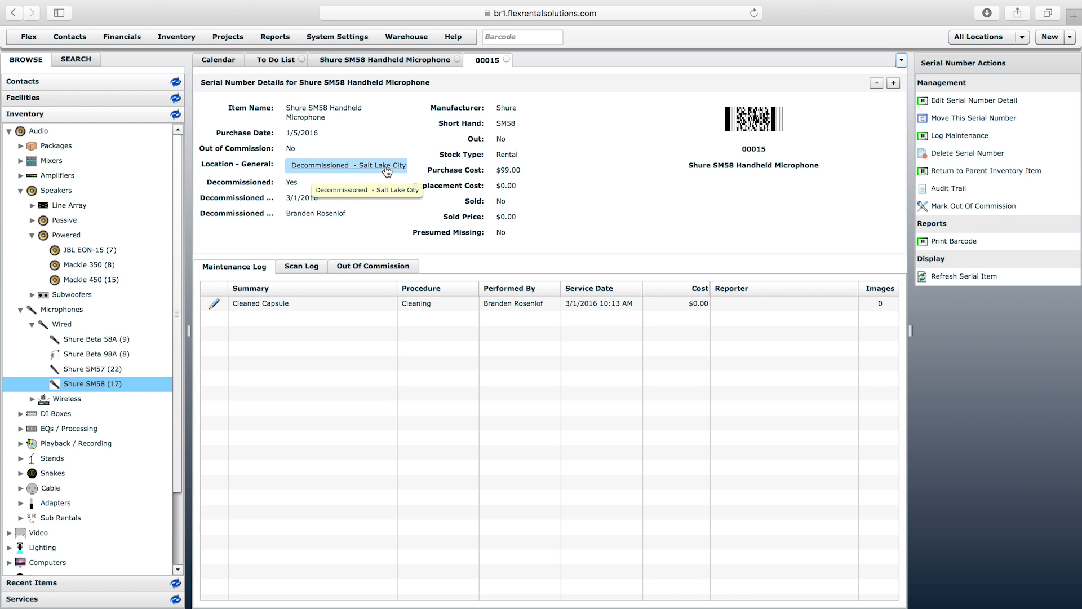
# Step: Check unit 00015's decommissioned details, the SM58 serial number list and the Salt Lake City rental quantity, and return to the unit
pyautogui.doubleClick(293, 182)
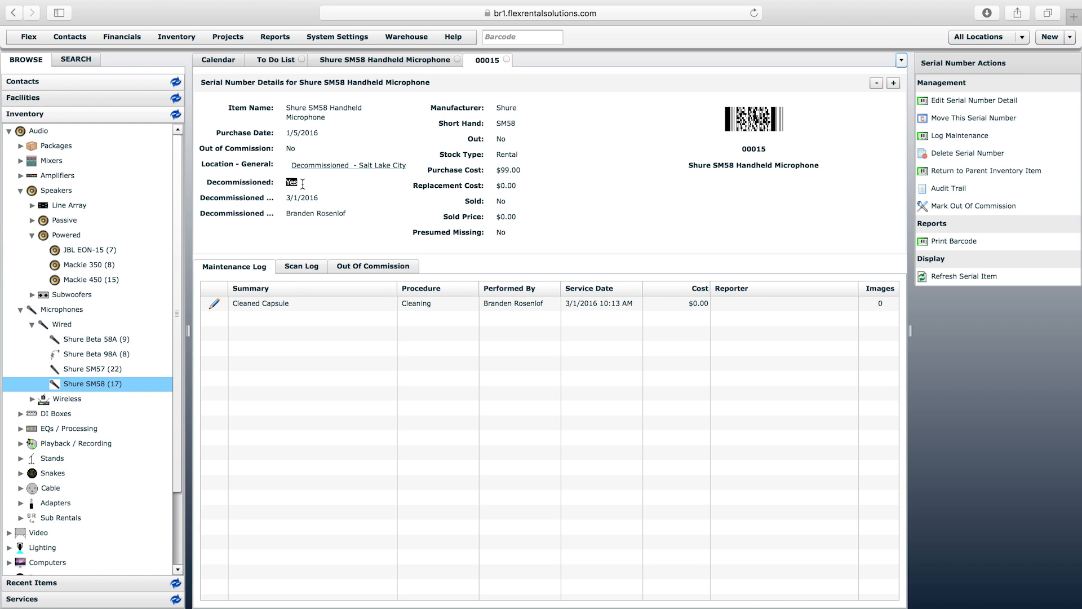
pyautogui.click(303, 183)
pyautogui.click(385, 60)
pyautogui.click(253, 280)
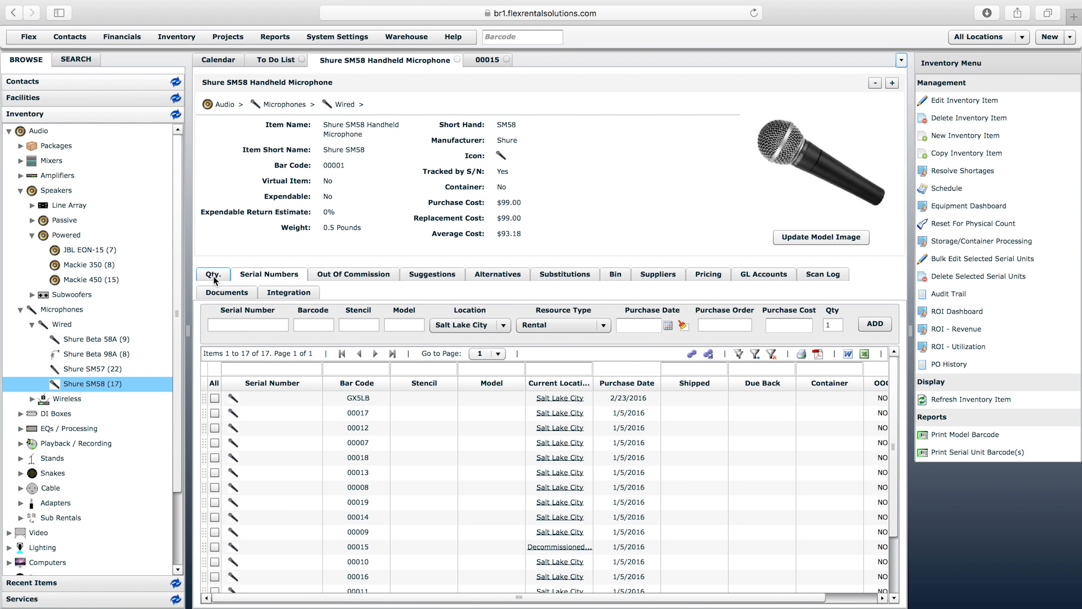
pyautogui.click(213, 276)
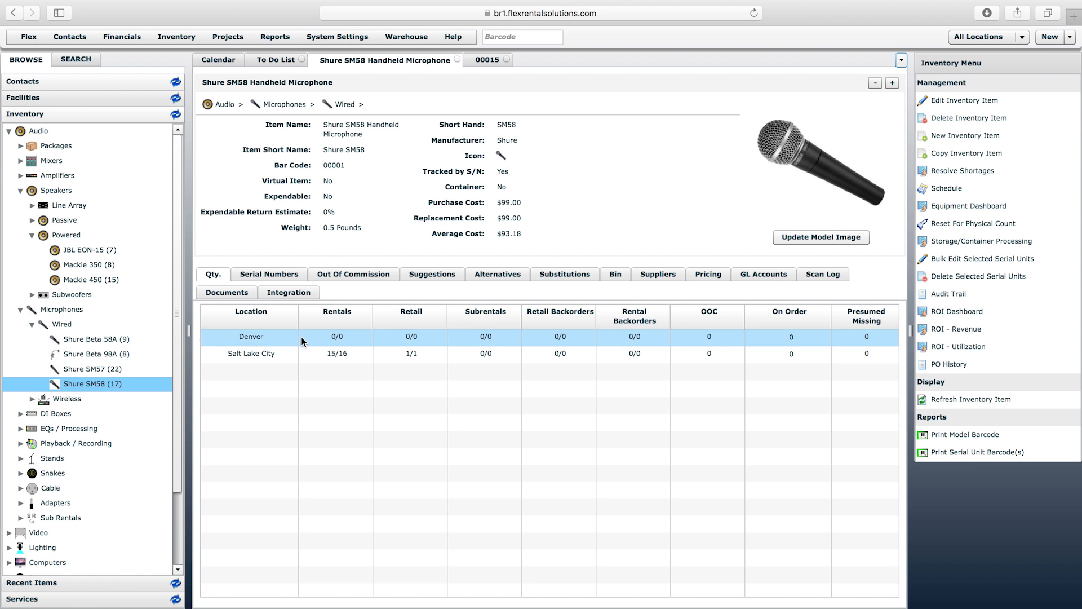
pyautogui.click(347, 356)
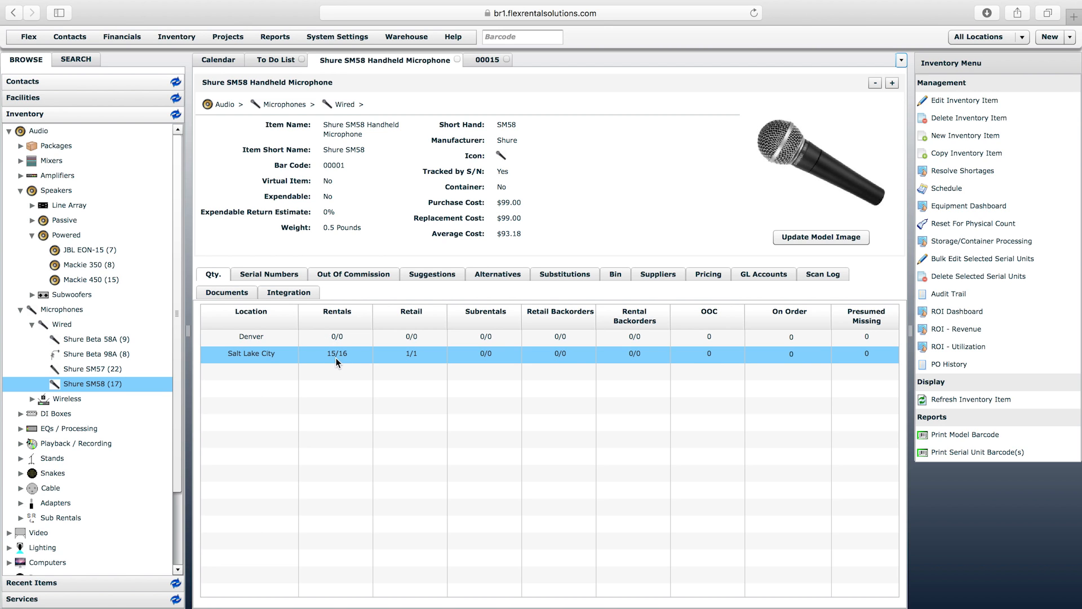
pyautogui.click(269, 275)
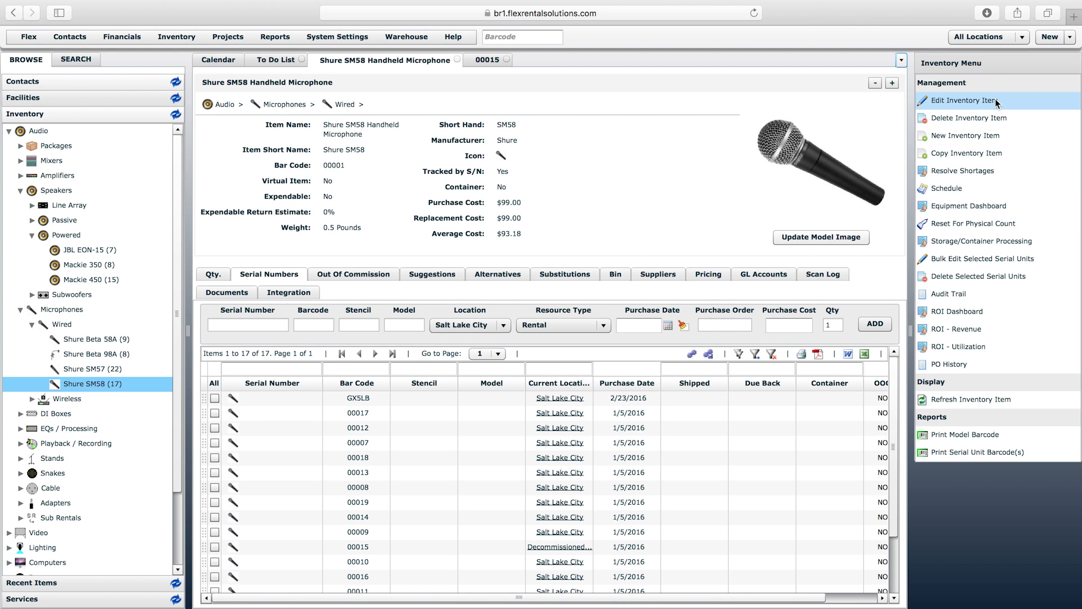
pyautogui.click(486, 60)
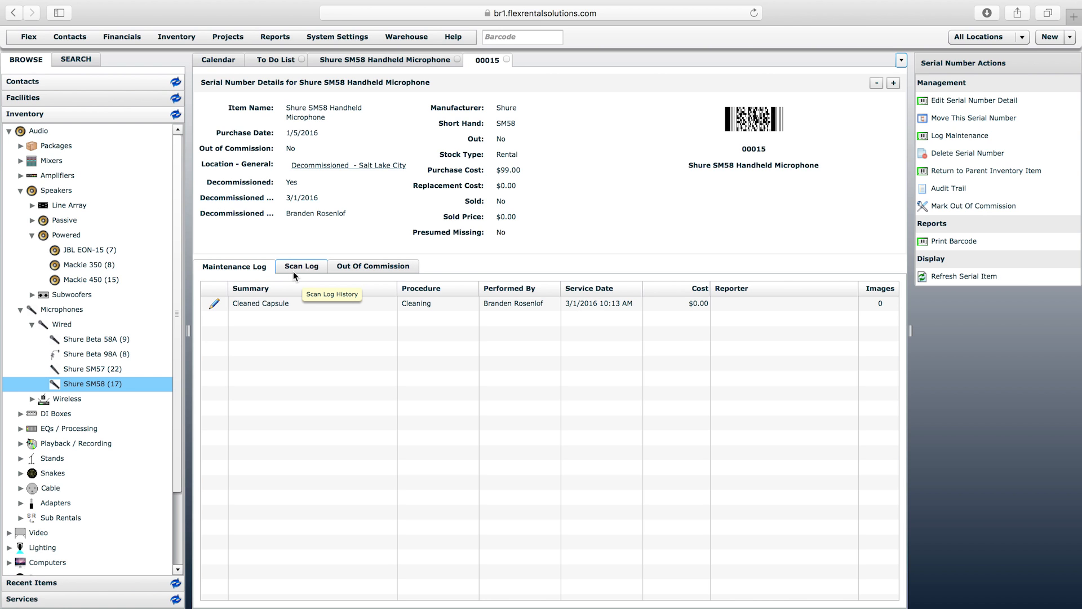
pyautogui.click(946, 100)
pyautogui.moveTo(695, 313); pyautogui.dragTo(692, 451)
pyautogui.click(499, 433)
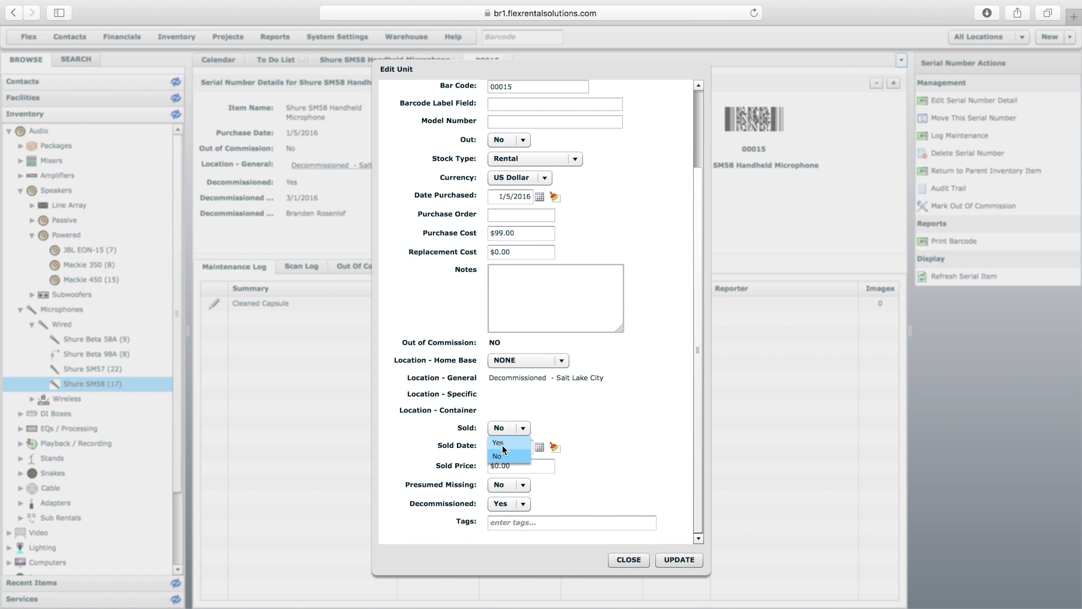
pyautogui.click(502, 445)
pyautogui.click(631, 562)
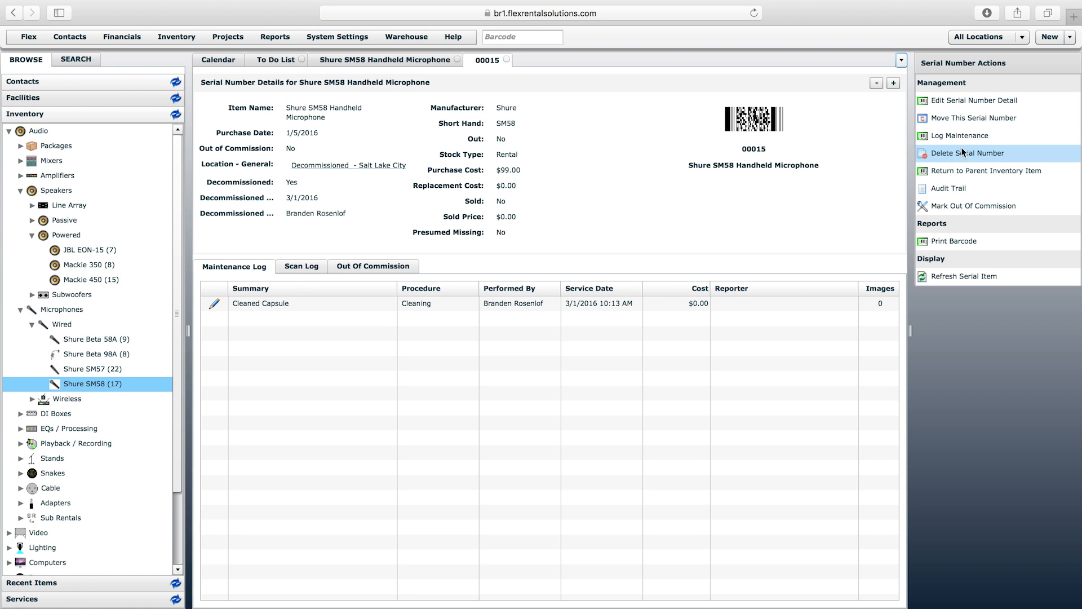
# Step: Save the note "This was decommissioned on ..." on SM58 unit 00015 and delete that serial unit
pyautogui.click(955, 104)
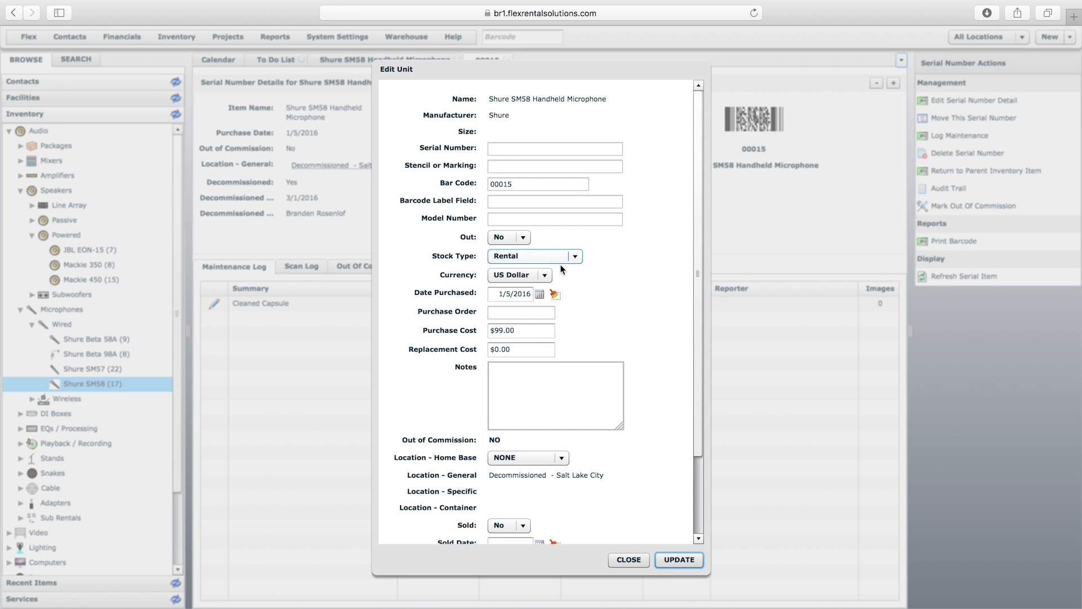
pyautogui.click(536, 403)
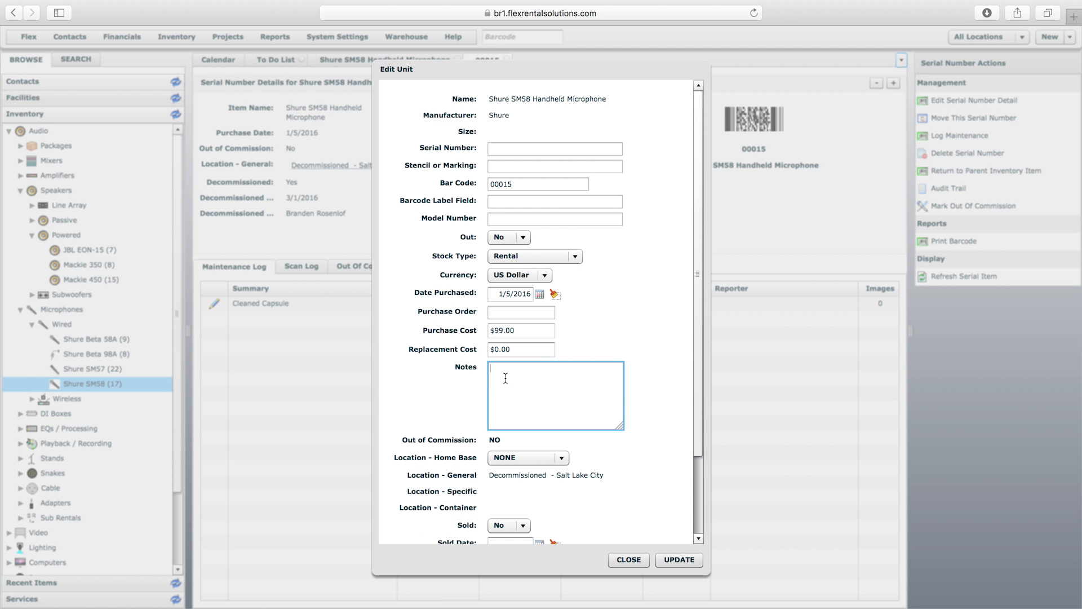
pyautogui.write('This was decommissioned on ...')
pyautogui.click(679, 559)
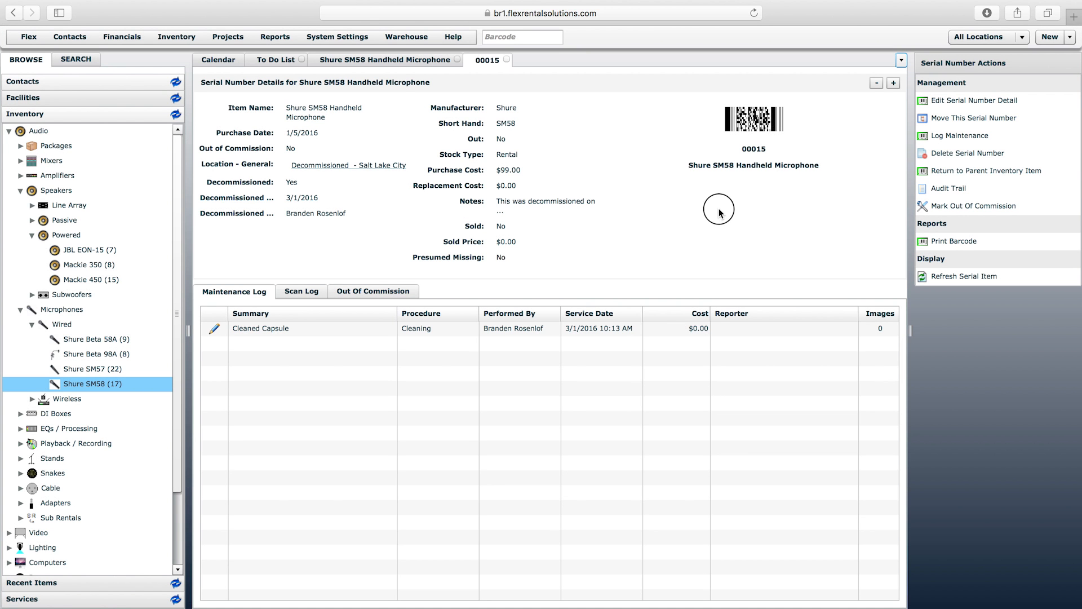
pyautogui.click(967, 157)
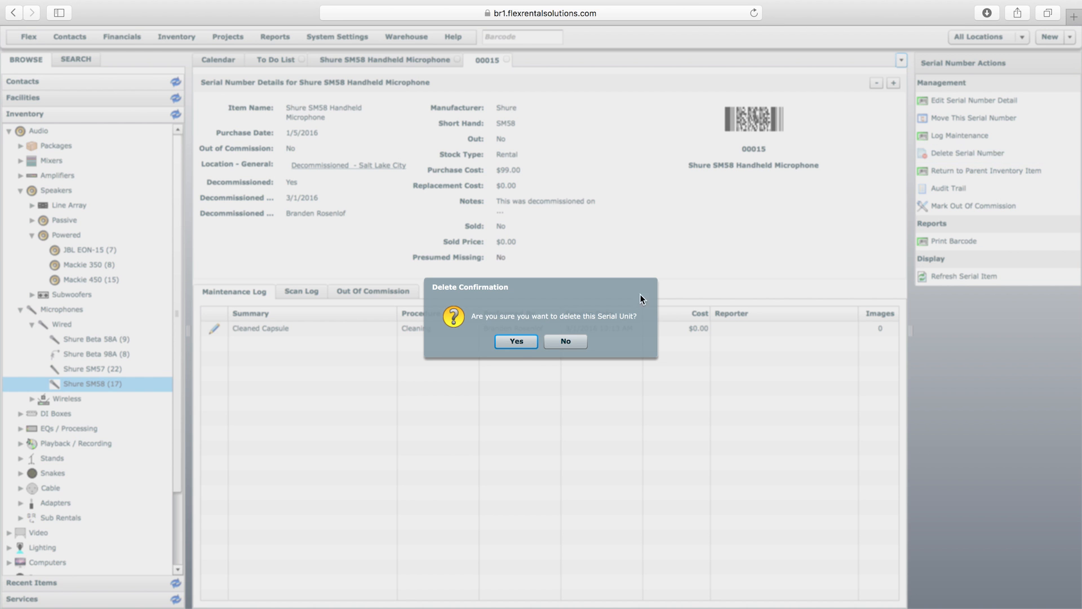
pyautogui.click(515, 339)
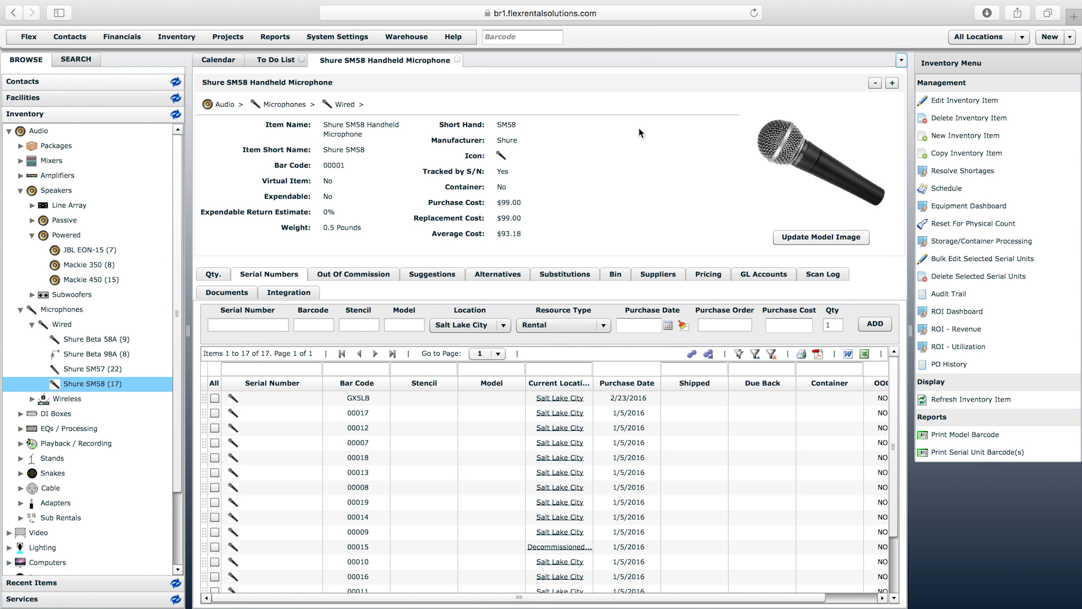
# Step: In the Inventory Manager, include deleted items, search item names for "shure" and open the deleted SM58 unit 00015DELETED
pyautogui.click(185, 38)
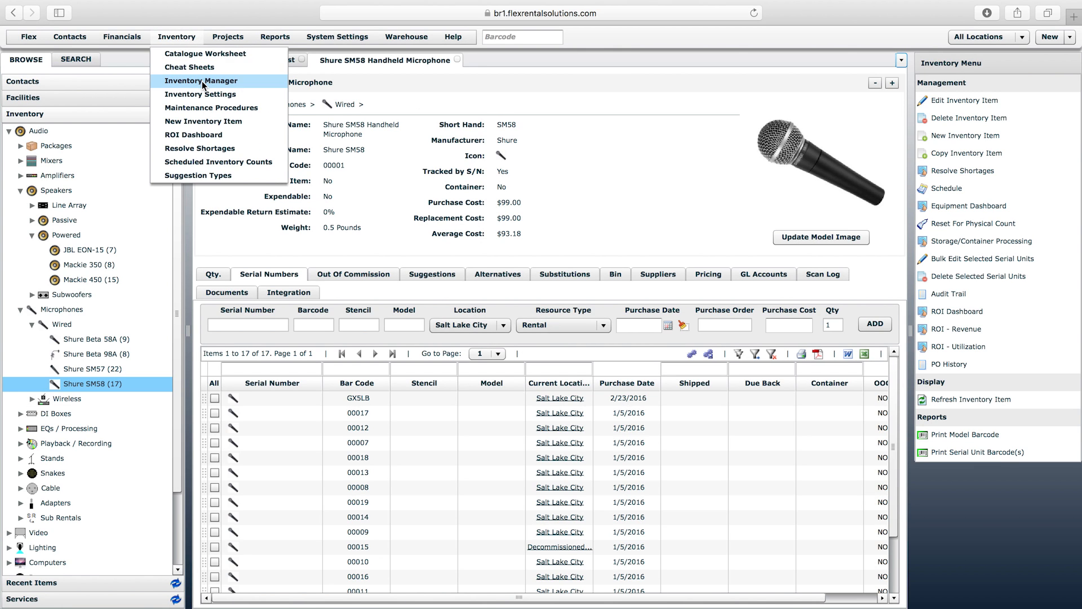
pyautogui.click(202, 81)
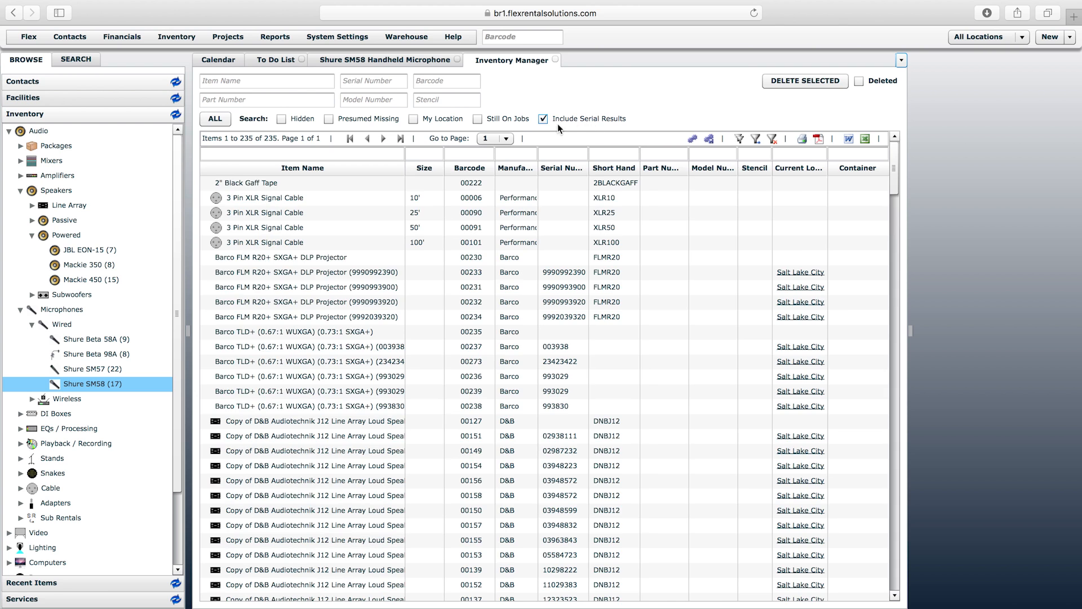
pyautogui.click(859, 81)
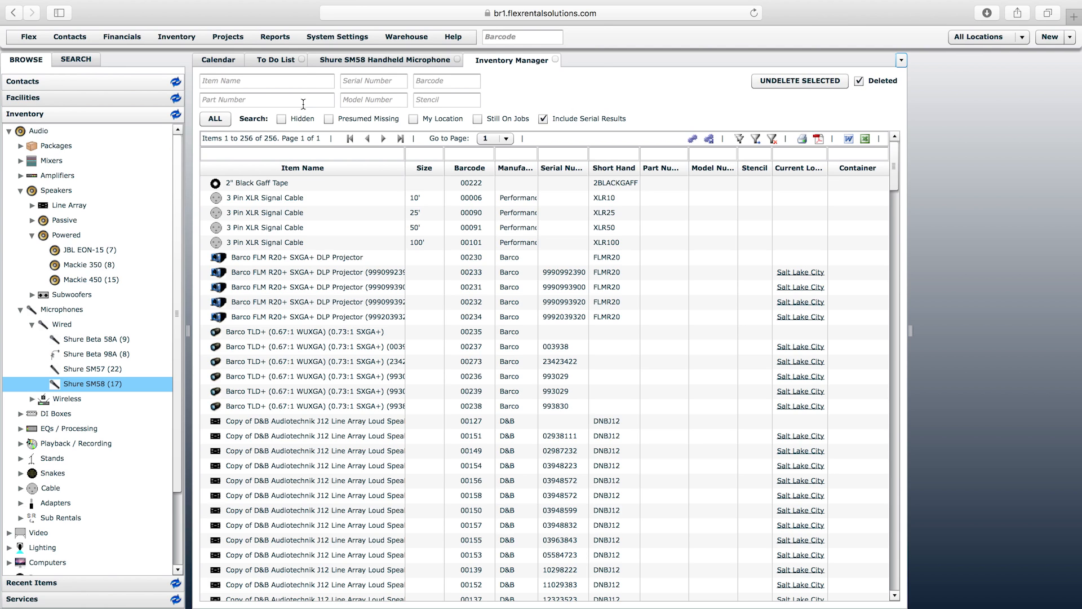
pyautogui.click(300, 83)
pyautogui.write('shure')
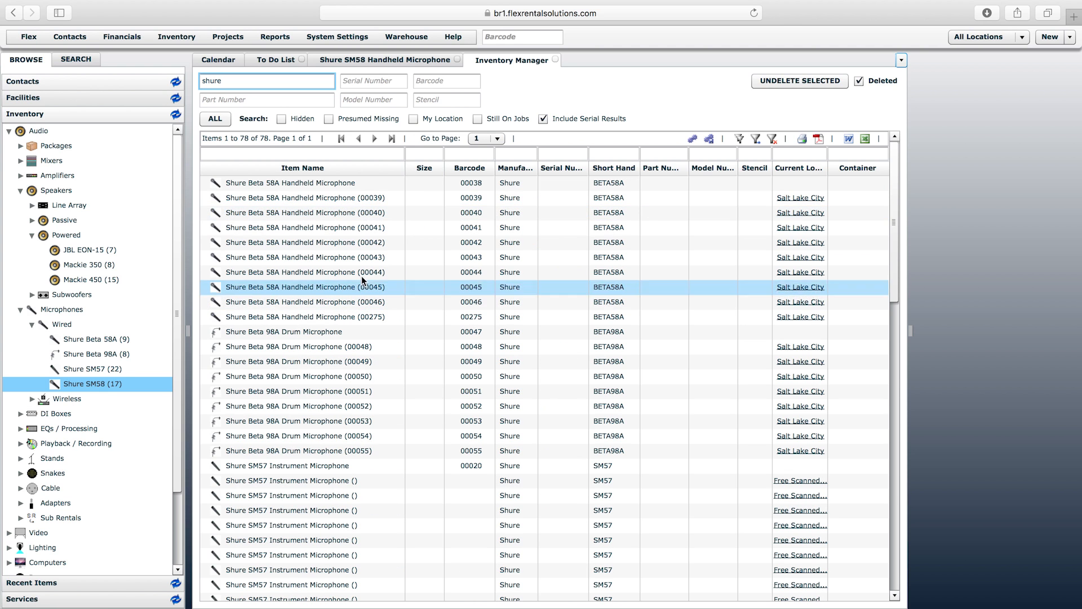
pyautogui.moveTo(894, 215); pyautogui.dragTo(874, 502)
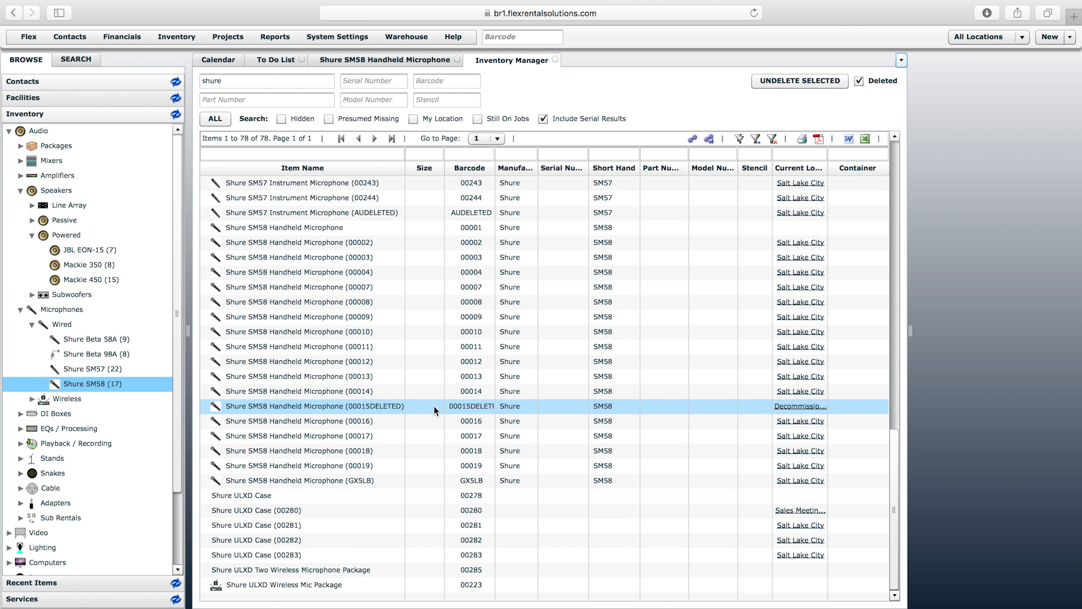
pyautogui.doubleClick(477, 408)
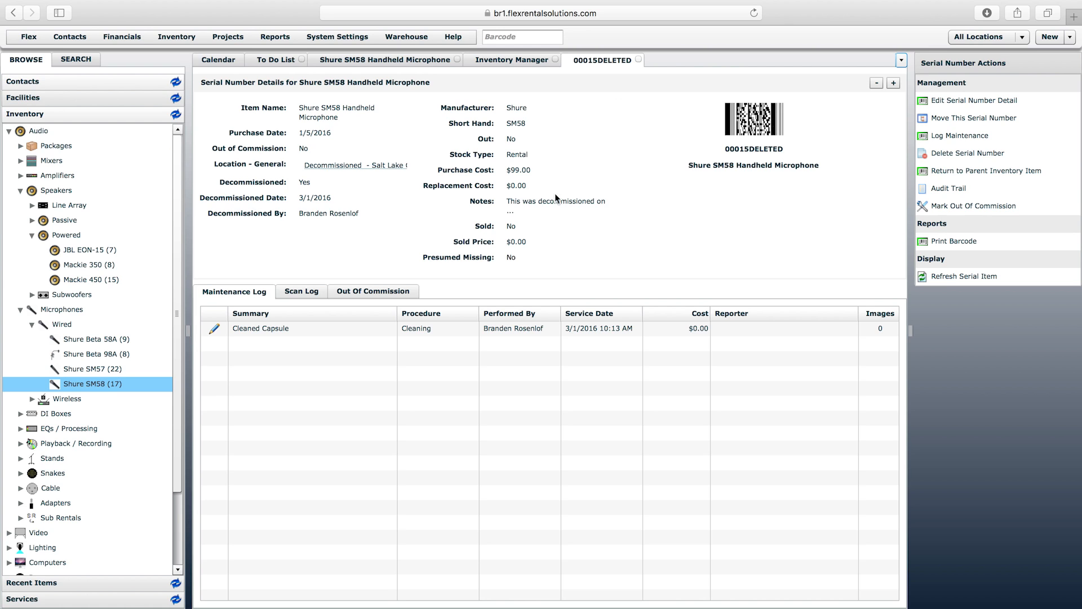
# Step: Close the deleted unit, the Inventory Manager and the SM58 item, and return to the Calendar
pyautogui.click(638, 60)
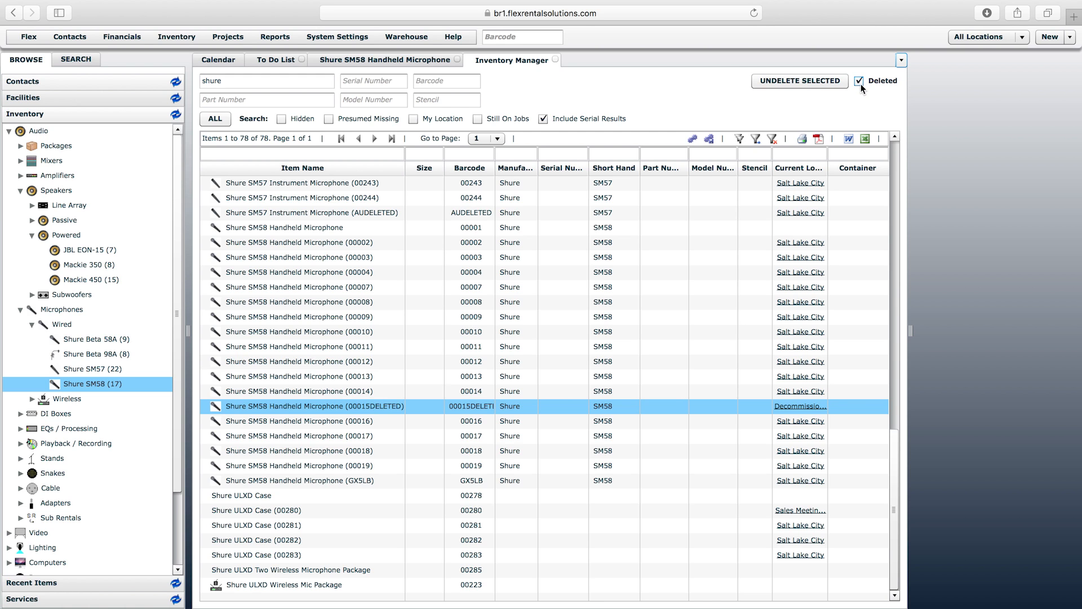
pyautogui.click(555, 59)
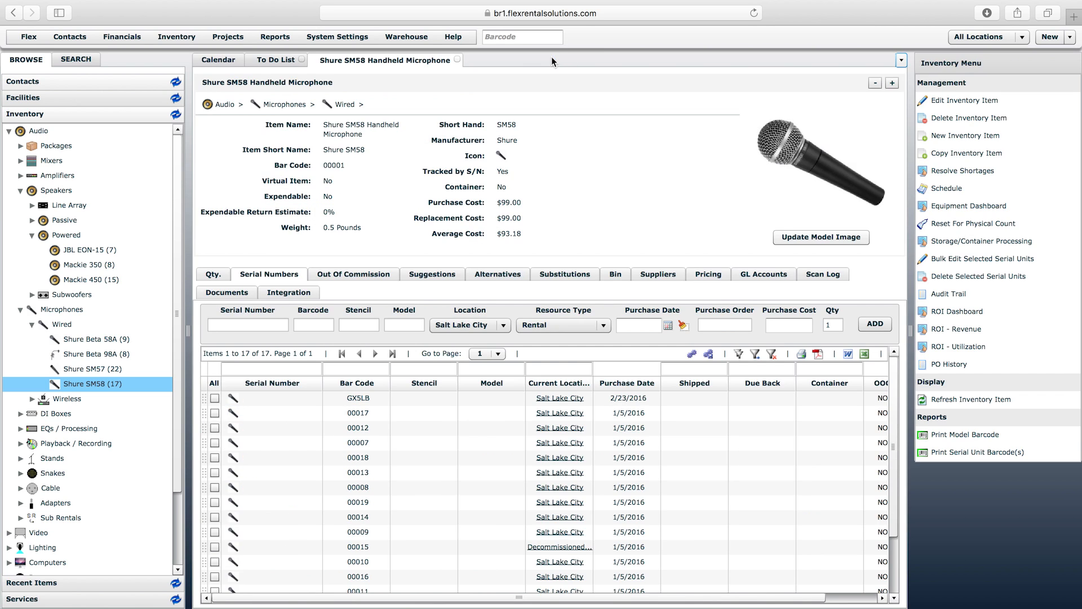
pyautogui.click(458, 59)
pyautogui.click(215, 61)
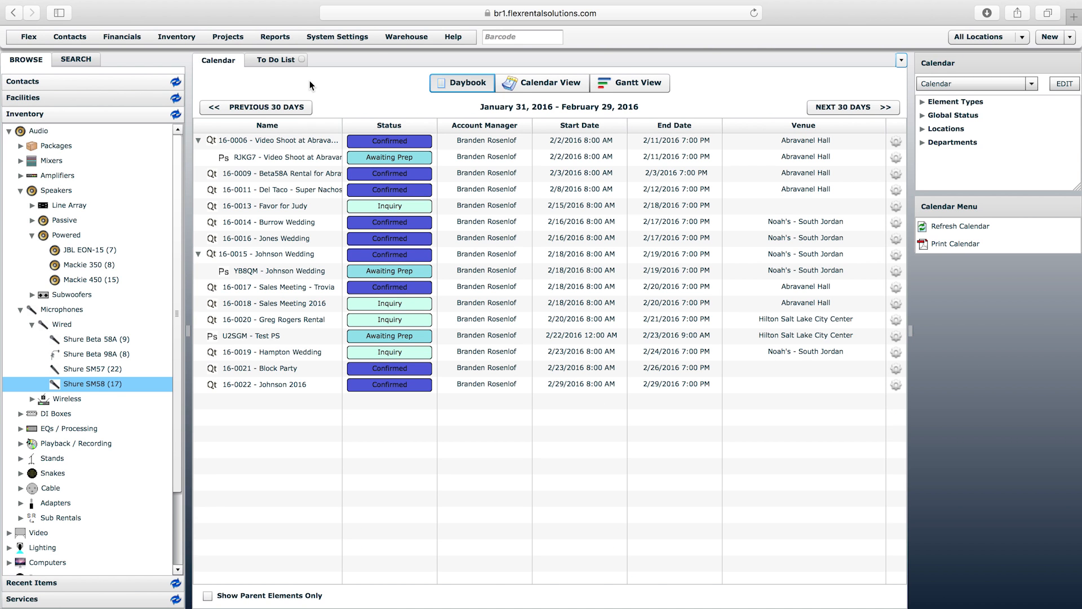
# Step: Open the Automated Functions settings and start a new automated function
pyautogui.click(360, 39)
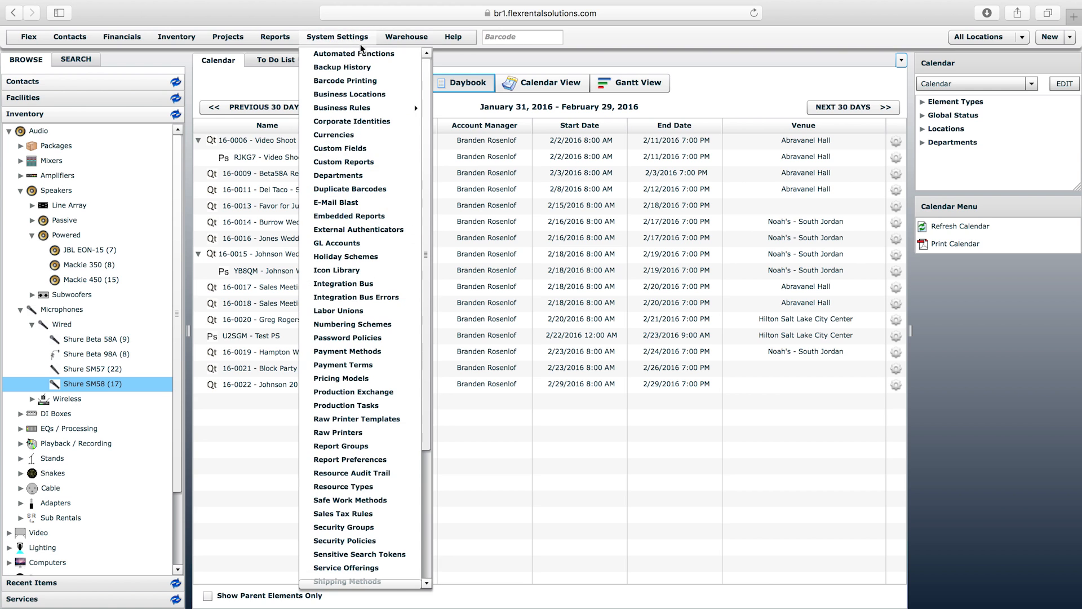
pyautogui.click(365, 54)
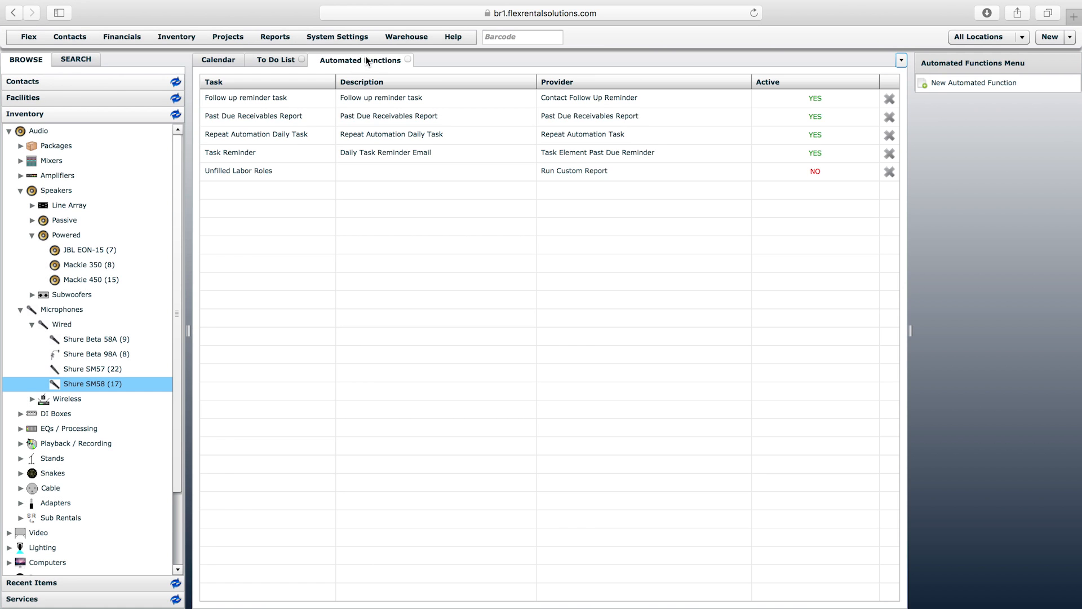
pyautogui.click(270, 171)
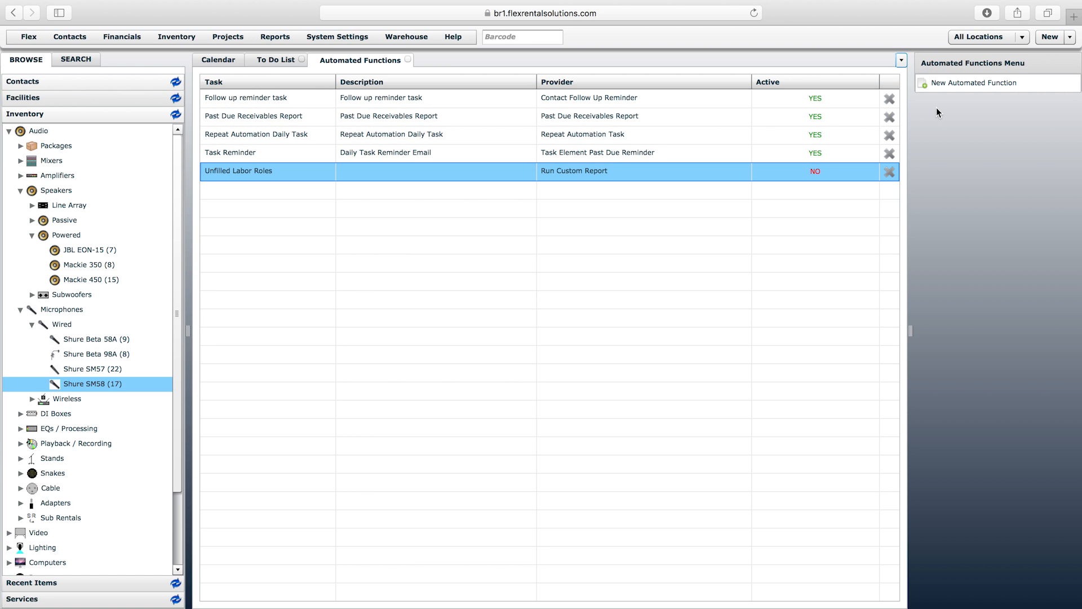
pyautogui.click(362, 43)
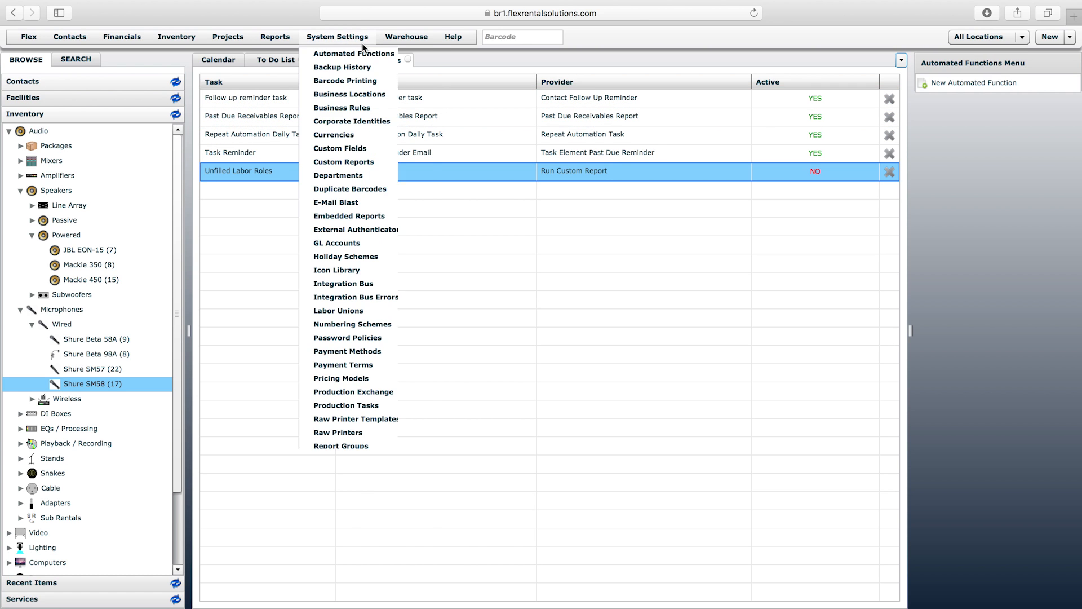
pyautogui.click(362, 43)
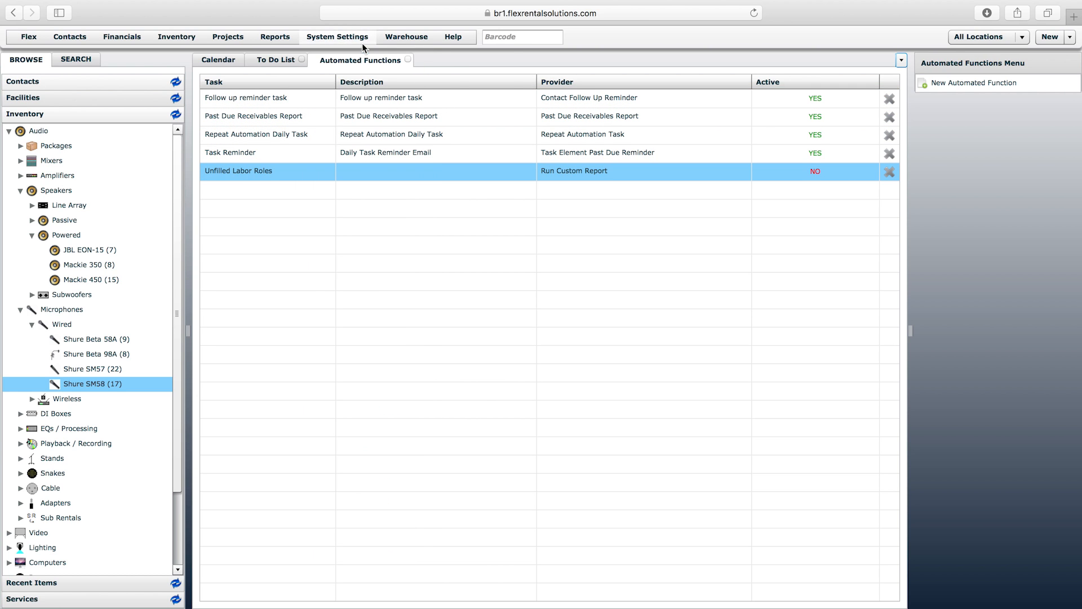
pyautogui.click(972, 84)
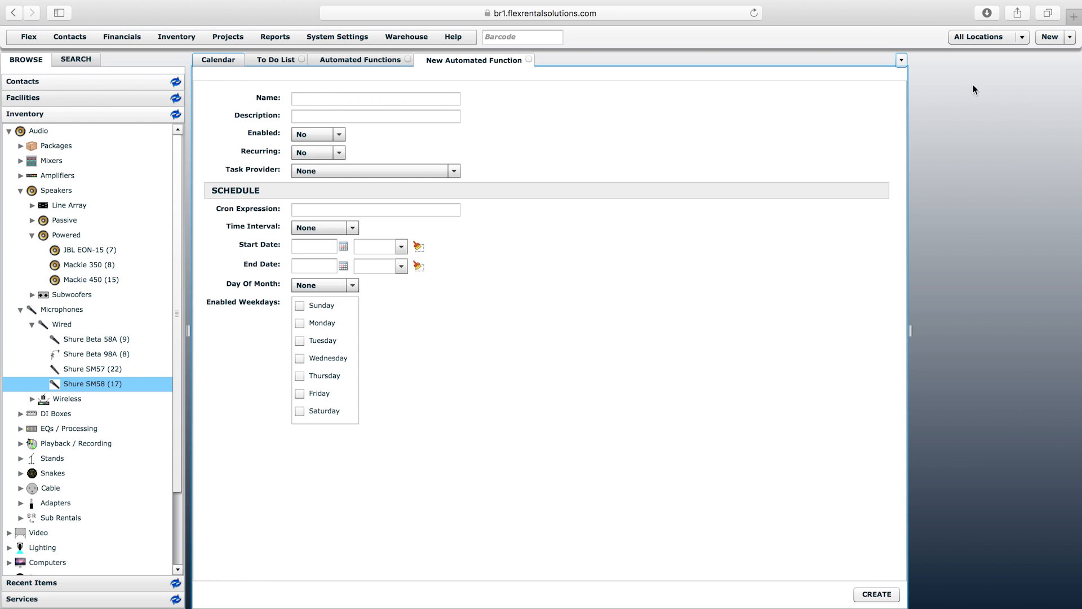
# Step: Name the function "Running the Maintenance Report", make it enabled and recurring, and choose Run Custom Report as its task provider
pyautogui.click(333, 101)
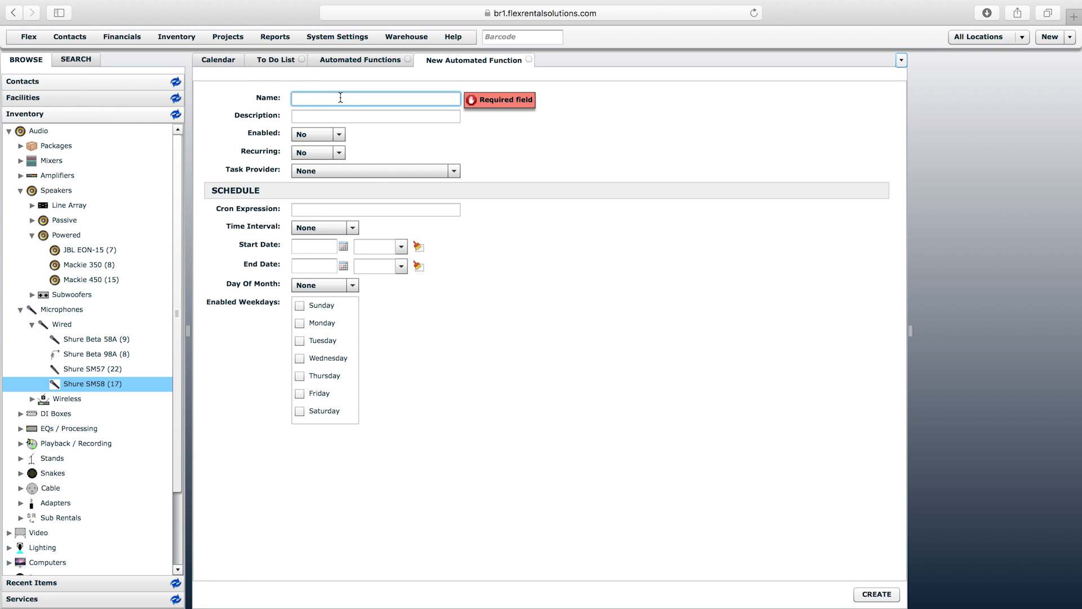
pyautogui.write('Running the Maintenance Report')
pyautogui.click(353, 117)
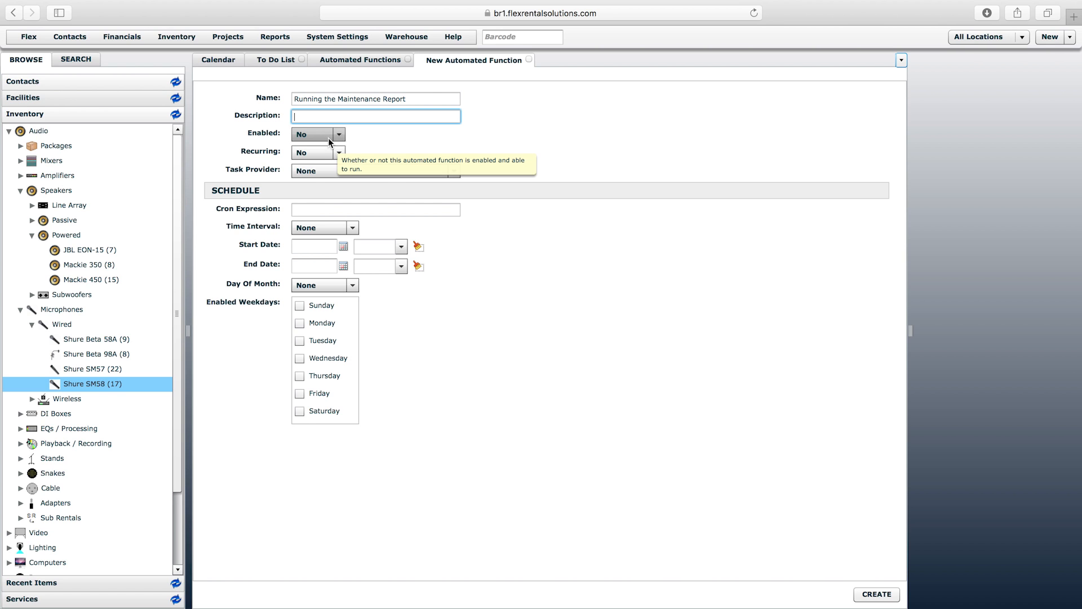
pyautogui.click(330, 136)
pyautogui.click(322, 159)
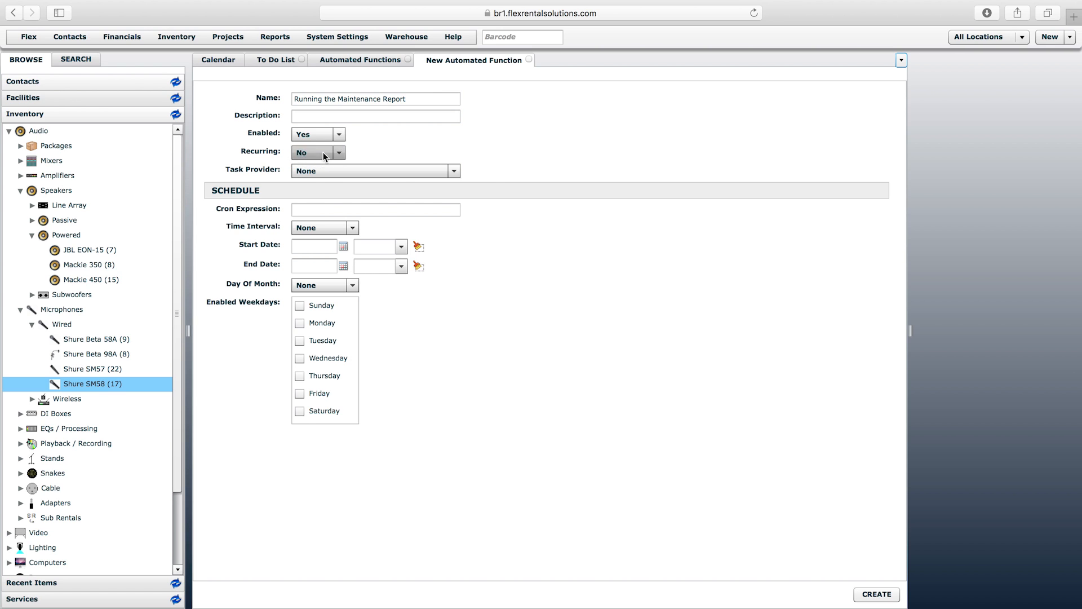
pyautogui.click(316, 153)
pyautogui.click(313, 178)
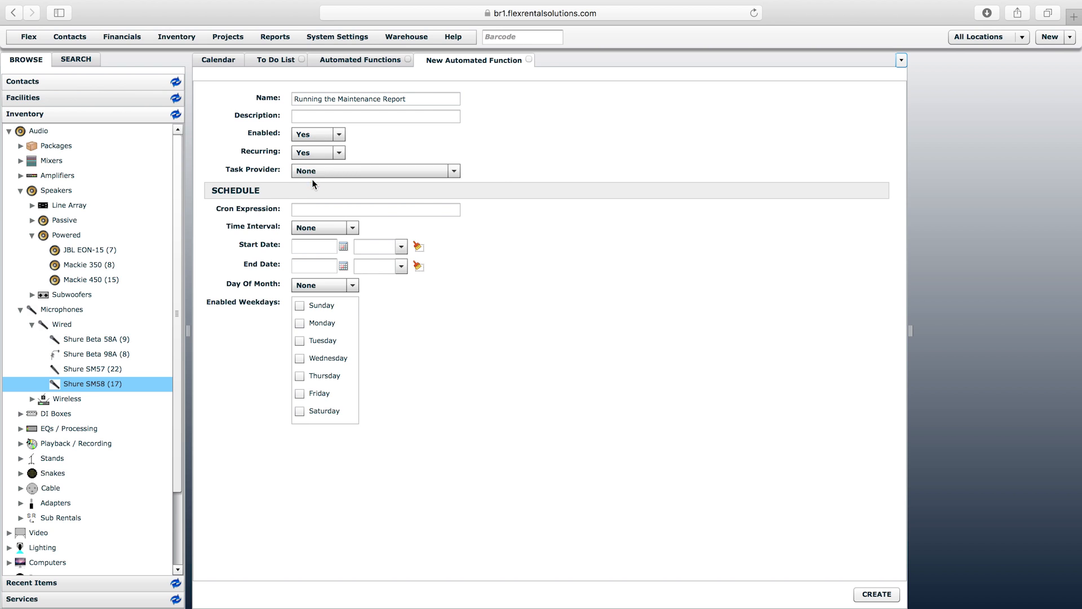
pyautogui.click(324, 170)
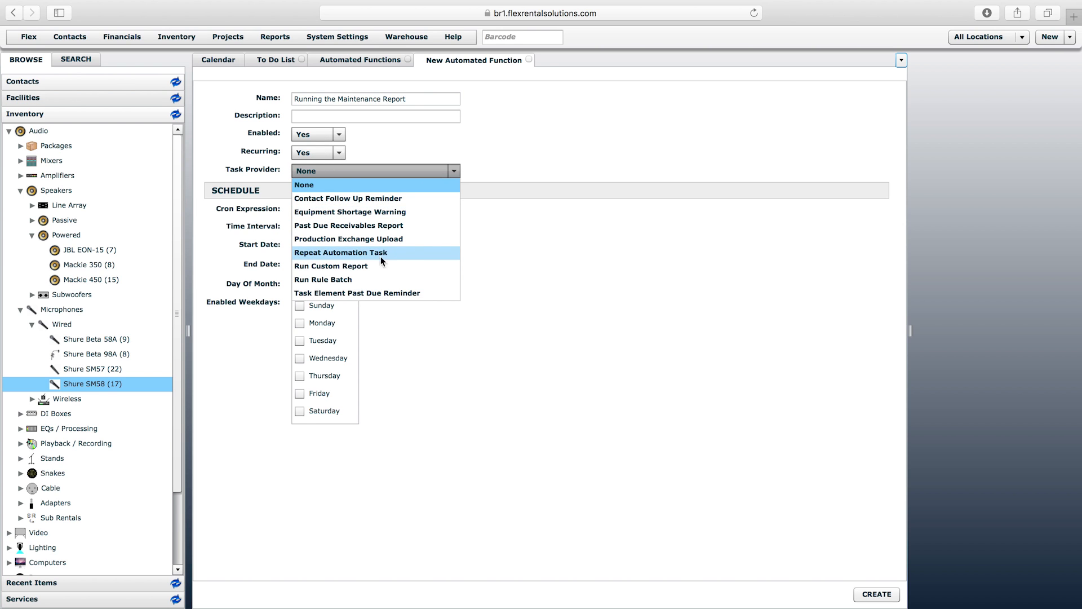
pyautogui.click(341, 270)
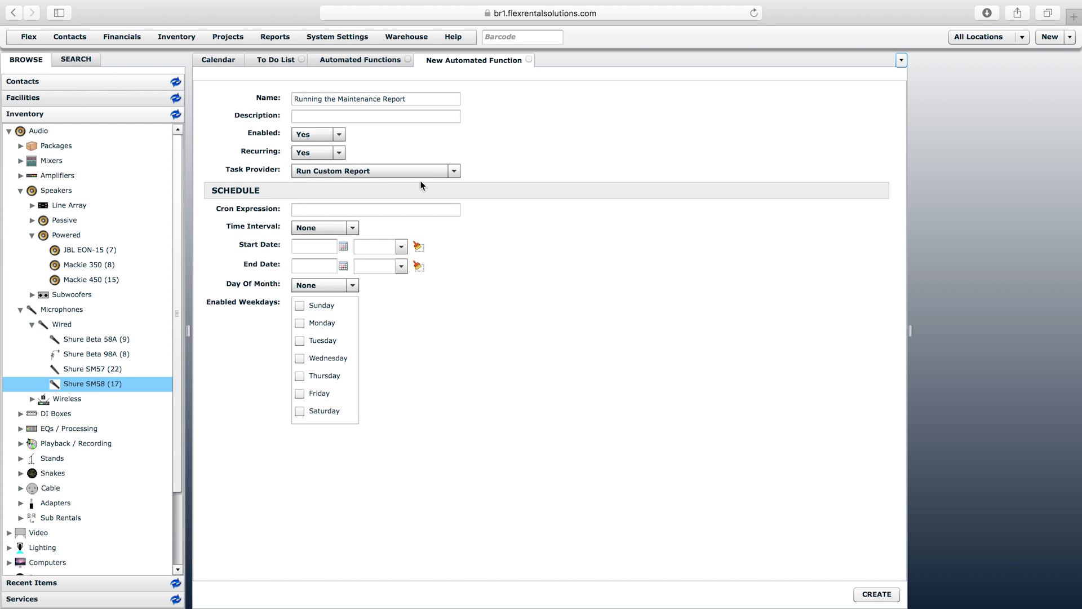
# Step: Schedule the function weekly on Mondays, starting 03/01/2016 at 7:30 AM, and create it
pyautogui.click(327, 229)
pyautogui.click(333, 282)
pyautogui.click(345, 248)
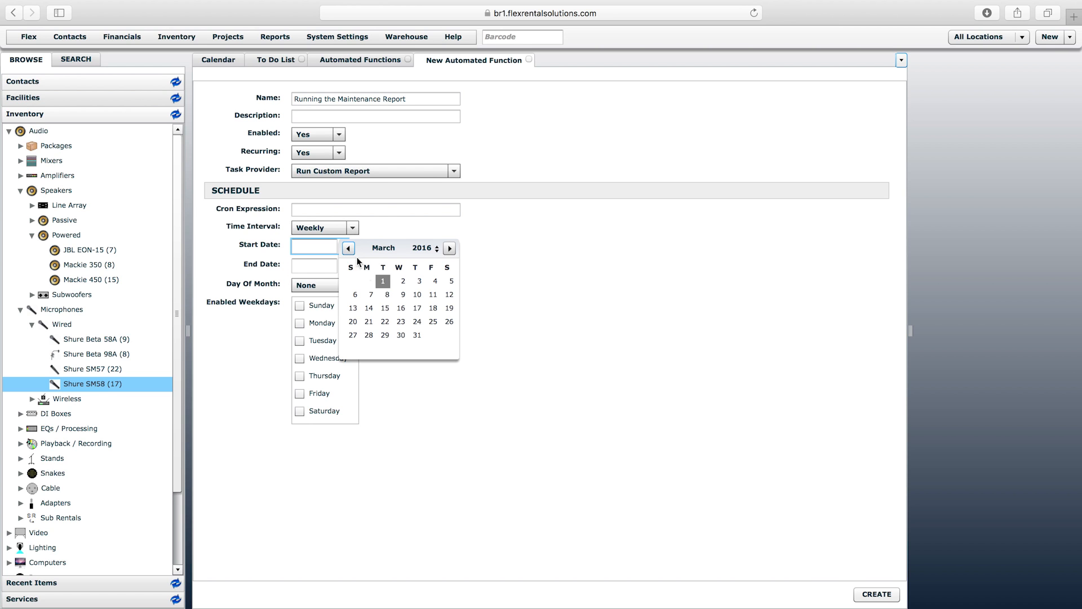
pyautogui.click(383, 281)
pyautogui.click(300, 323)
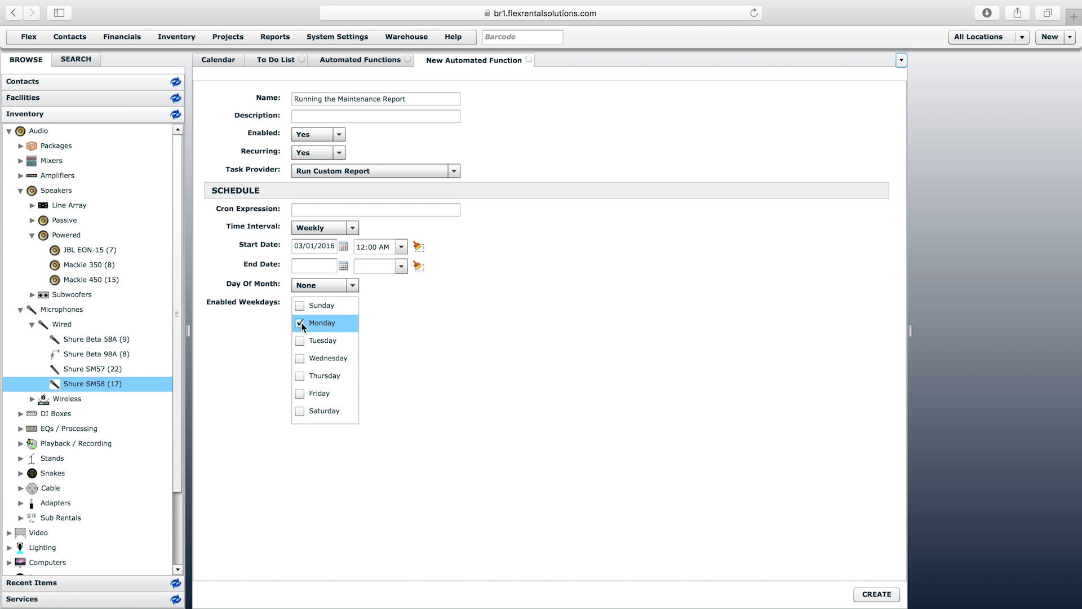
pyautogui.click(402, 247)
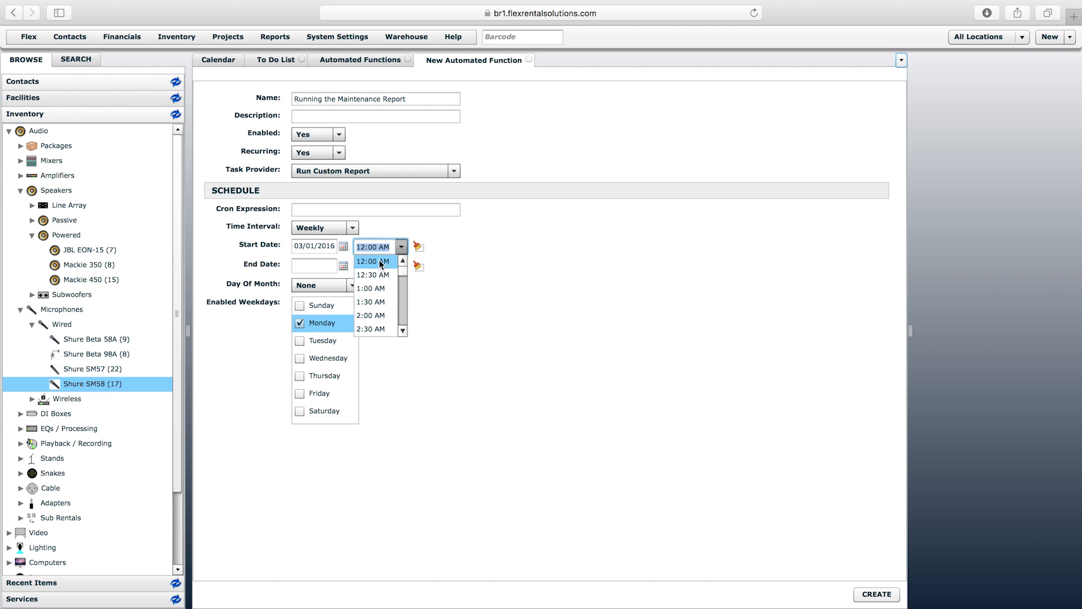
pyautogui.click(401, 303)
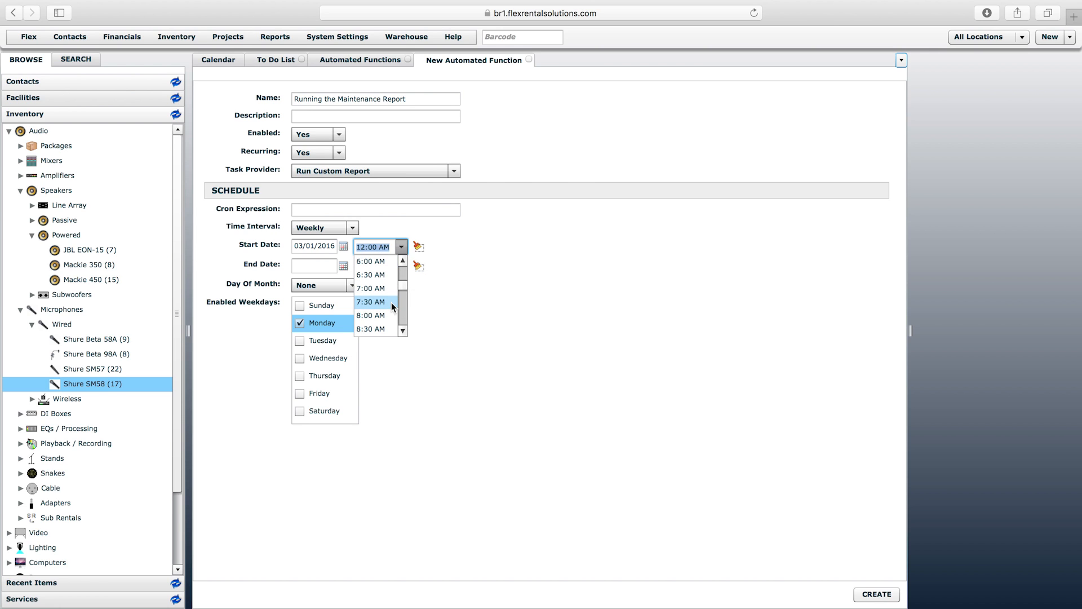
pyautogui.click(373, 303)
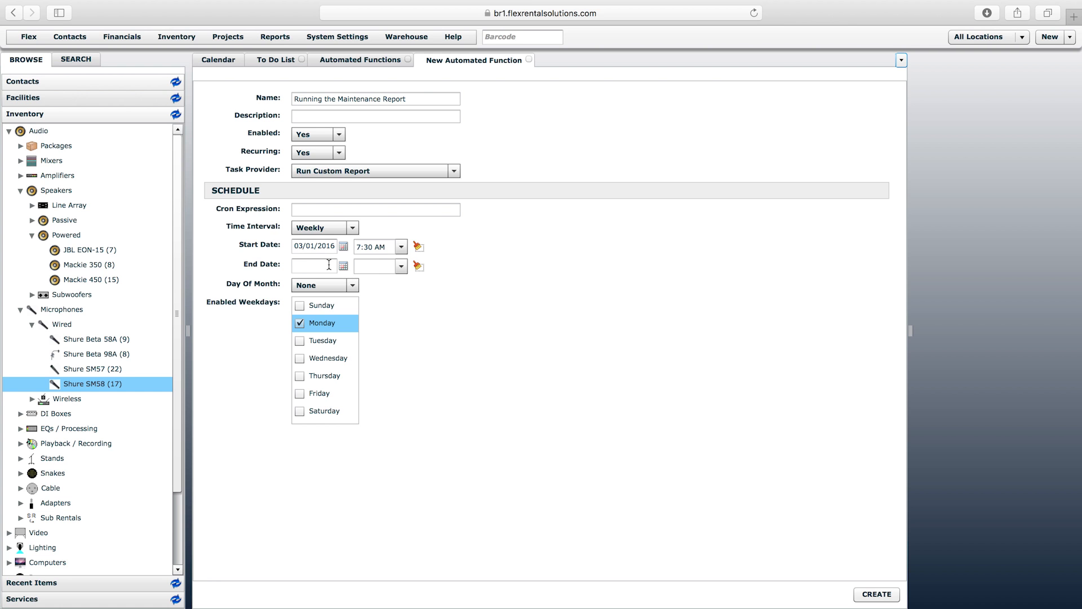
pyautogui.click(882, 594)
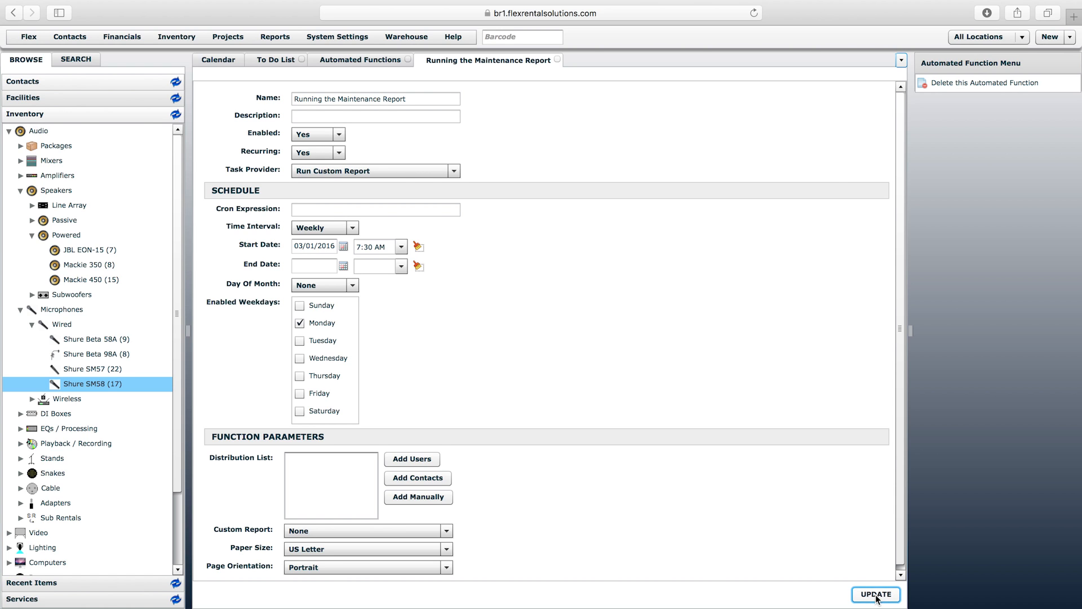
# Step: Choose Maintenance Report as the custom report in the function parameters
pyautogui.moveTo(900, 473); pyautogui.dragTo(900, 496)
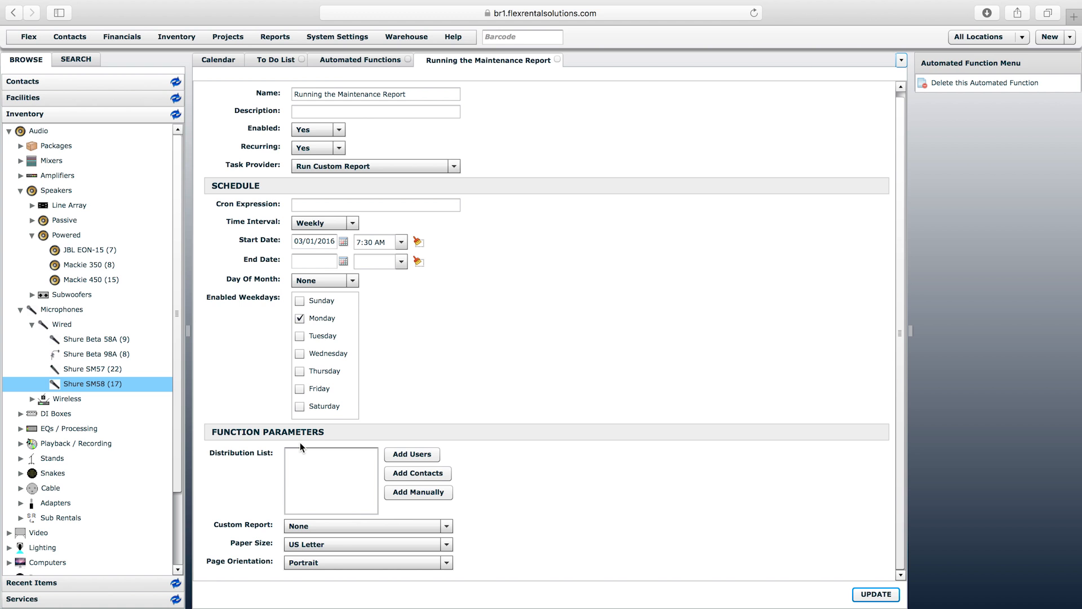
pyautogui.click(340, 525)
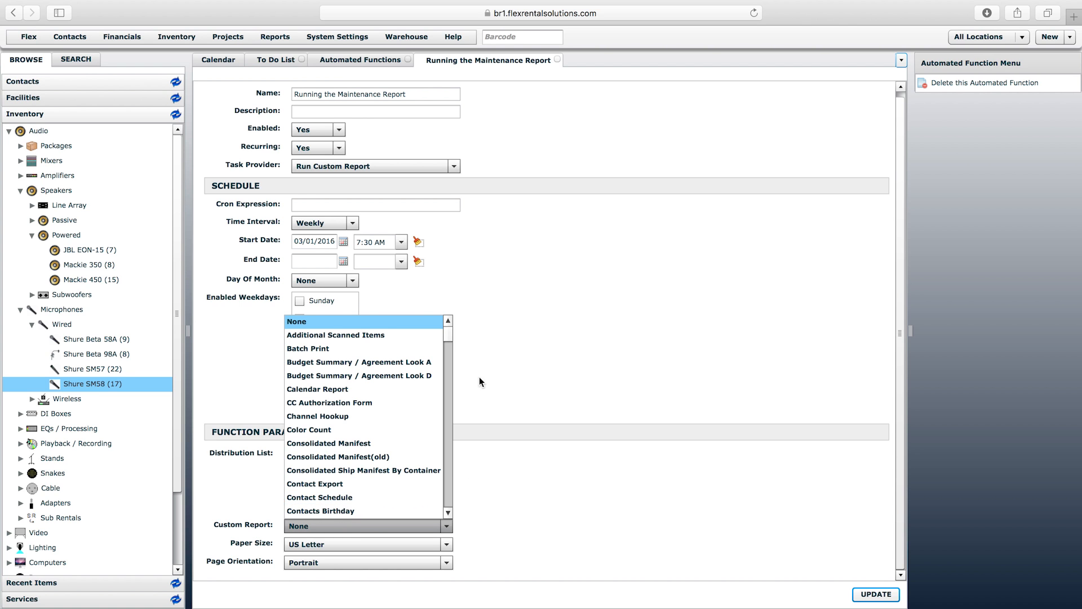
pyautogui.moveTo(449, 337); pyautogui.dragTo(455, 407)
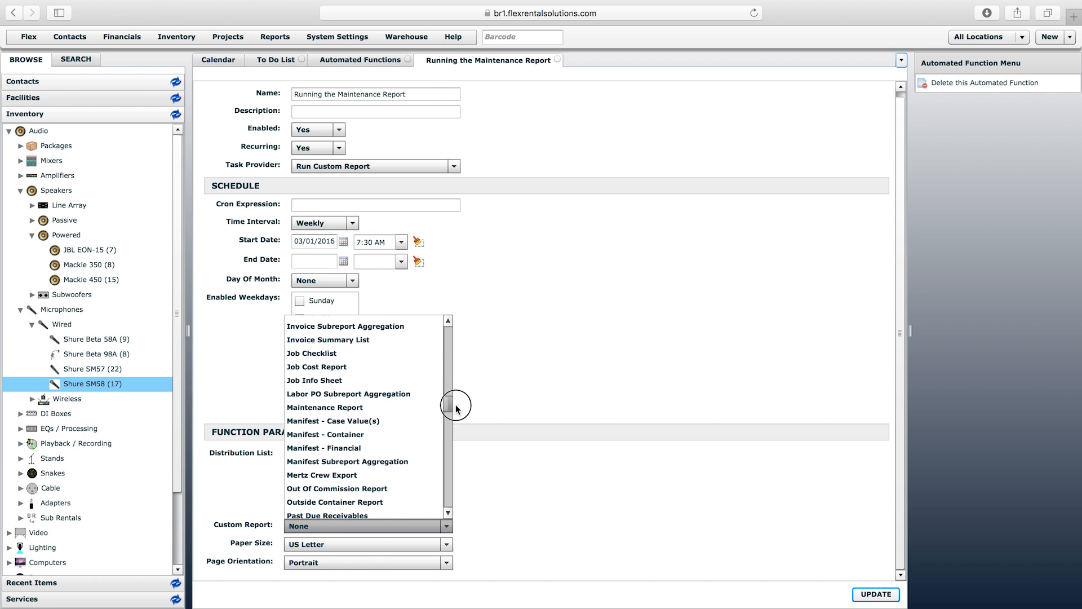
pyautogui.click(374, 407)
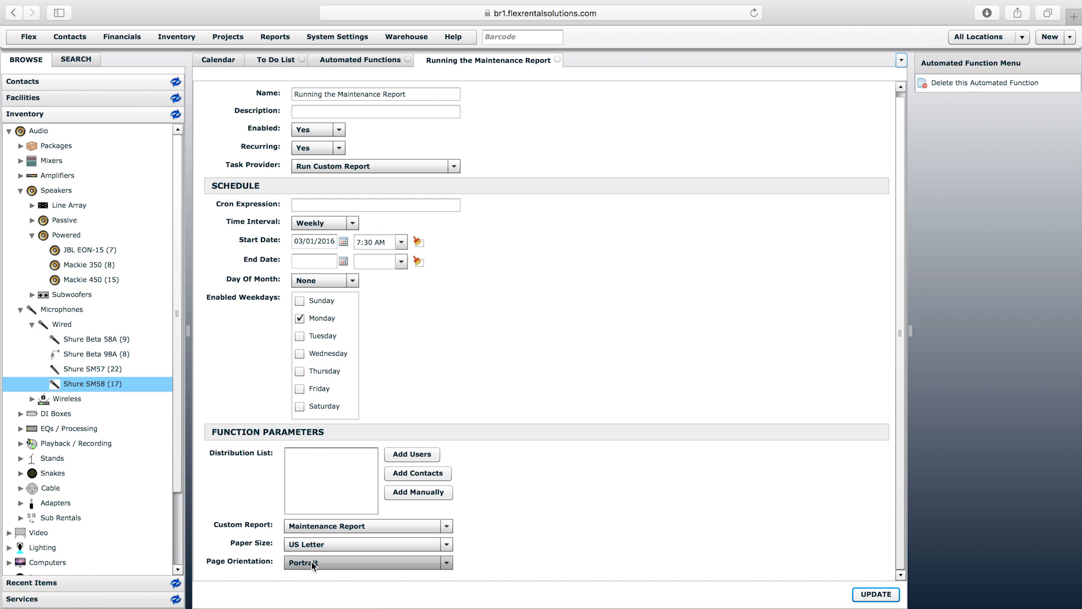
# Step: Add the third and fourth listed users to the distribution list and update the automated function
pyautogui.click(413, 454)
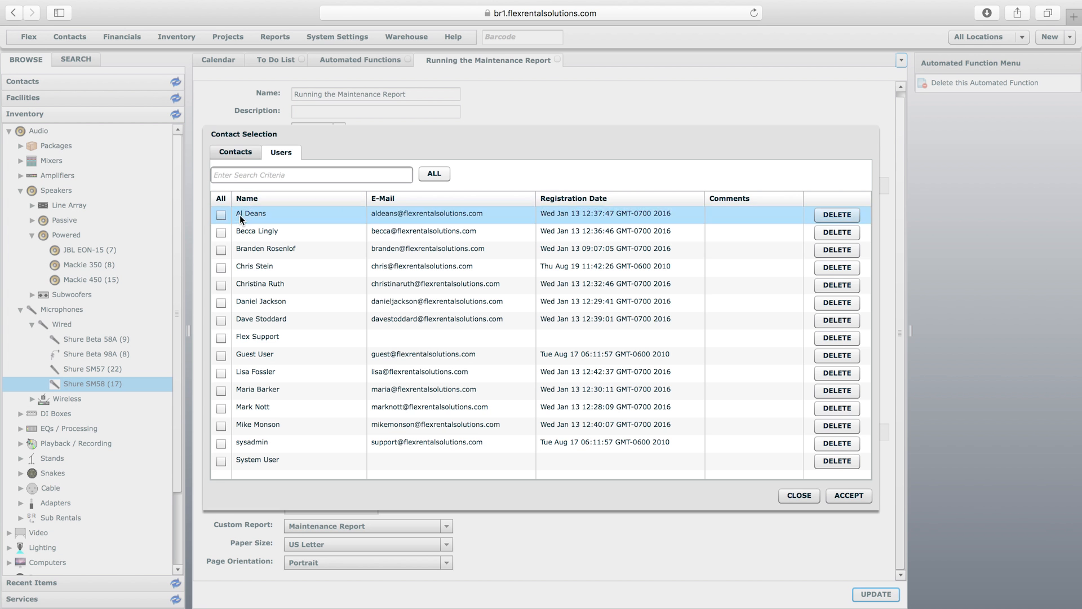
pyautogui.doubleClick(269, 249)
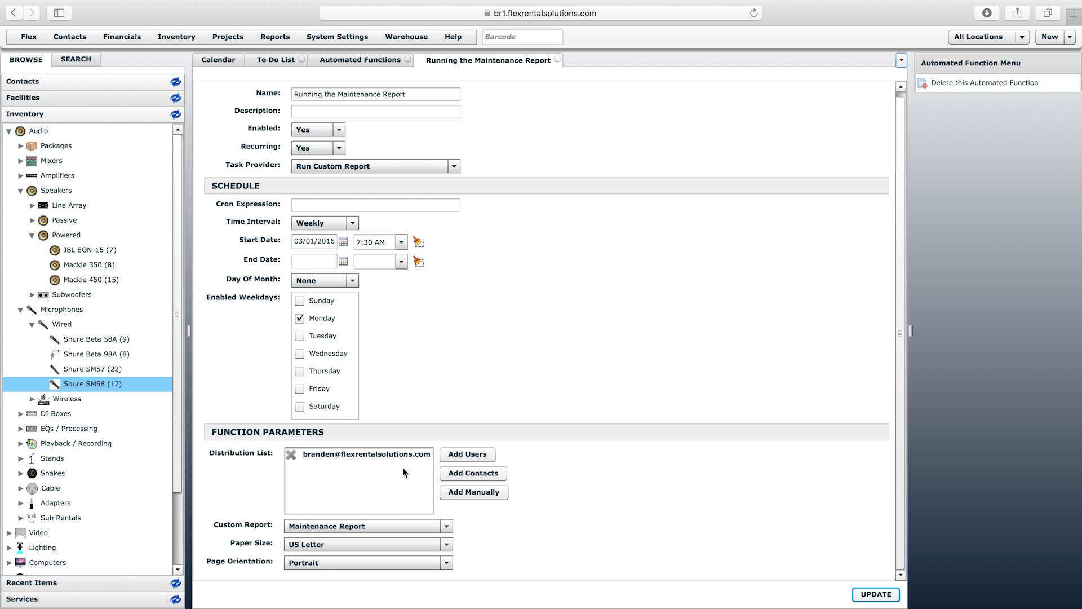
pyautogui.click(453, 454)
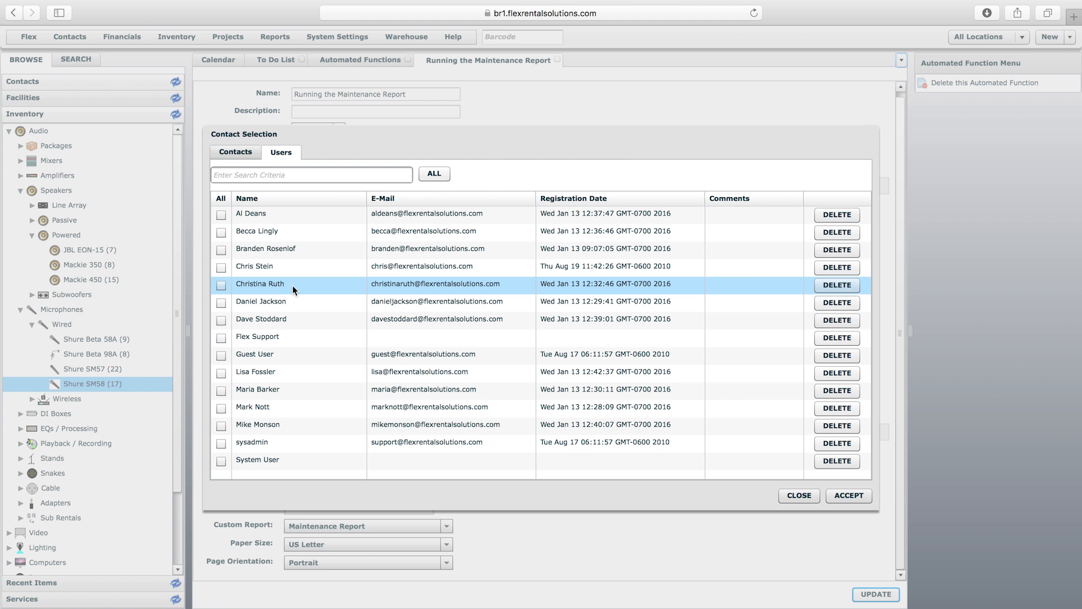
pyautogui.click(256, 269)
pyautogui.click(257, 268)
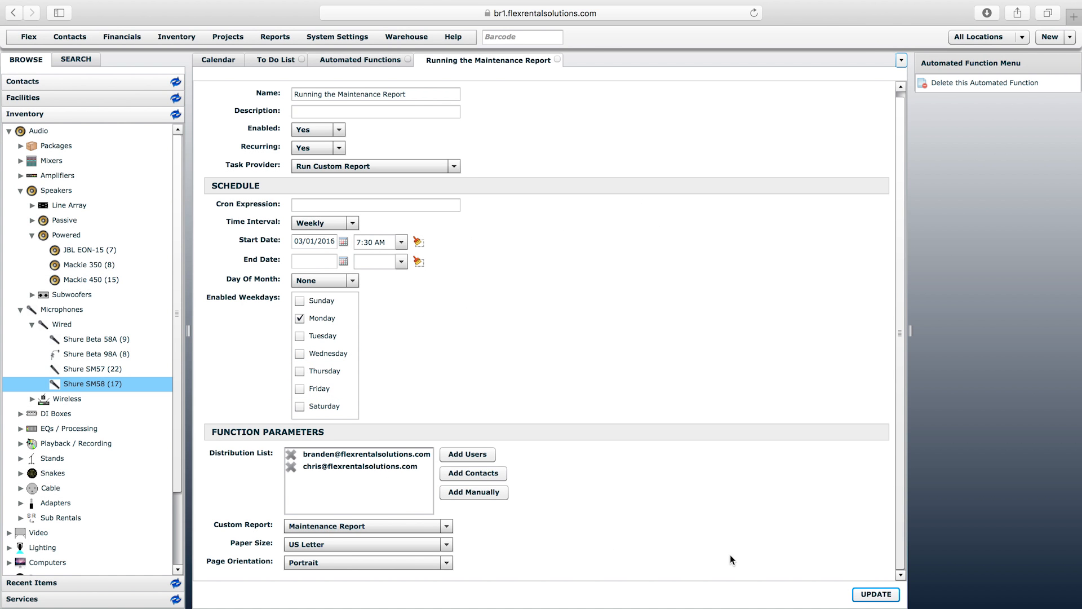
pyautogui.click(882, 599)
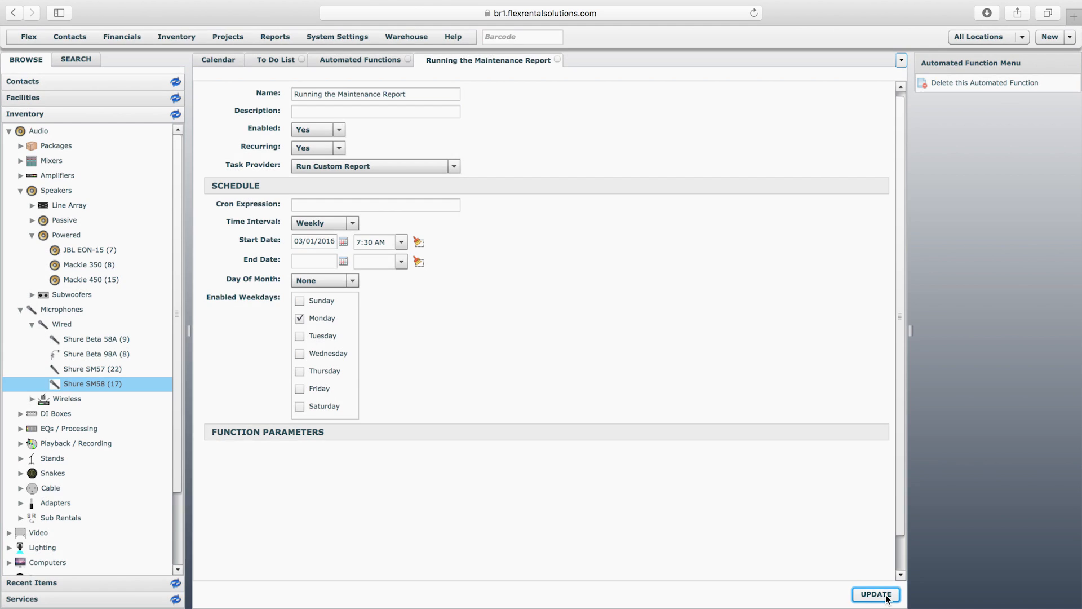
# Step: Set the Maintenance Report's date range in the function parameters from 02/01/2016 to 03/01/2016
pyautogui.scroll(-2, 898, 452)
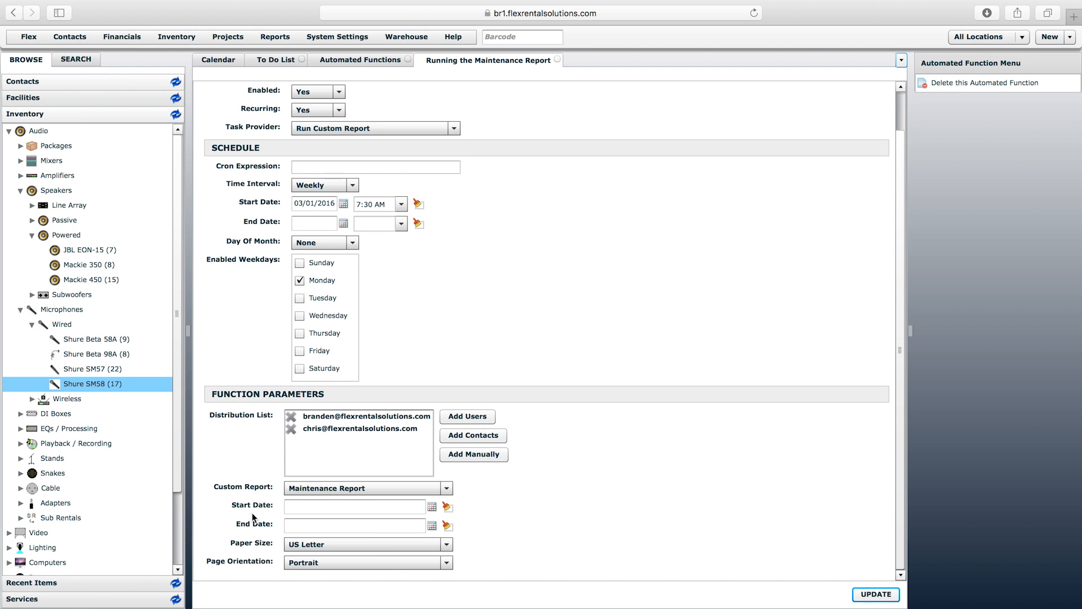
pyautogui.click(334, 524)
pyautogui.click(432, 506)
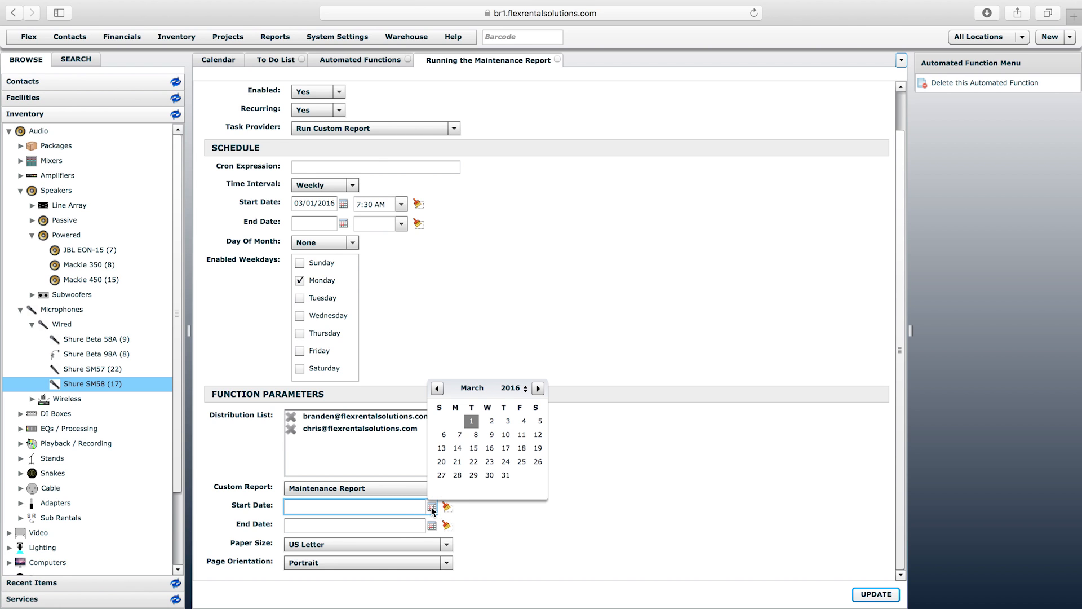
pyautogui.click(436, 389)
pyautogui.click(458, 421)
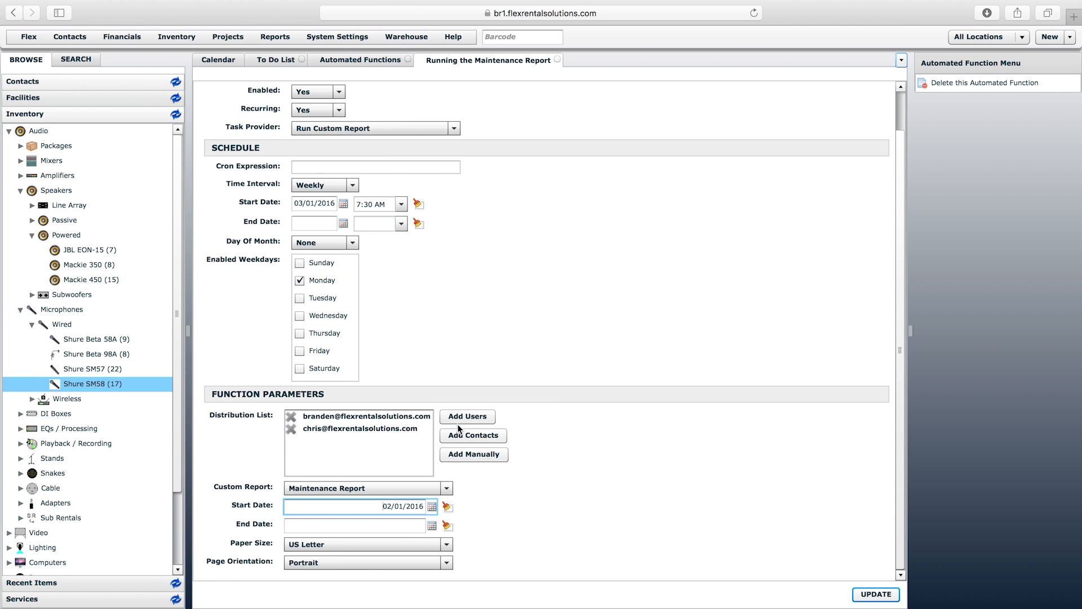
pyautogui.click(432, 525)
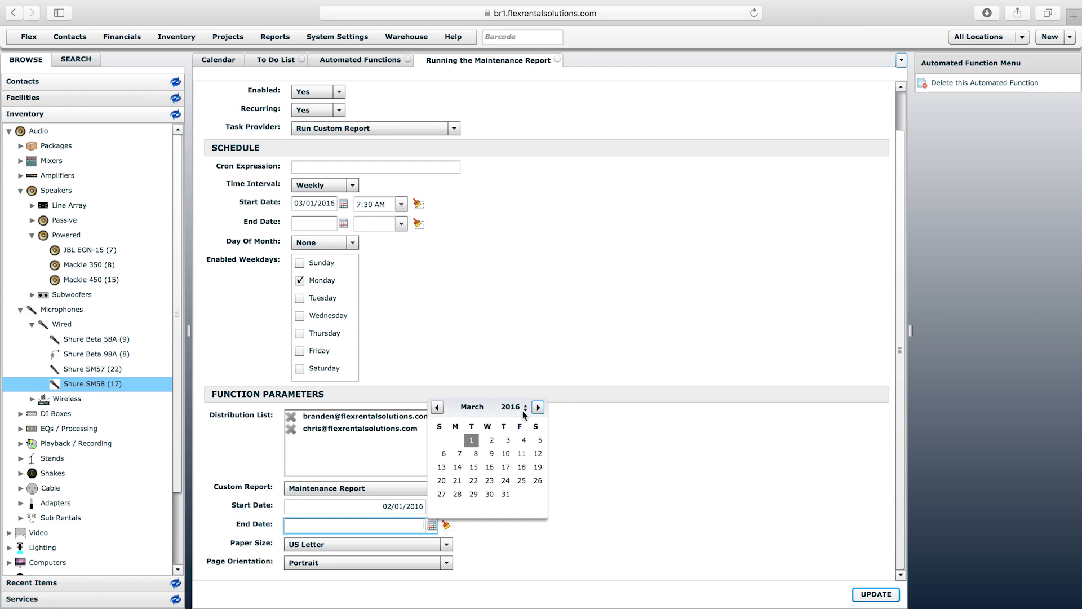
pyautogui.click(471, 438)
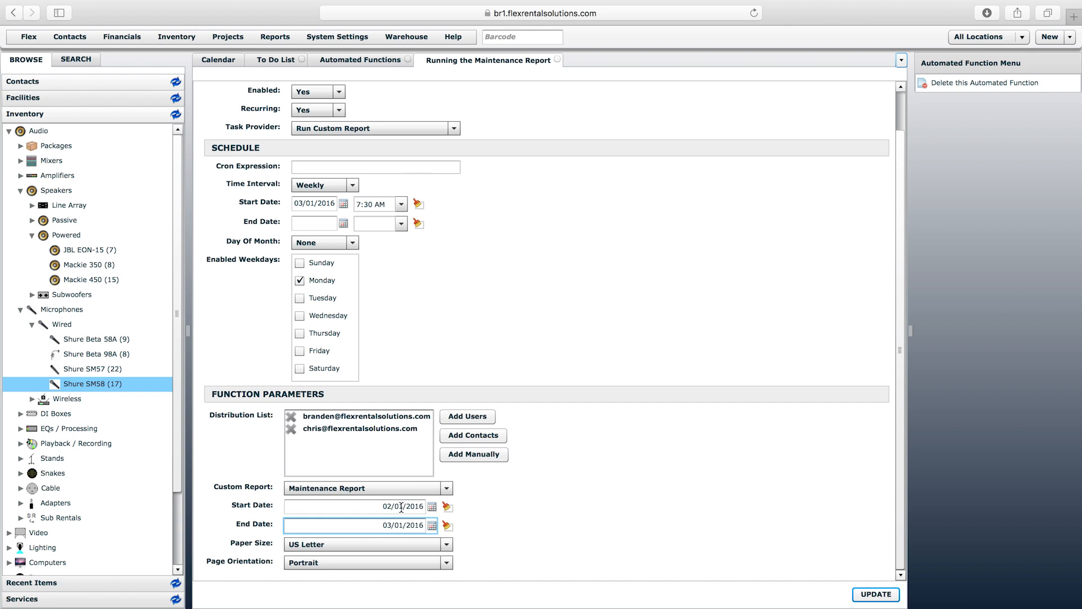
# Step: Clear the end date and the start date of the Maintenance Report parameters
pyautogui.click(447, 525)
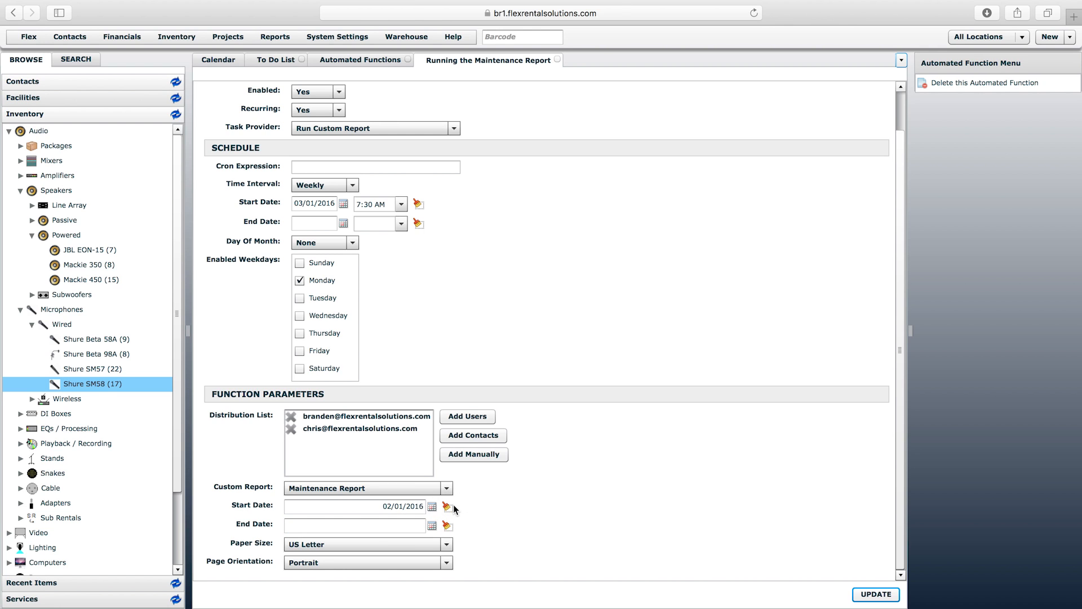
pyautogui.click(447, 506)
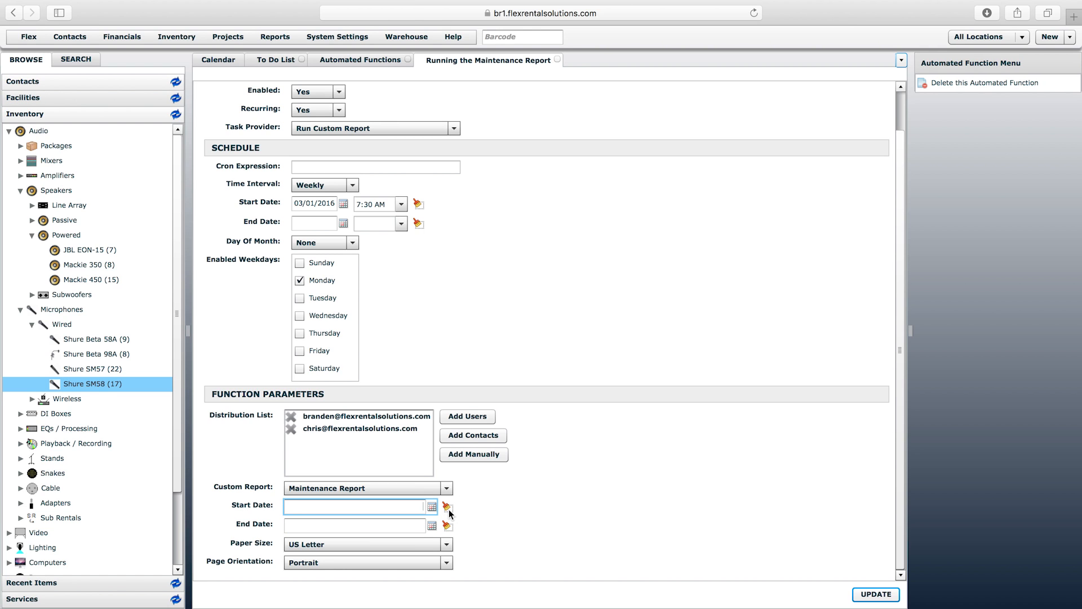
pyautogui.click(468, 508)
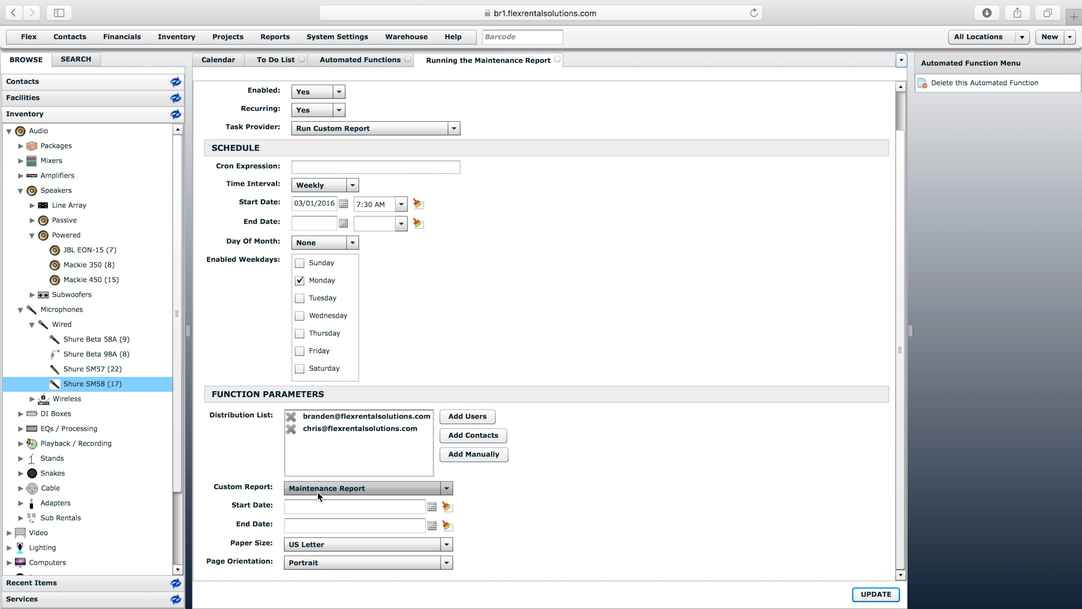
# Step: Try to update the automated function with the Maintenance Report's start and end dates left blank
pyautogui.click(355, 507)
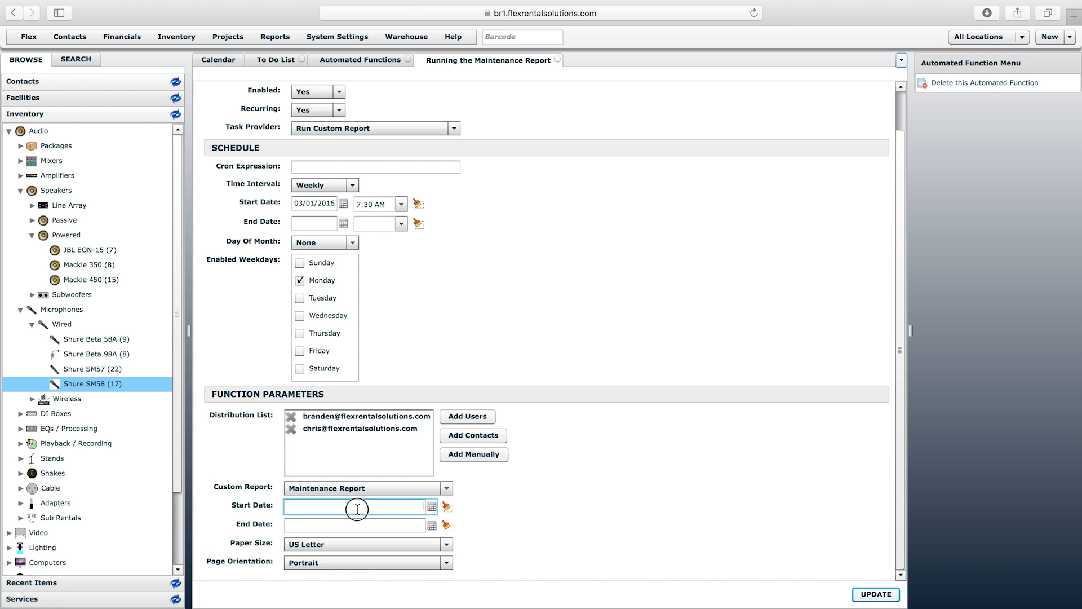
pyautogui.click(357, 526)
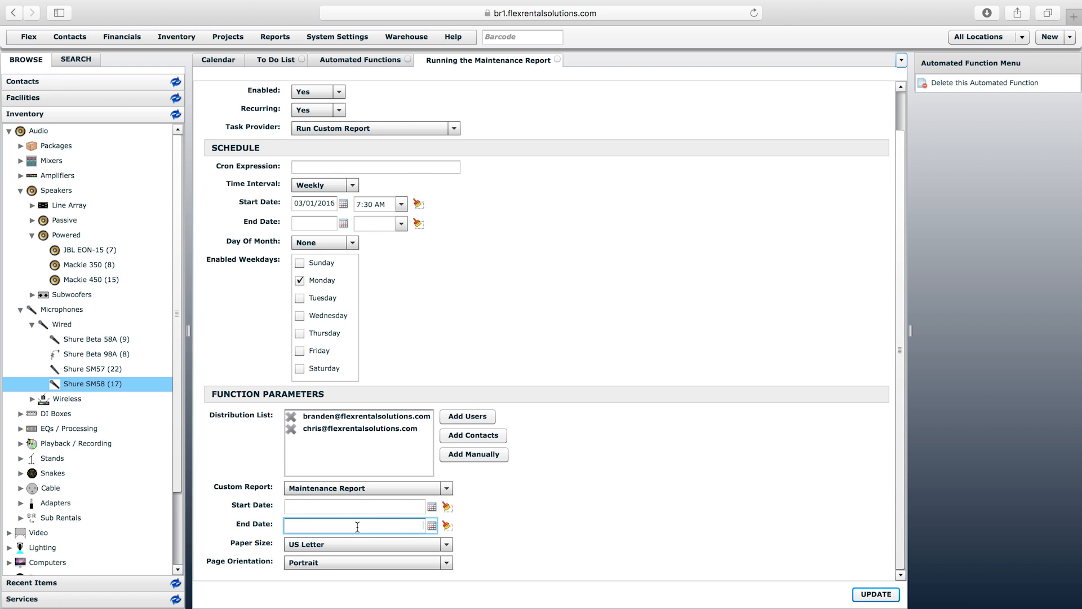
pyautogui.click(491, 505)
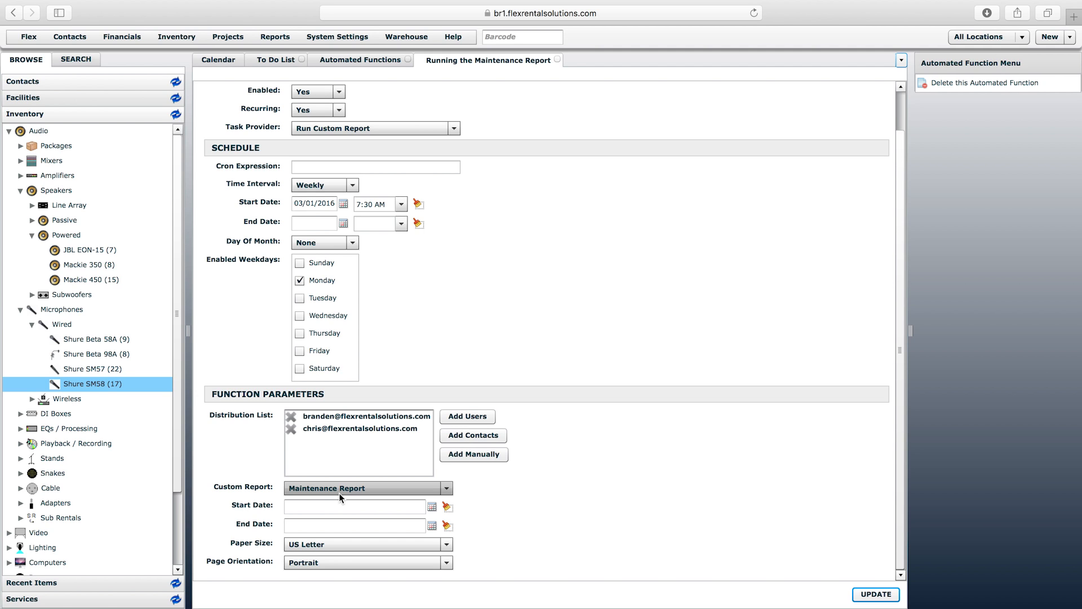
pyautogui.click(874, 598)
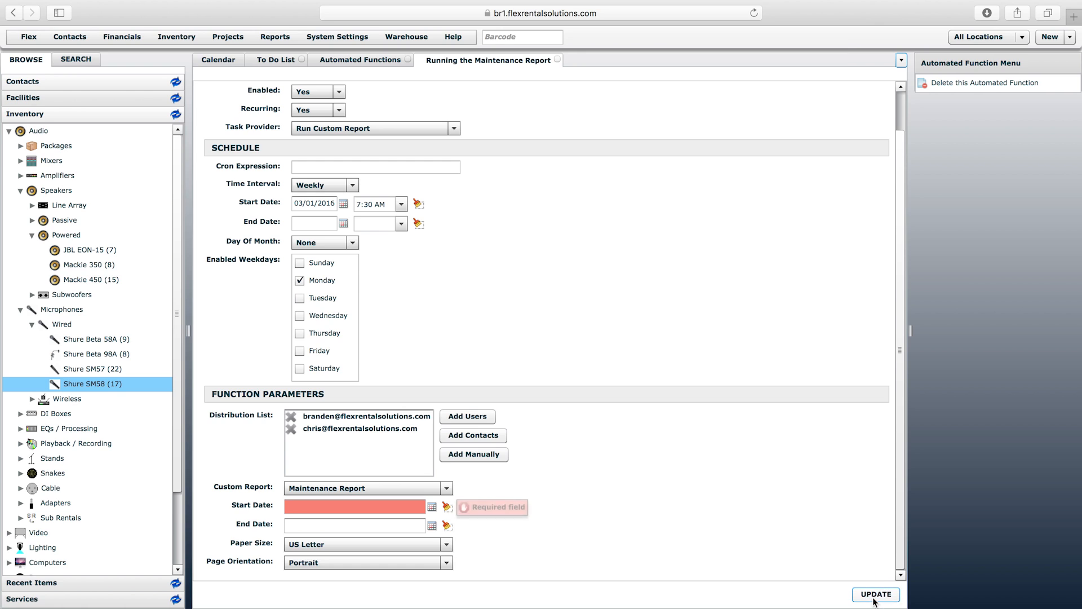
pyautogui.click(447, 507)
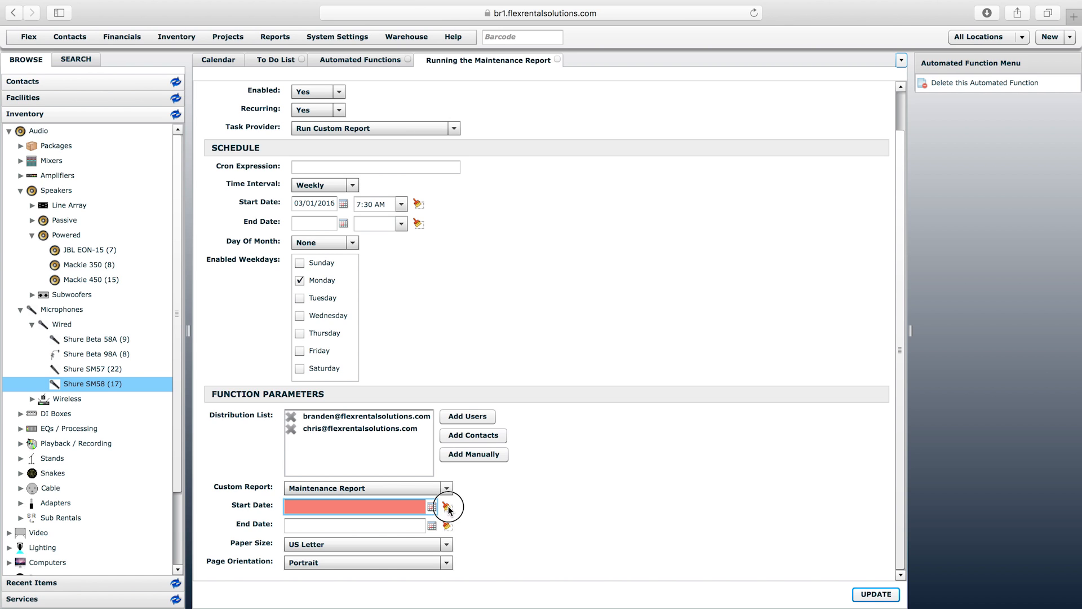
pyautogui.click(447, 526)
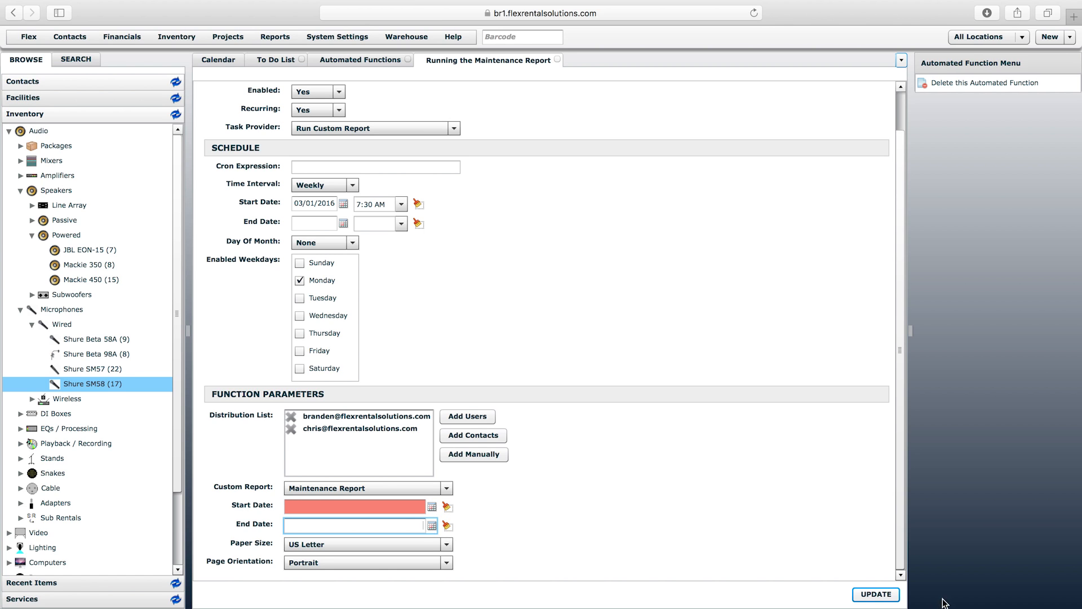
pyautogui.click(875, 594)
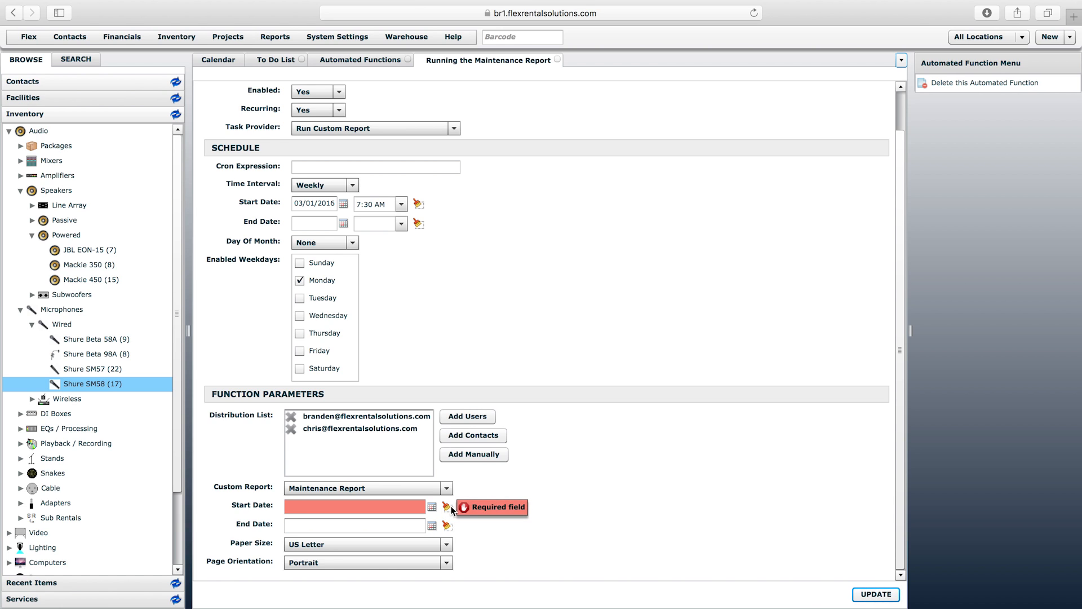
# Step: Set the Maintenance Report's start date to 06/01/2015 in the function parameters and submit the update
pyautogui.click(417, 506)
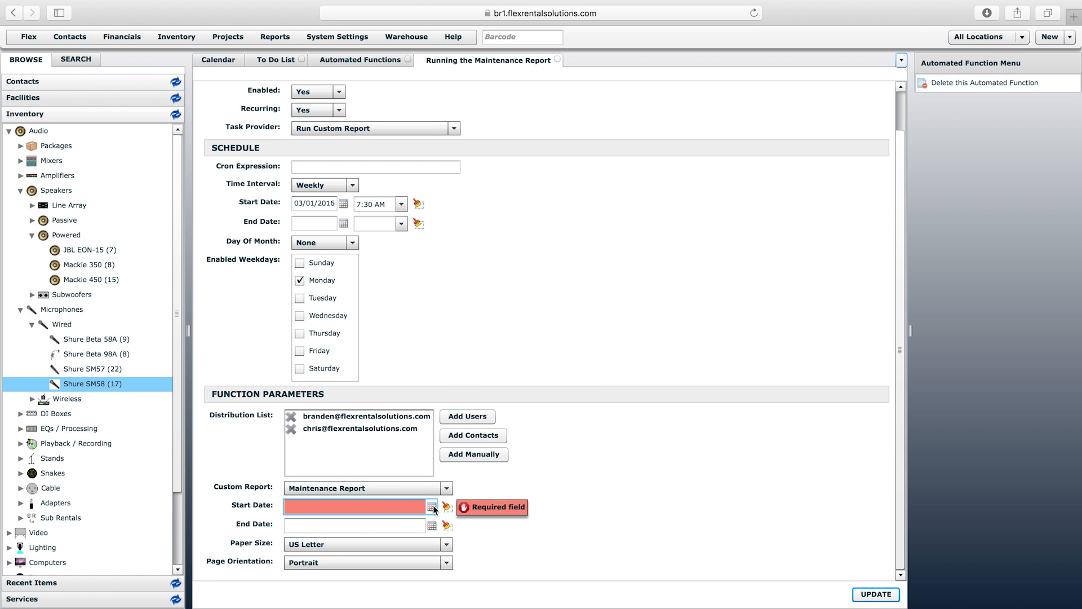
pyautogui.click(432, 506)
pyautogui.click(438, 389)
pyautogui.click(437, 389)
pyautogui.click(438, 389)
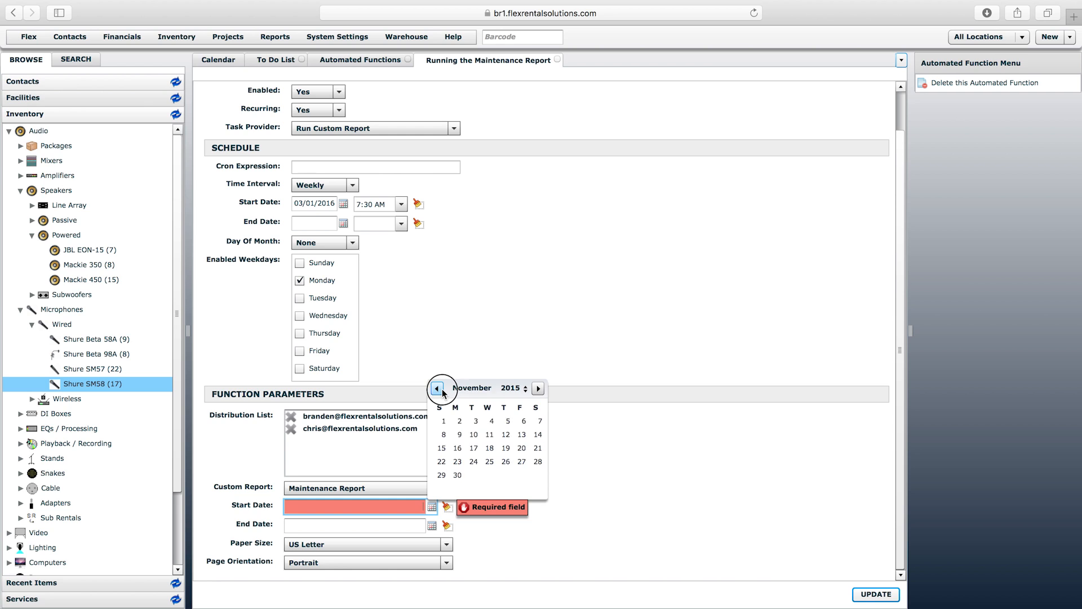
pyautogui.click(437, 389)
pyautogui.click(438, 389)
pyautogui.click(438, 389)
pyautogui.click(437, 388)
pyautogui.click(437, 389)
pyautogui.click(457, 422)
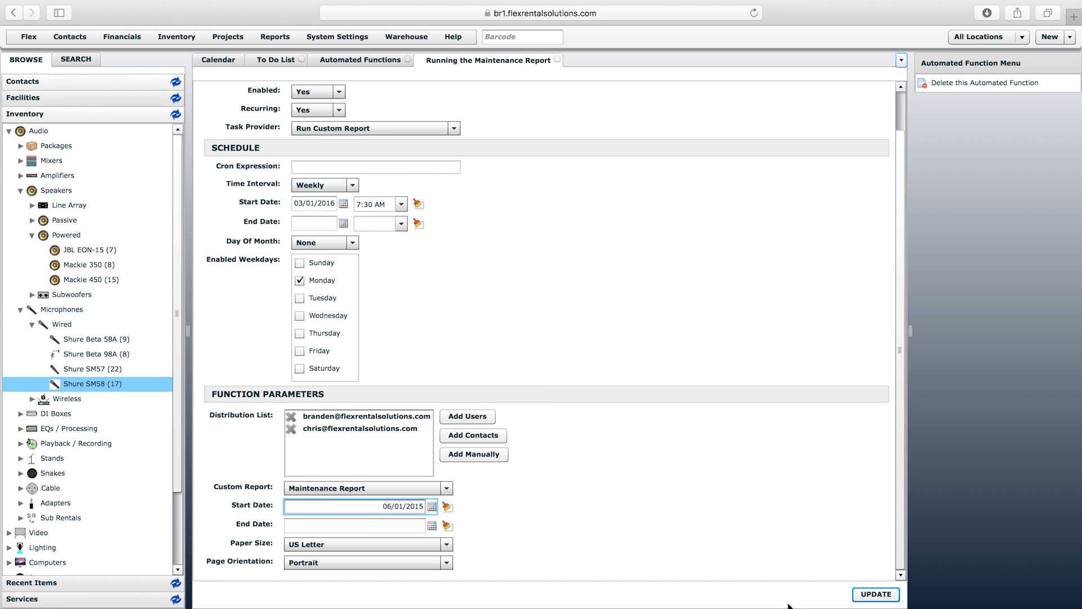
pyautogui.click(876, 595)
# Step: Set the Maintenance Report's end date to 10/31/2016 in the function parameters and update the automated function
pyautogui.click(431, 525)
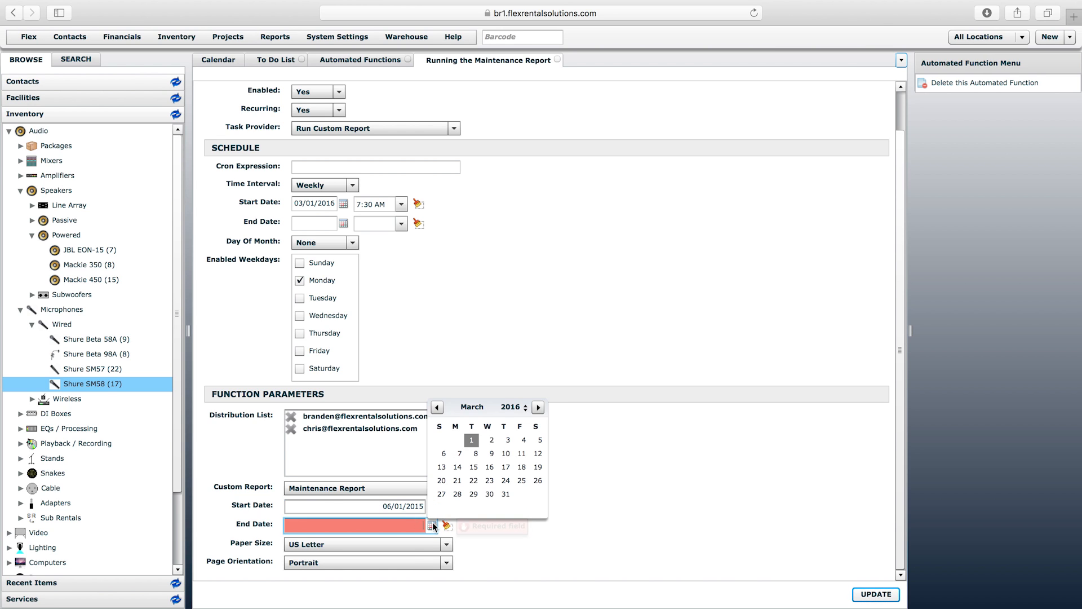
pyautogui.click(538, 407)
pyautogui.click(538, 407)
pyautogui.click(538, 407)
pyautogui.click(538, 407)
pyautogui.click(538, 407)
pyautogui.click(538, 407)
pyautogui.click(538, 407)
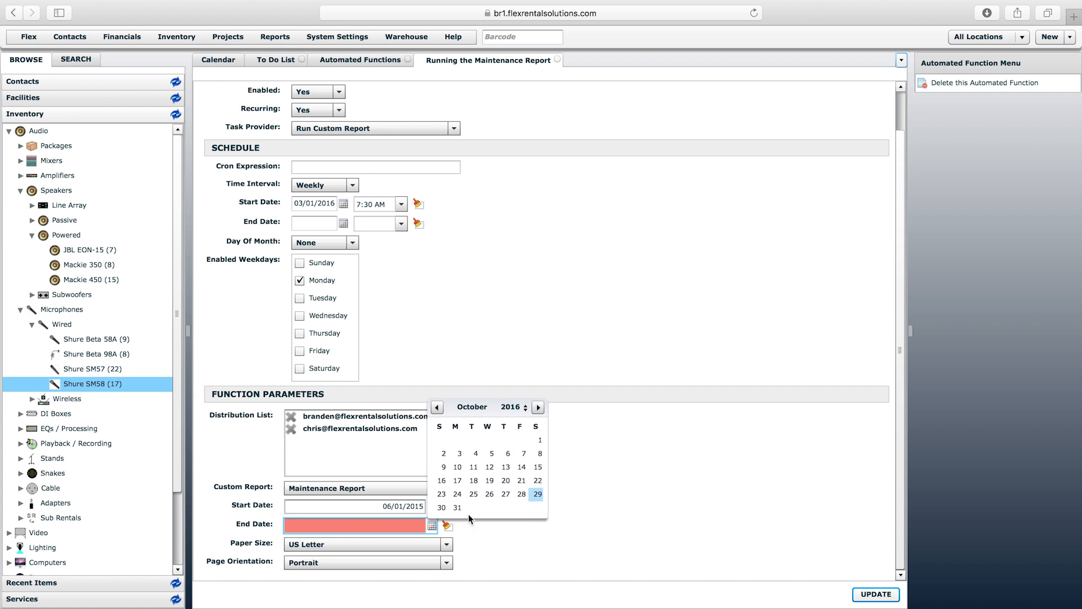
pyautogui.click(455, 508)
pyautogui.click(879, 596)
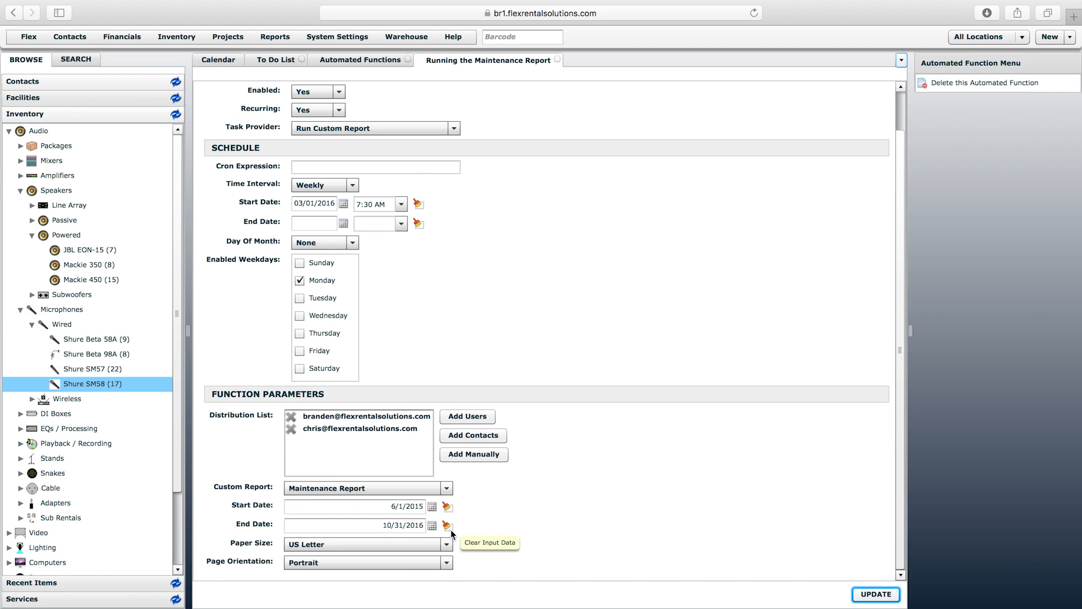
pyautogui.scroll(1, 635, 543)
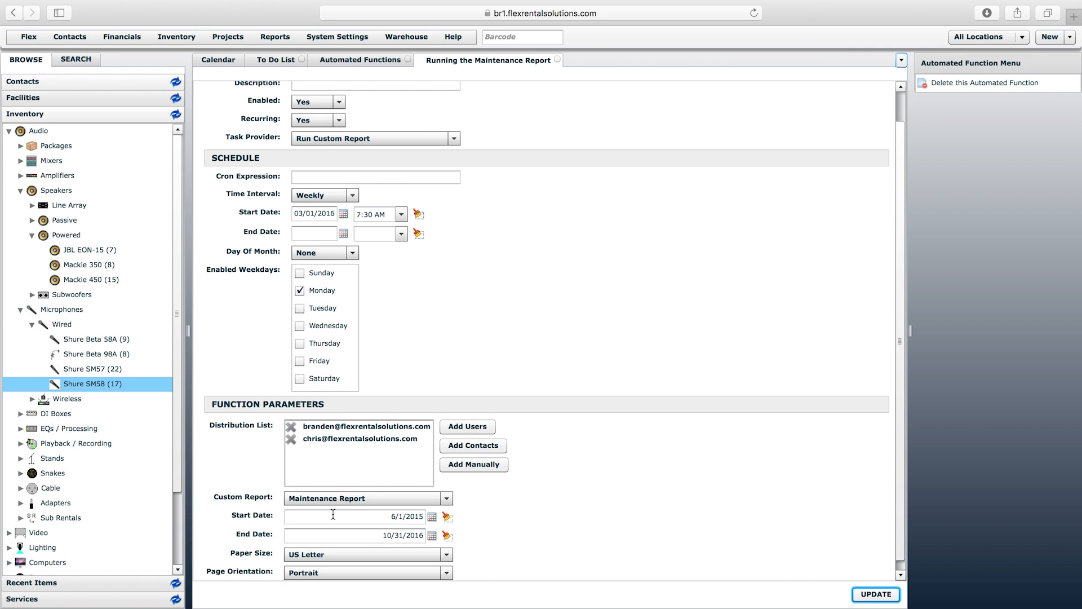